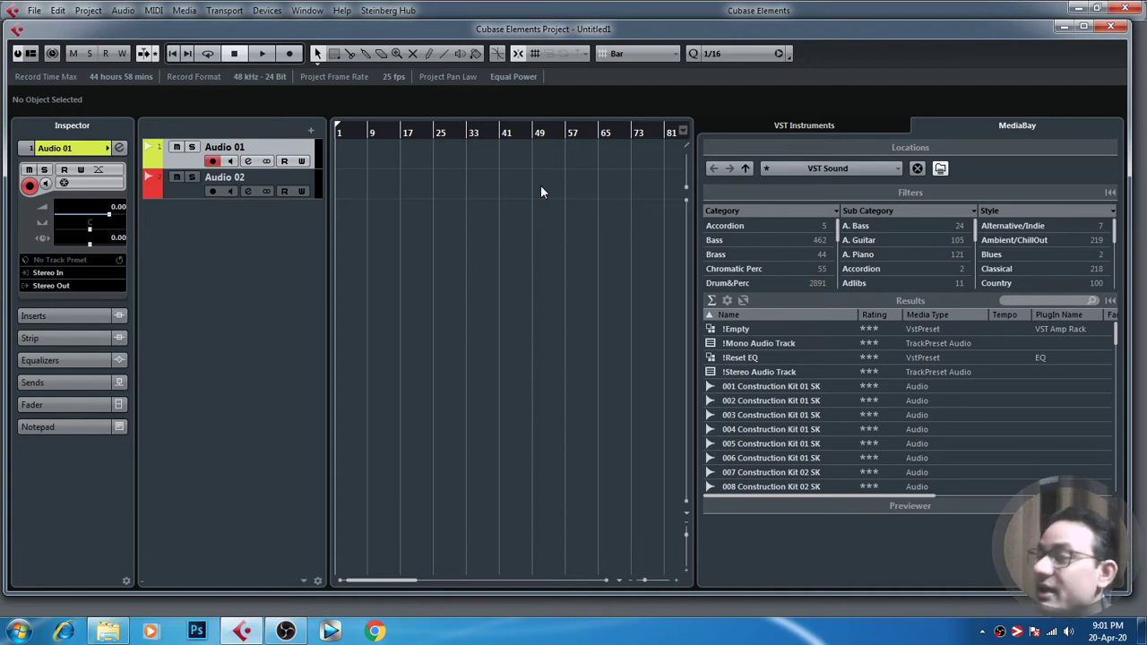
# Step: Open the MediaBay window and view the list of browse locations, keeping VST Sound
pyautogui.press('F5')
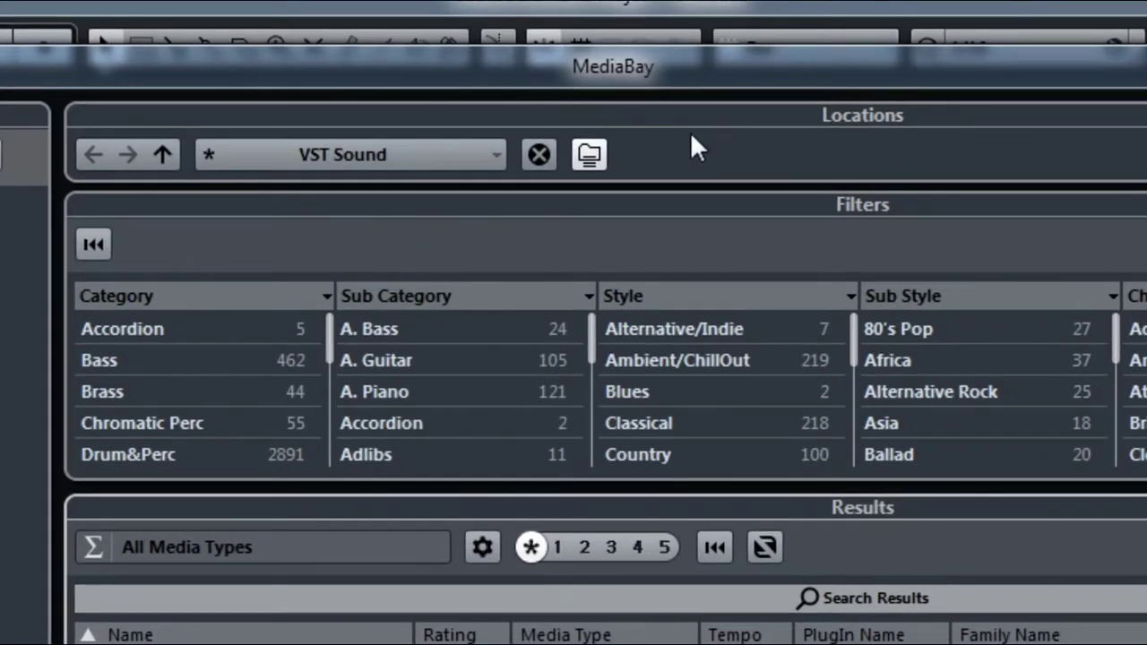
pyautogui.click(441, 161)
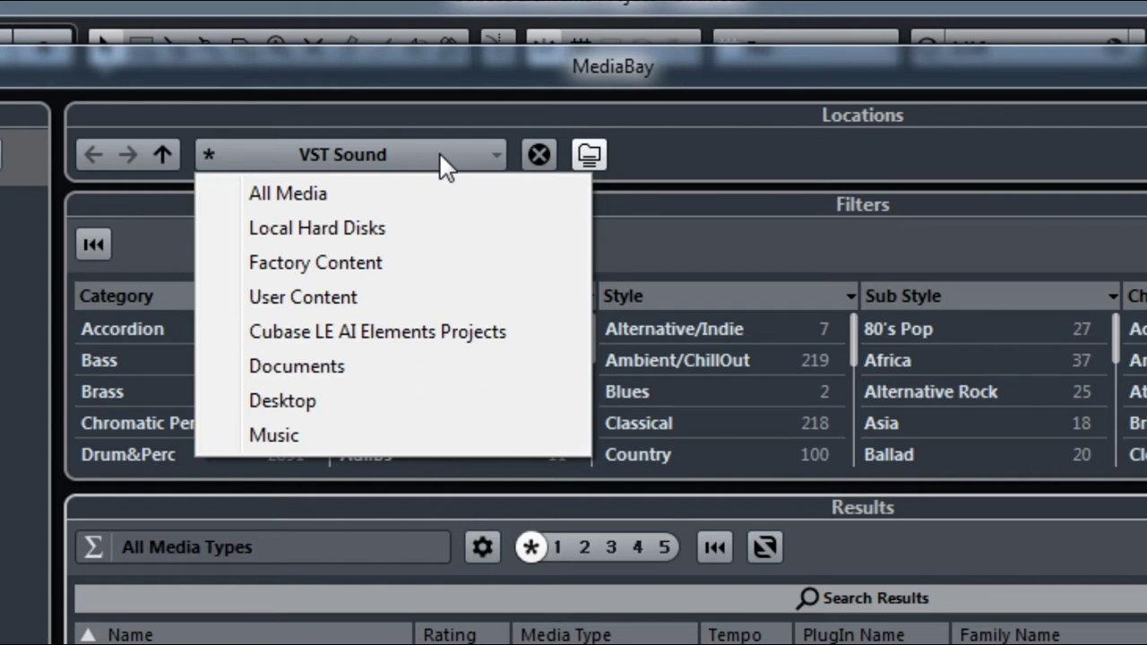
pyautogui.click(439, 155)
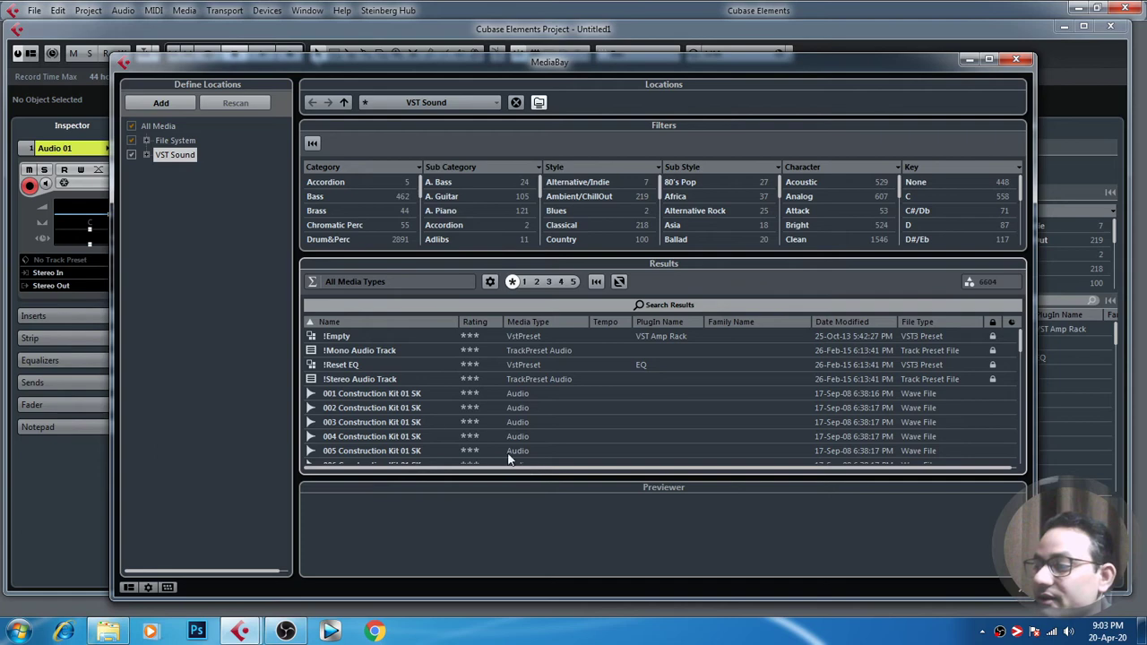
# Step: Preview several Construction Kit 01 SK audio samples in the results, ending with 005 Construction Kit 01 SK
pyautogui.click(391, 401)
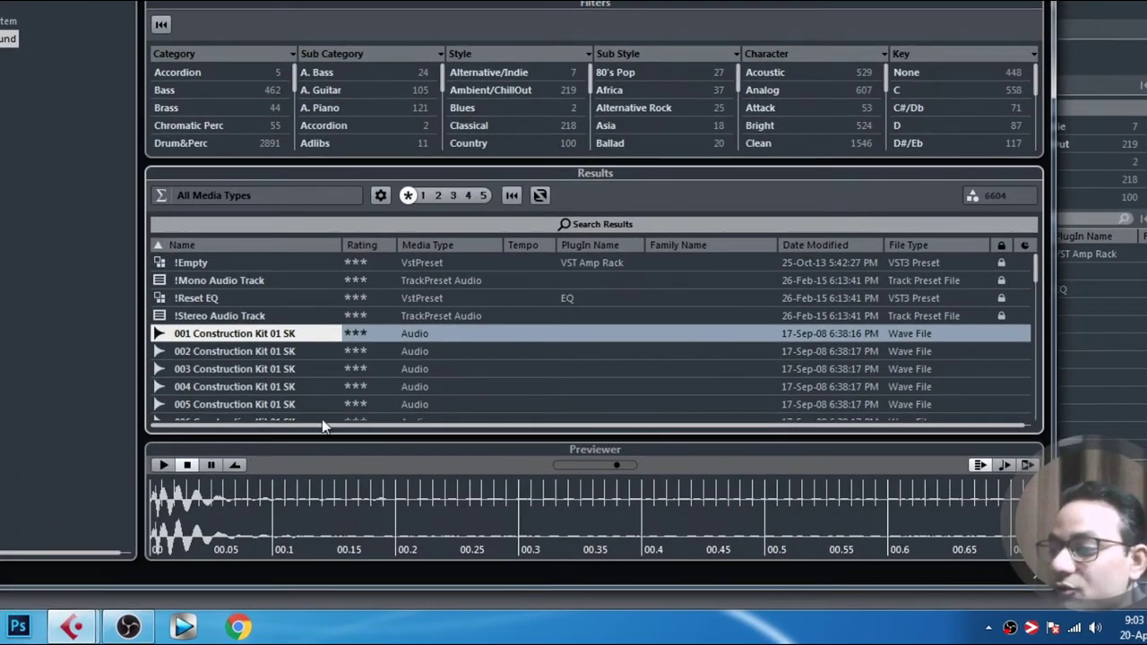
pyautogui.click(255, 316)
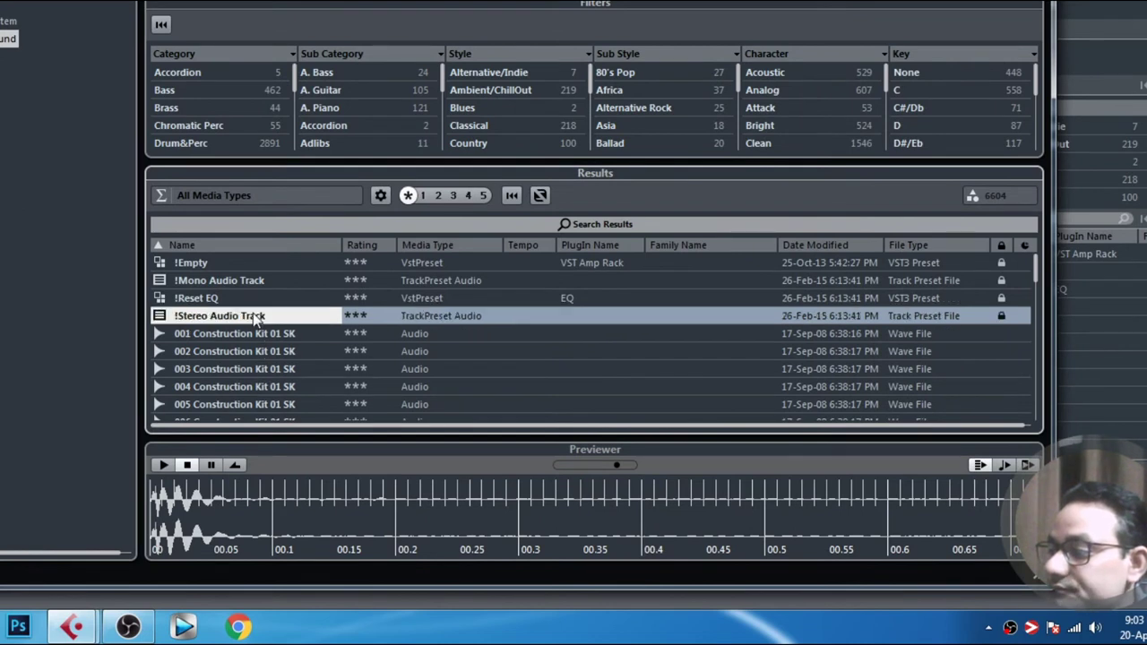
pyautogui.click(249, 353)
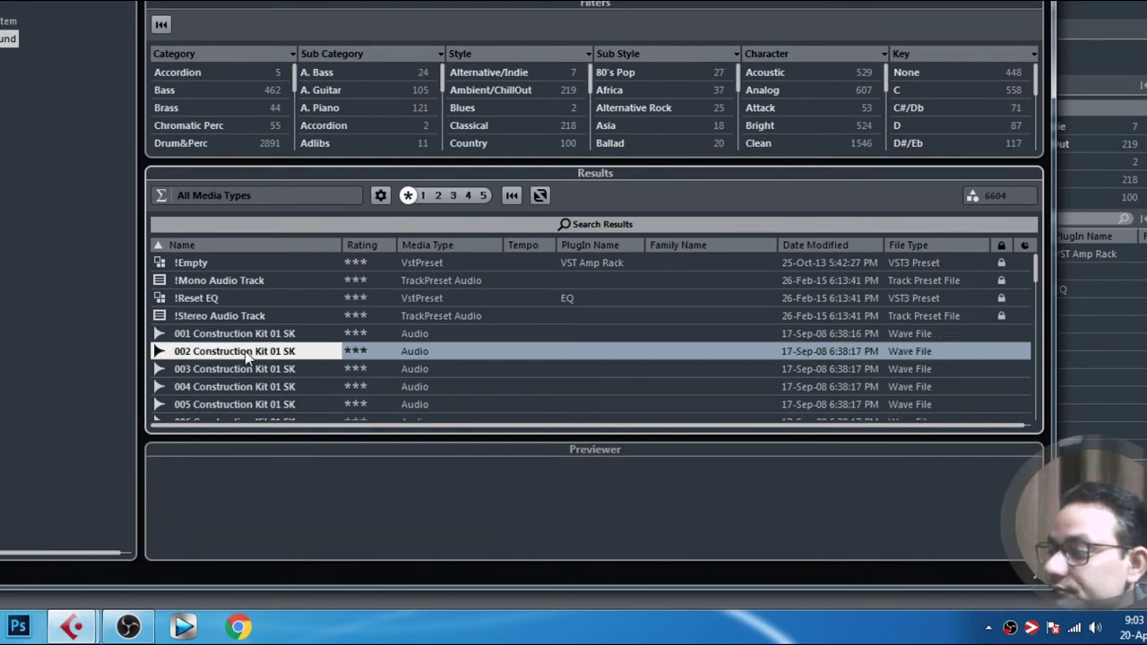
pyautogui.click(246, 386)
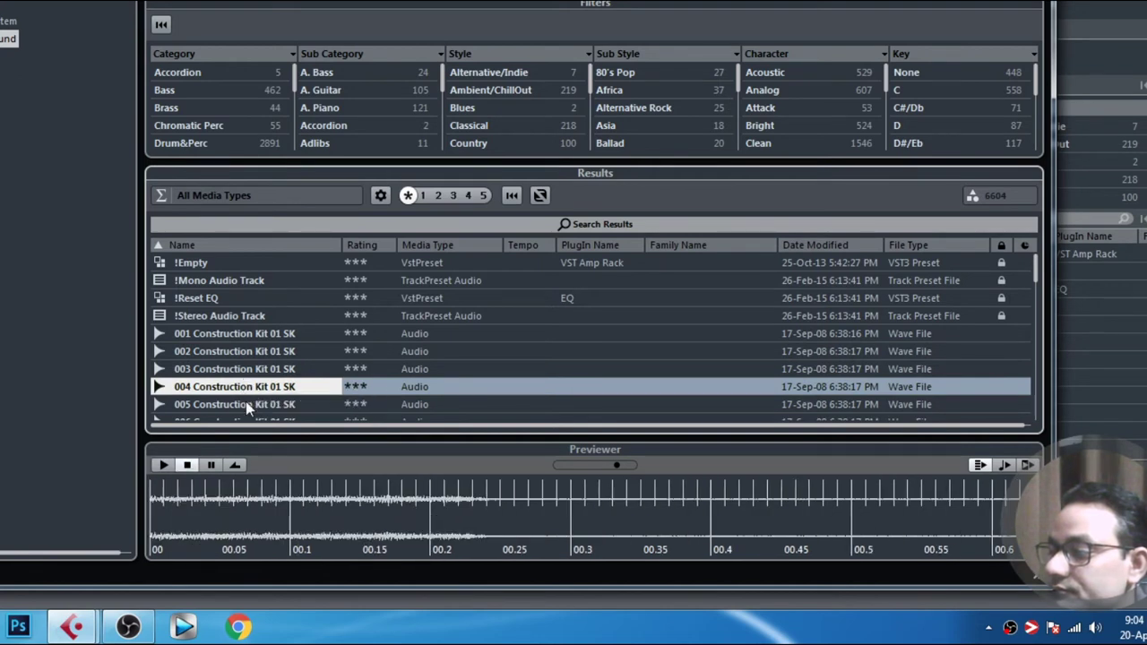
pyautogui.click(244, 405)
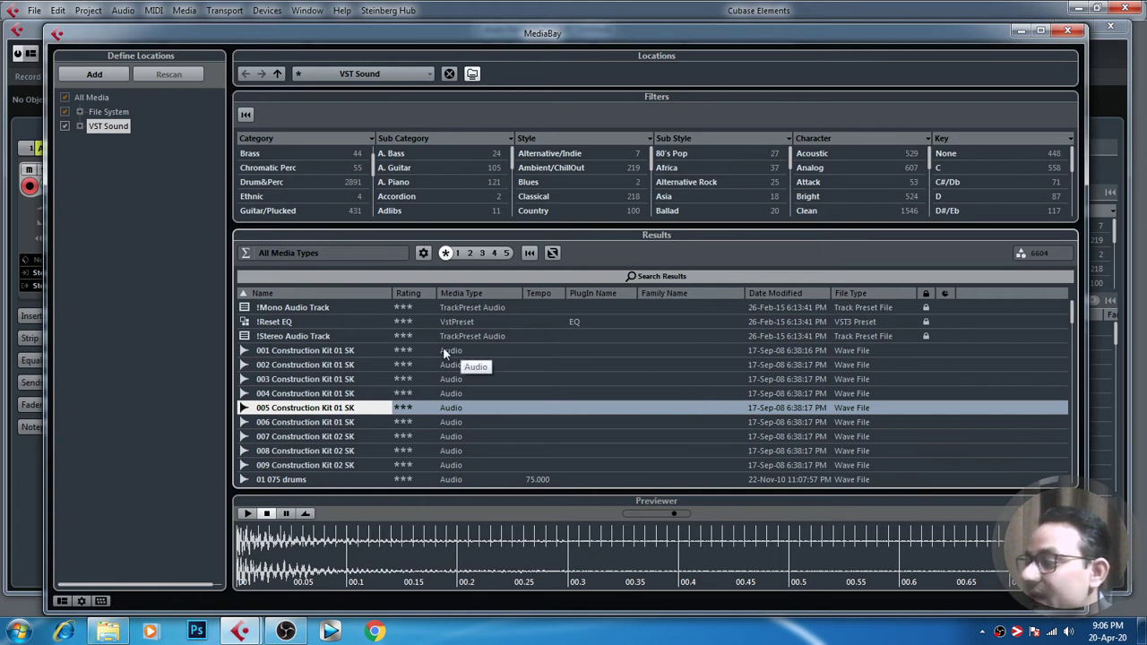
# Step: Hide the Define Locations, Locations, Filters and Previewer sections of the MediaBay window
pyautogui.click(62, 604)
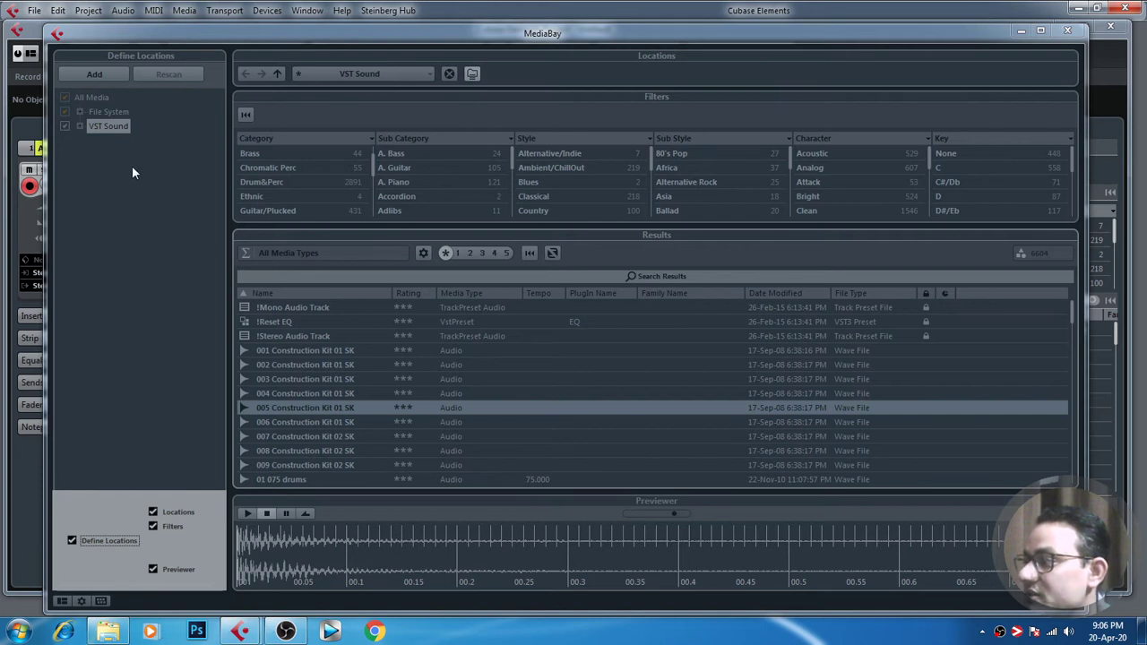
pyautogui.click(96, 543)
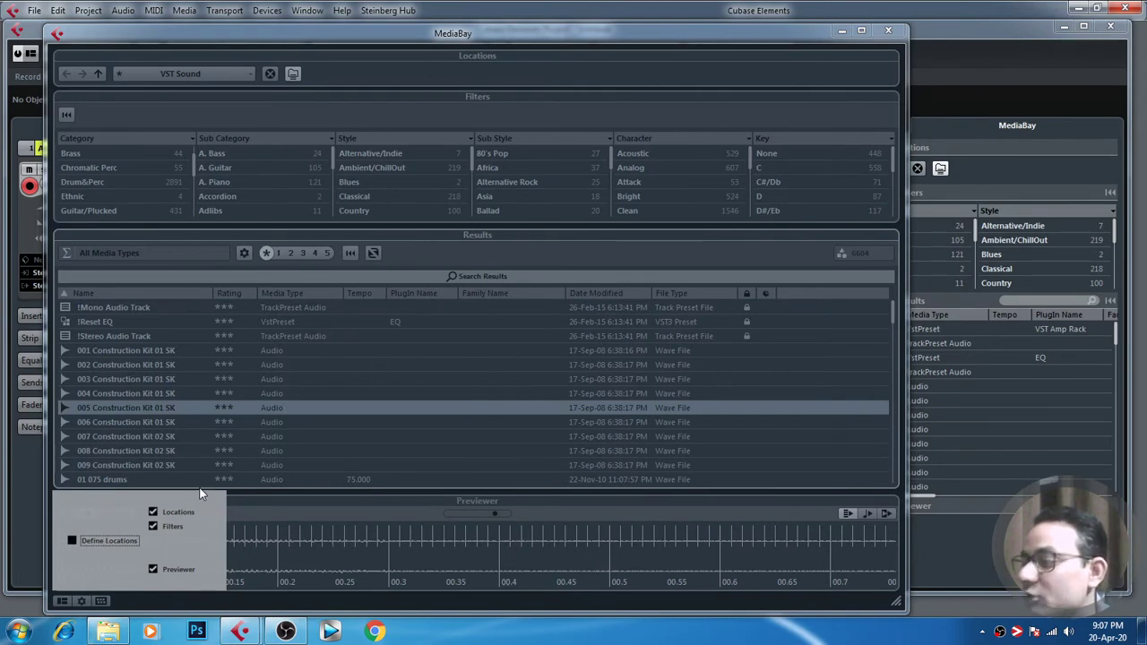
pyautogui.click(176, 515)
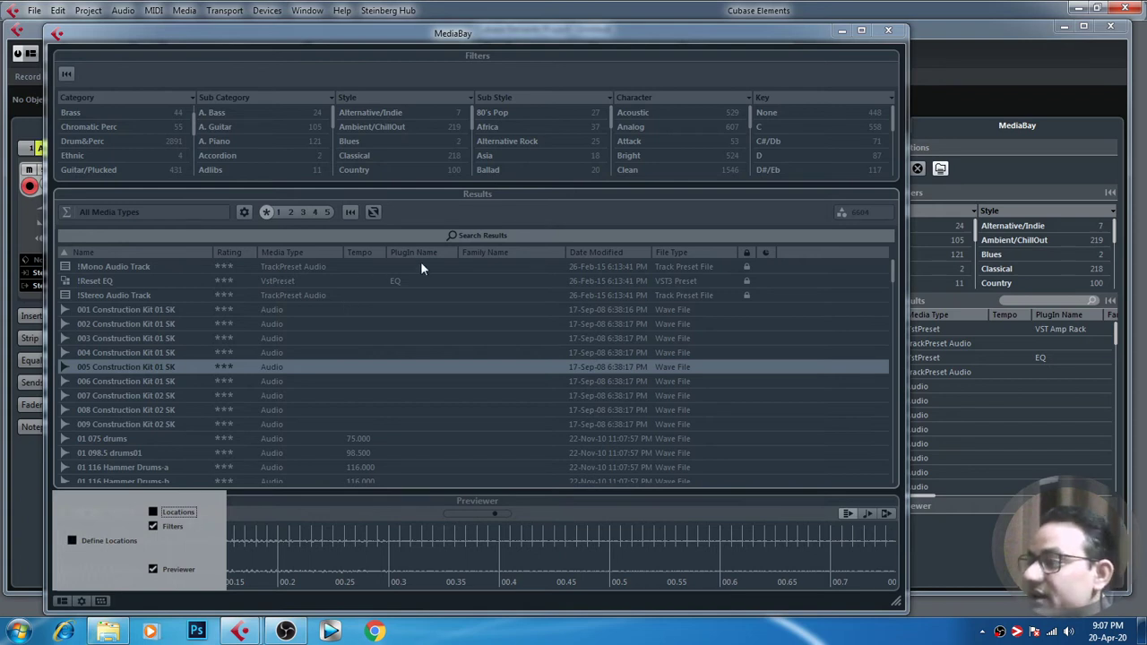
pyautogui.click(163, 529)
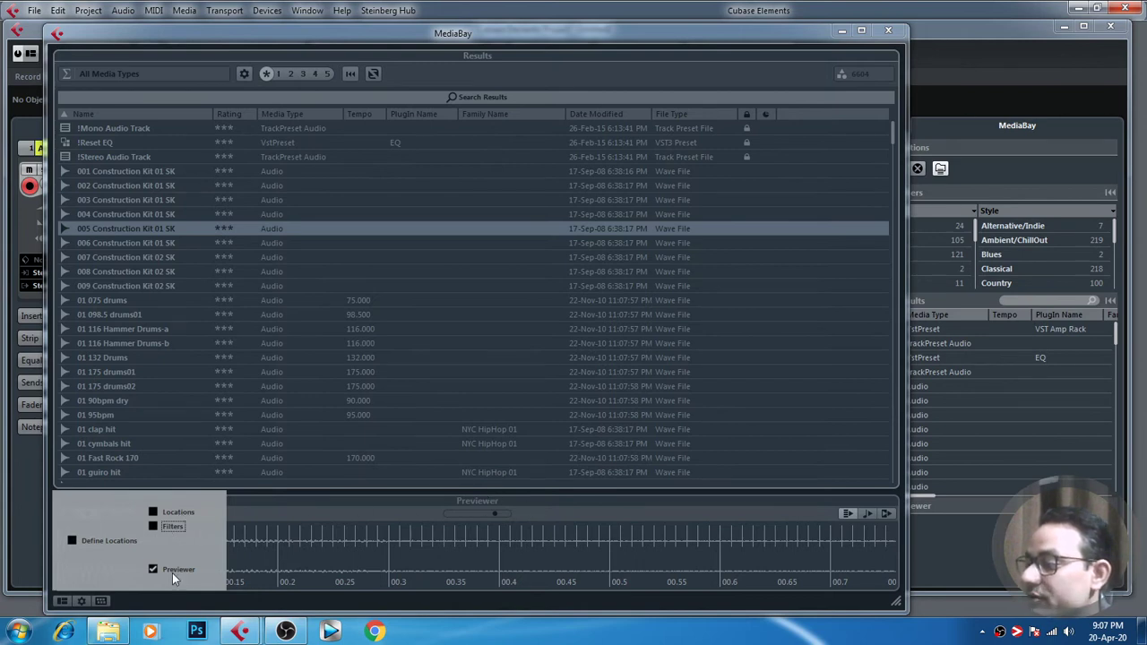
pyautogui.click(172, 572)
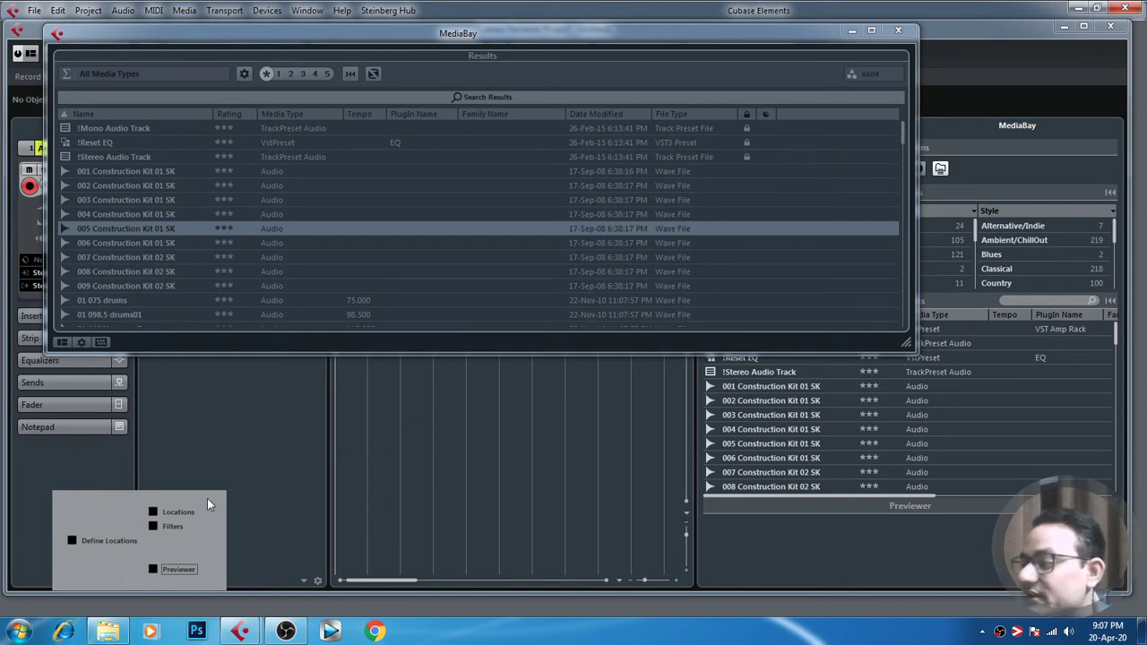
# Step: Show the Locations, Filters, Previewer and Define Locations sections again and leave the window layout setup
pyautogui.click(179, 512)
pyautogui.click(172, 528)
pyautogui.click(175, 568)
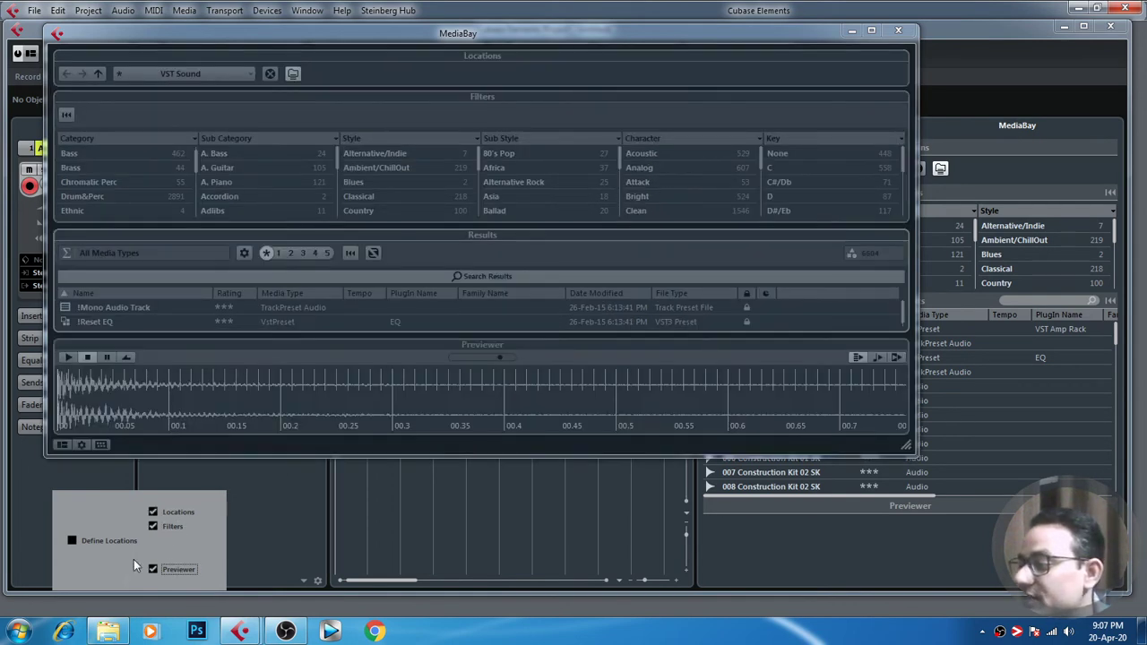
pyautogui.click(97, 541)
pyautogui.click(169, 332)
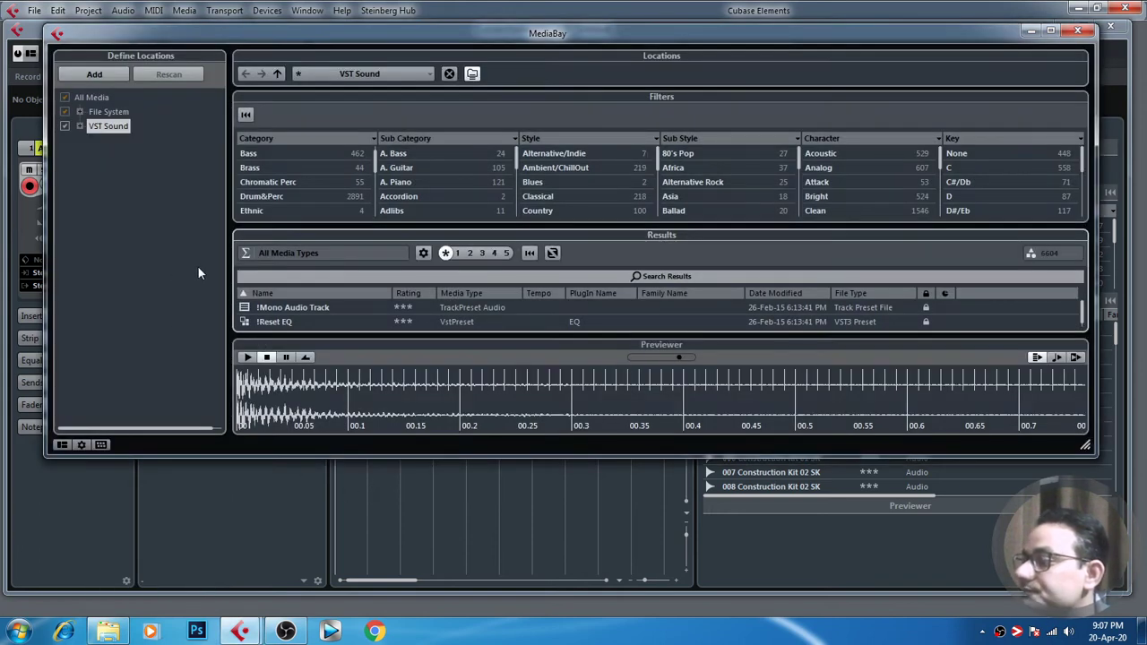
# Step: Maximize the MediaBay window and browse File System down to the C: drive under Local Hard Disks
pyautogui.click(1052, 32)
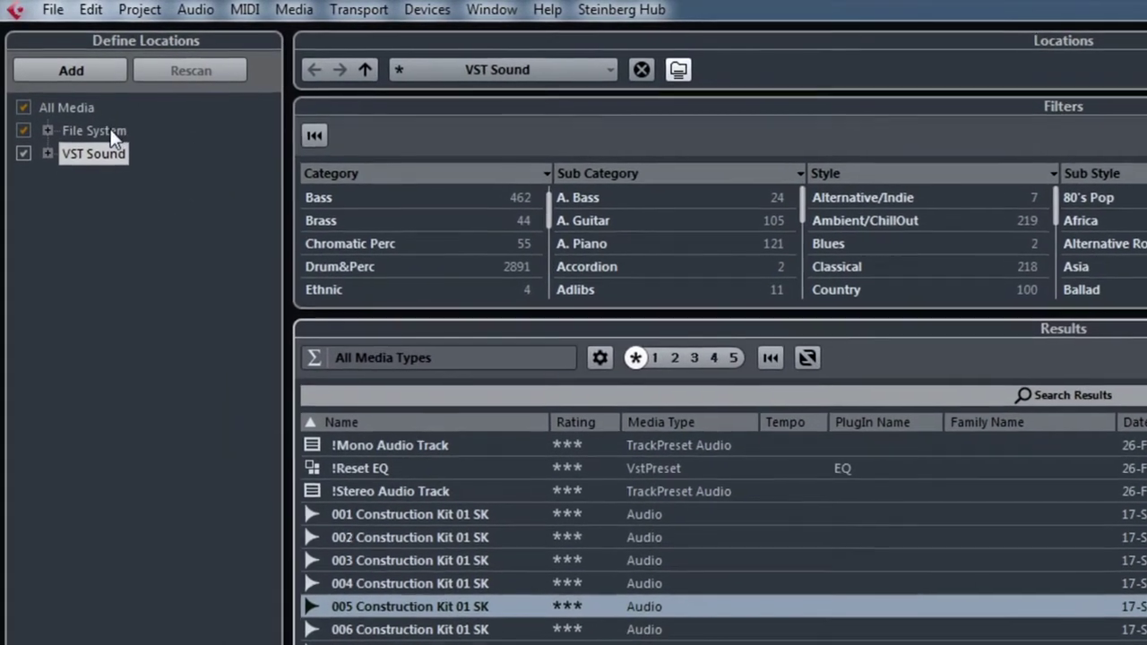
pyautogui.click(89, 124)
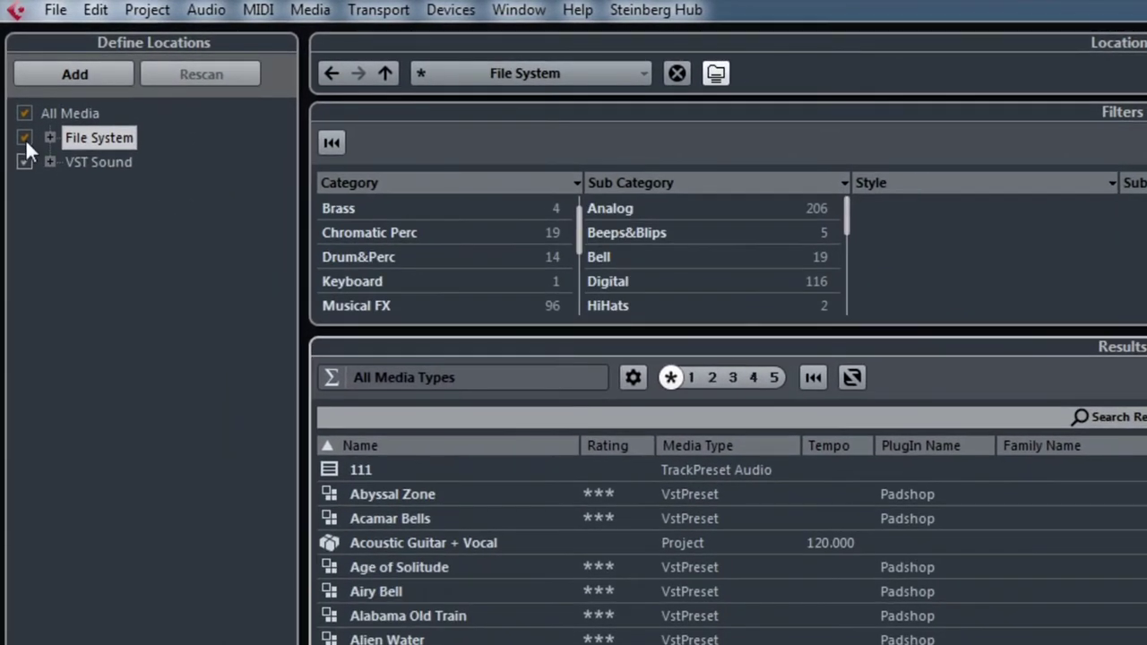
pyautogui.click(51, 136)
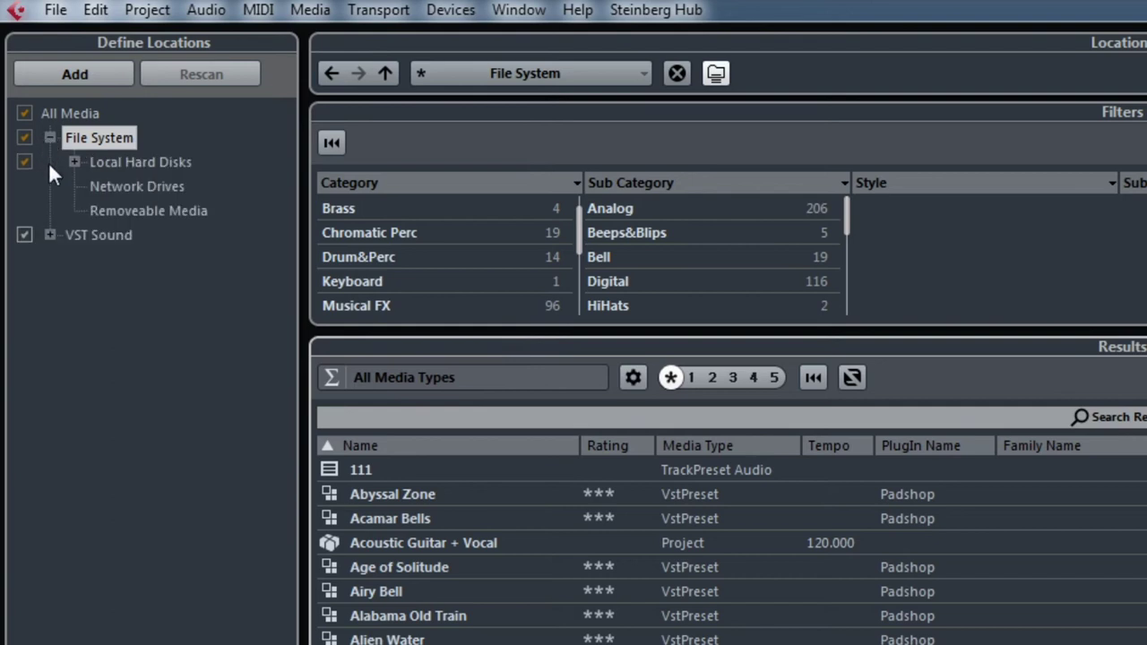
pyautogui.click(75, 162)
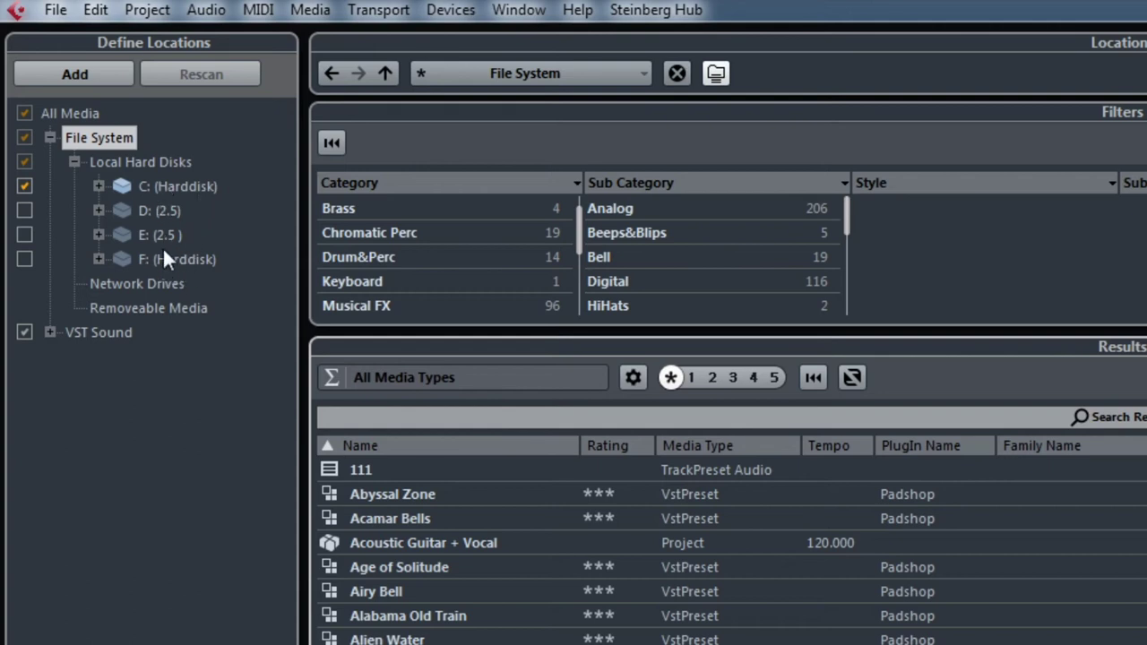
pyautogui.click(184, 190)
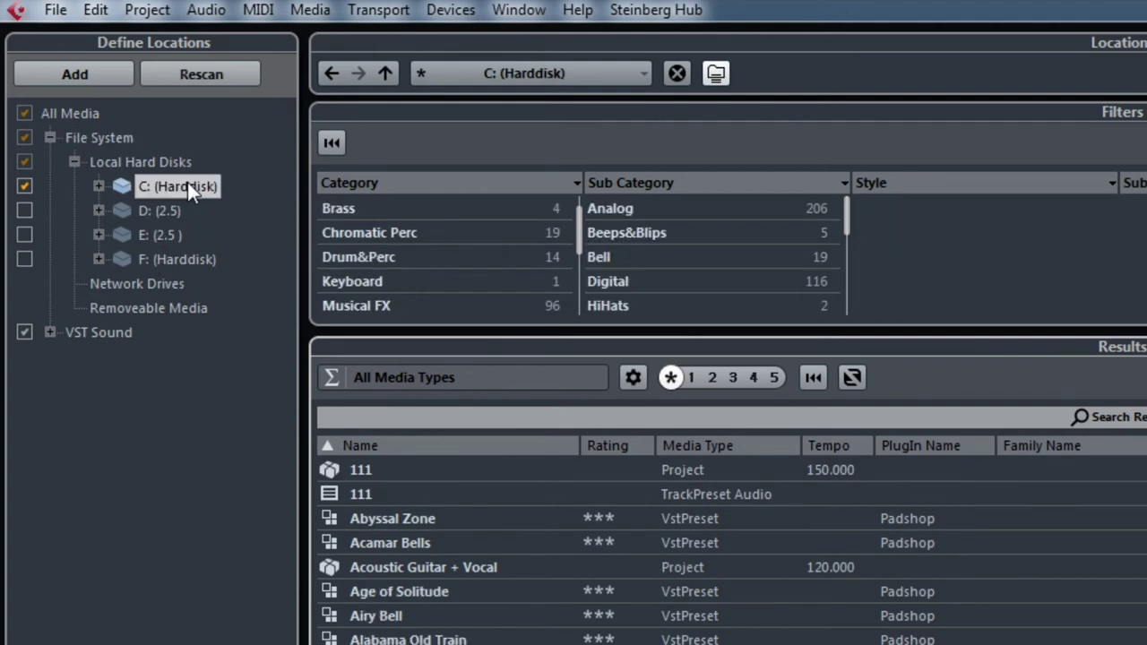
# Step: Select VST Sound, expand its content folders, and look inside Groove Agent ONE Content
pyautogui.click(77, 334)
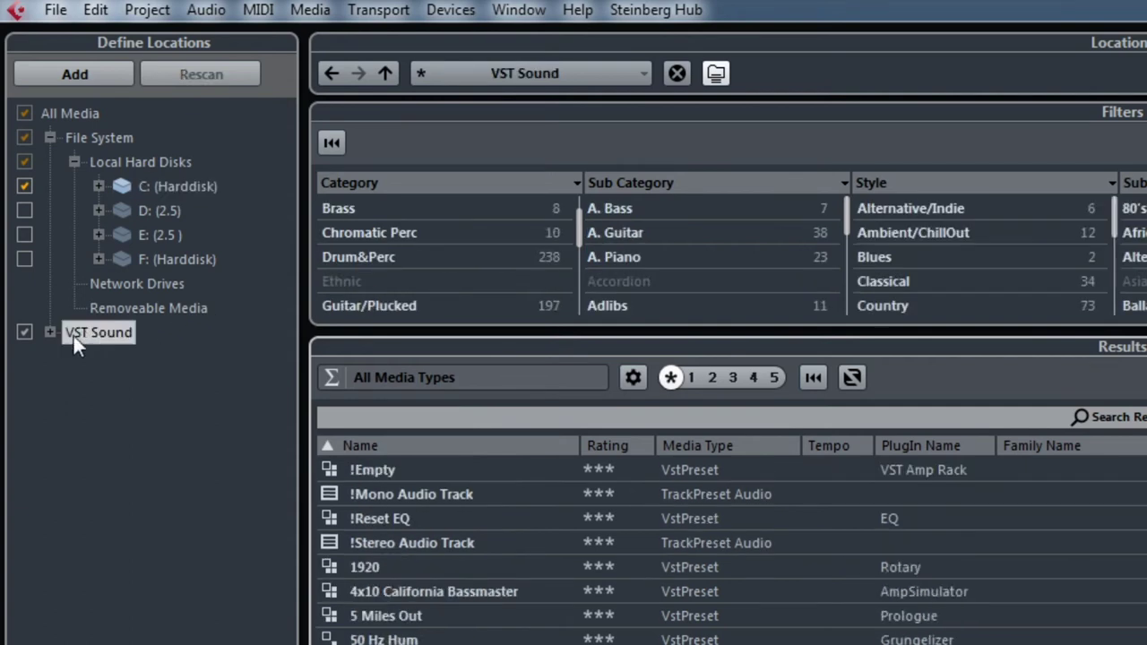
pyautogui.click(50, 333)
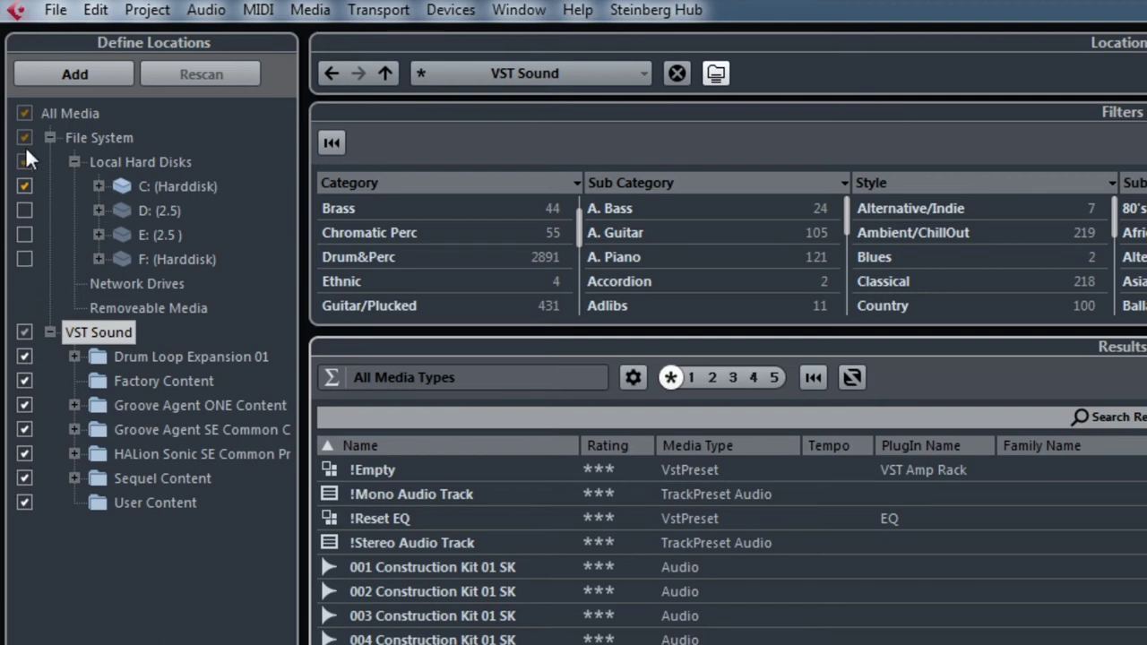
pyautogui.click(76, 406)
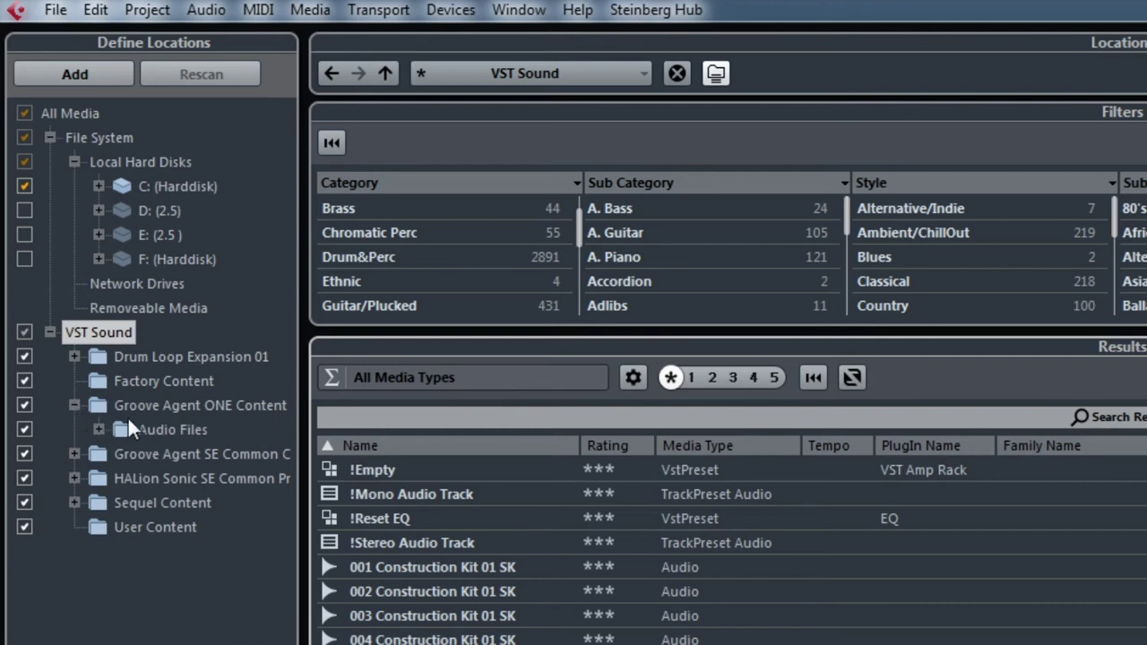
pyautogui.click(77, 406)
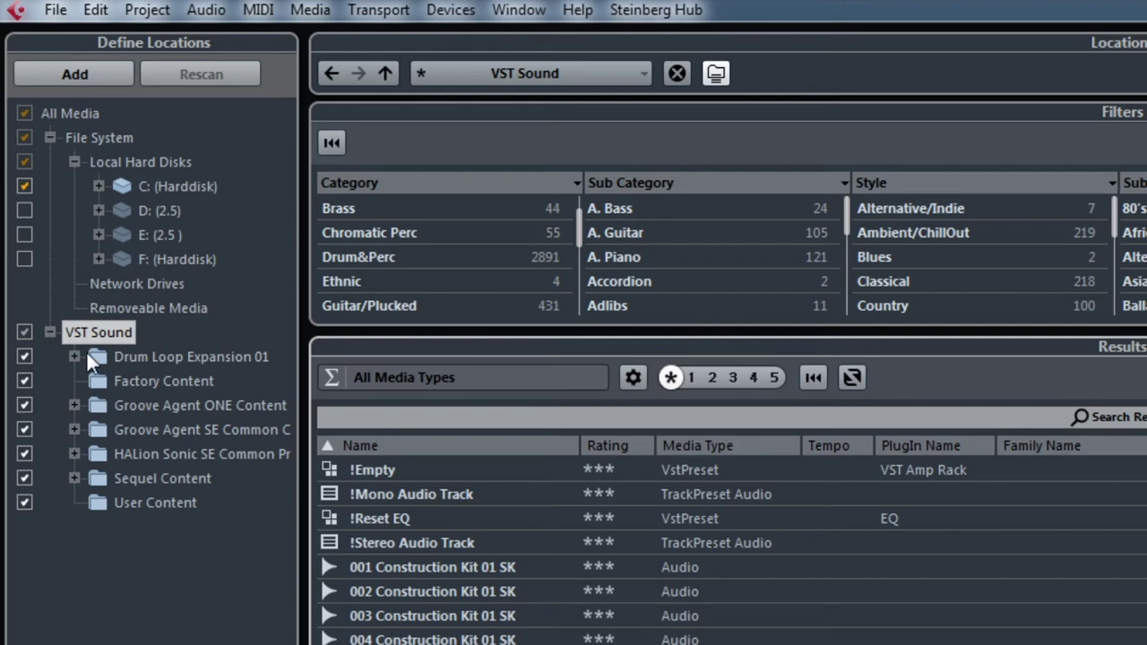
# Step: Include the D:, E: and F: drives under Local Hard Disks in the media scan and select drive E:
pyautogui.click(75, 160)
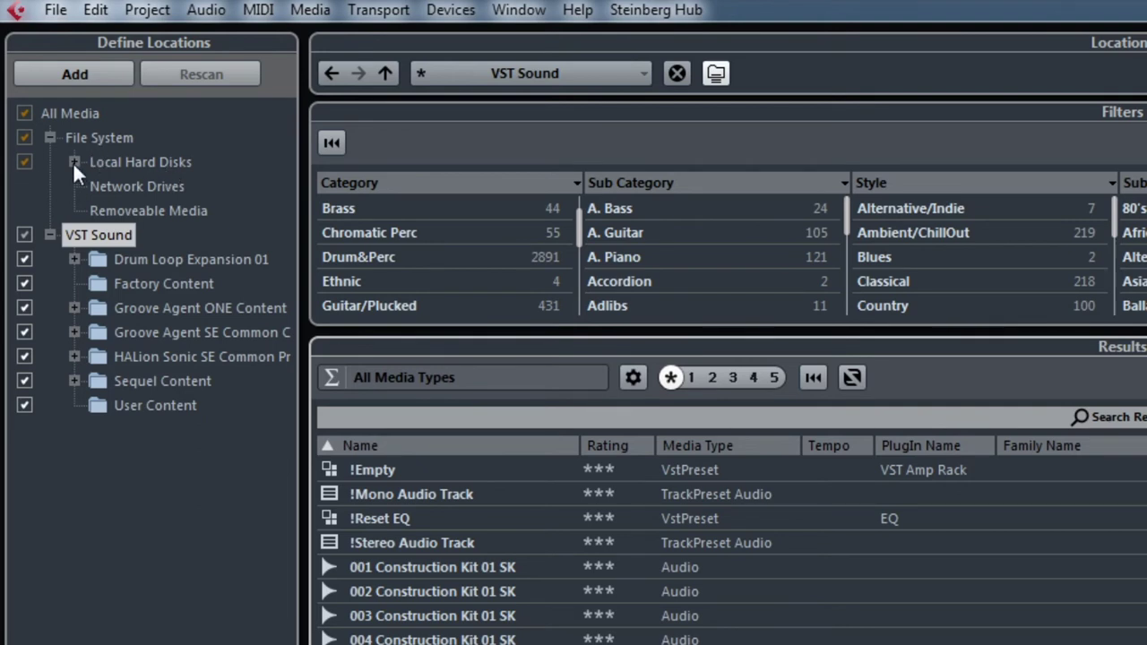
pyautogui.doubleClick(88, 163)
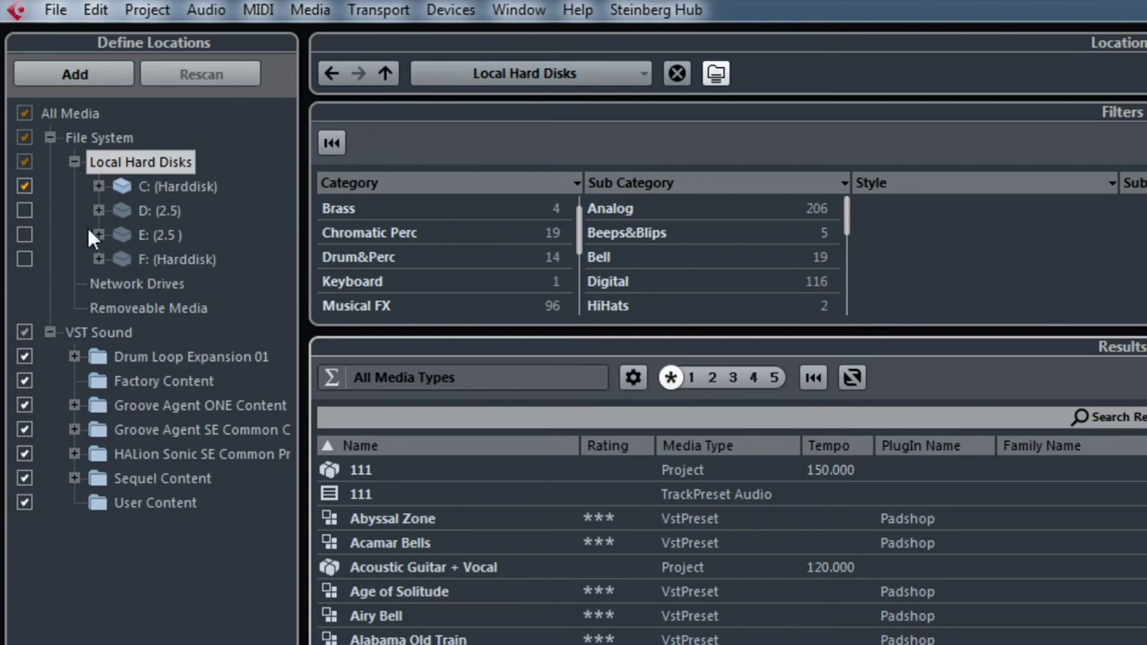
pyautogui.click(24, 210)
pyautogui.click(25, 235)
pyautogui.click(25, 258)
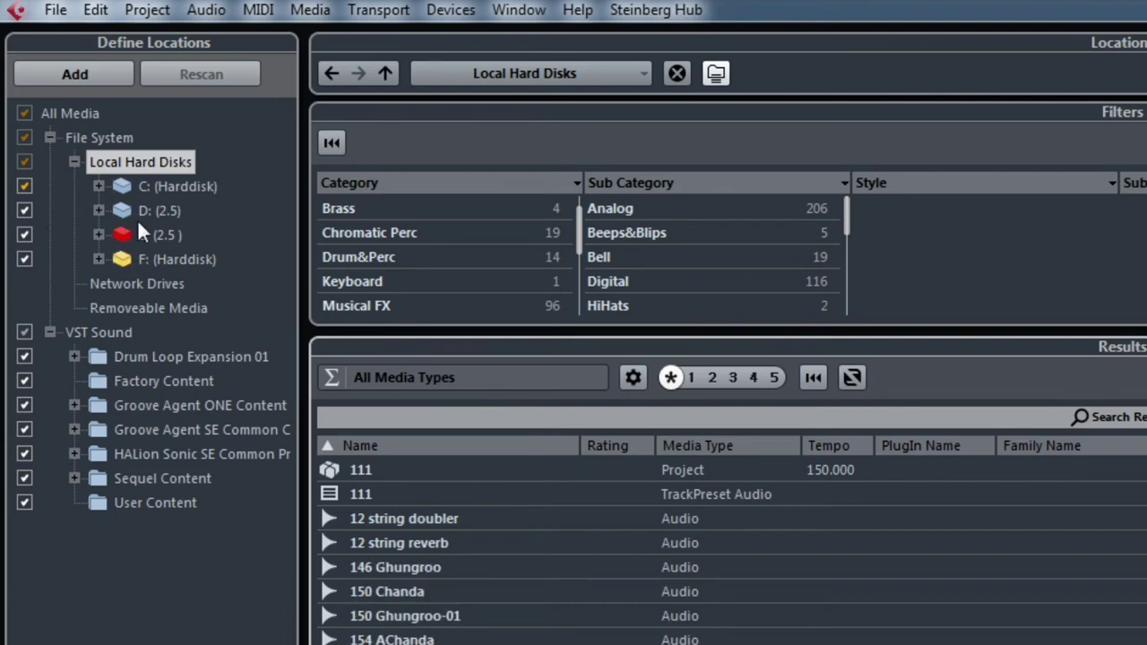
pyautogui.click(160, 233)
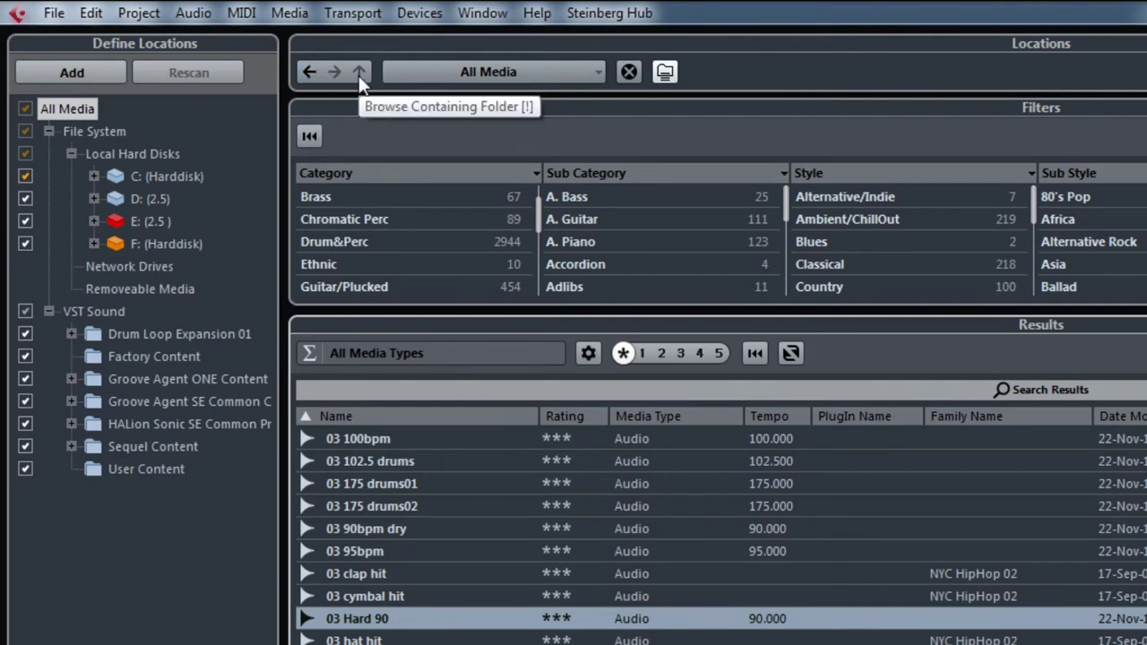
# Step: Switch the browse location to Local Hard Disks and back to All Media
pyautogui.click(549, 76)
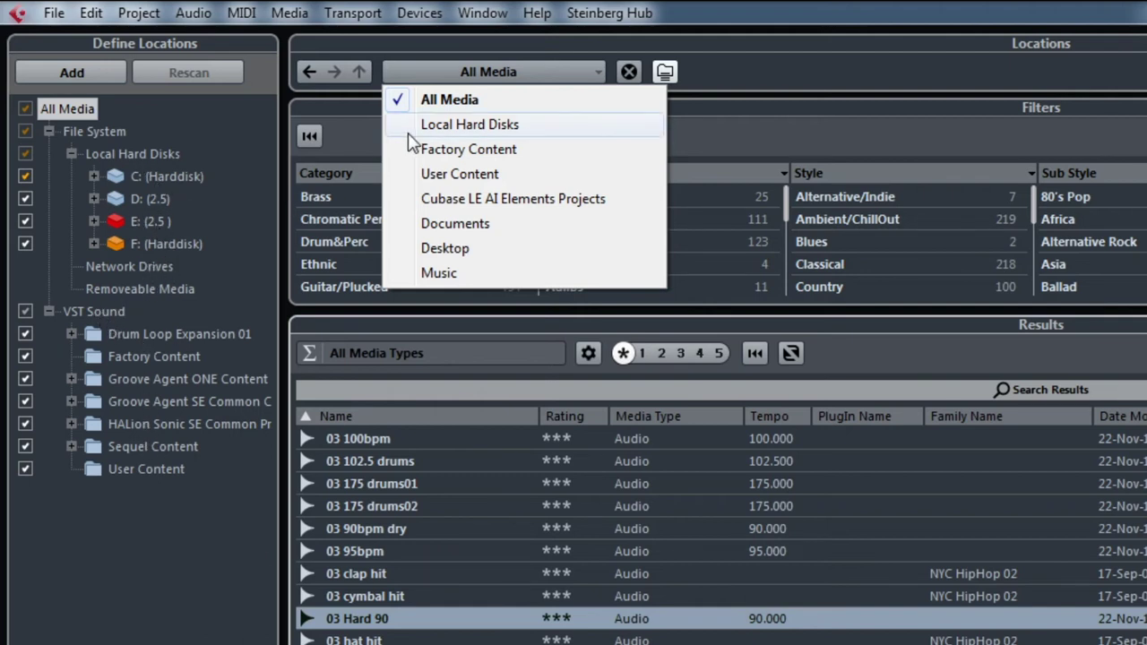
pyautogui.click(573, 134)
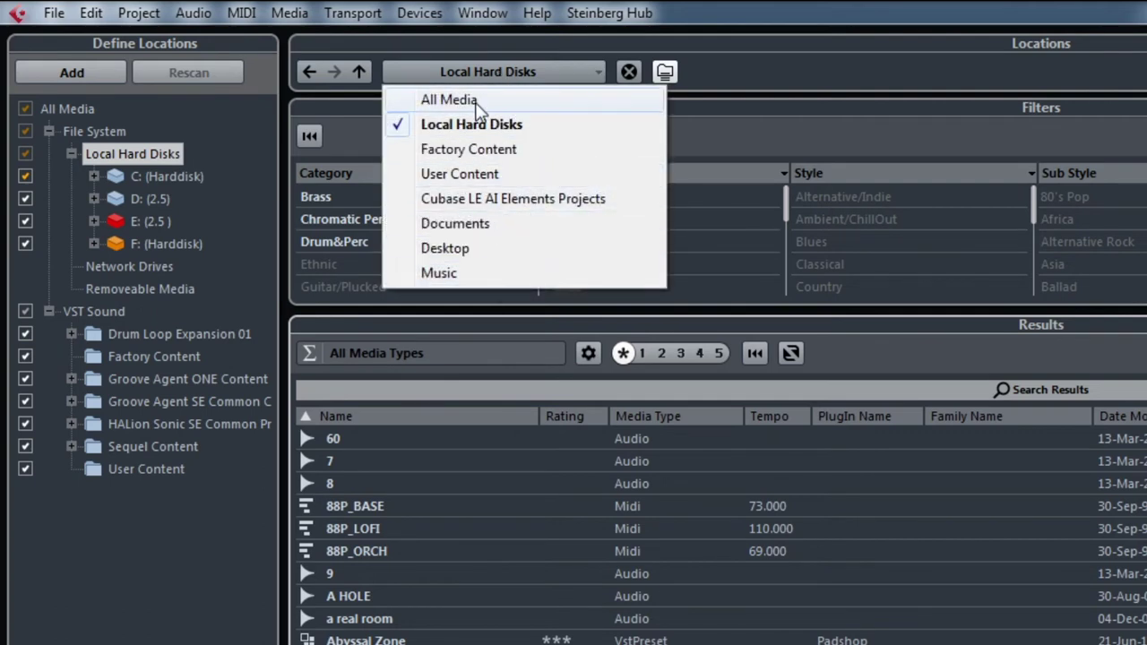
pyautogui.click(492, 103)
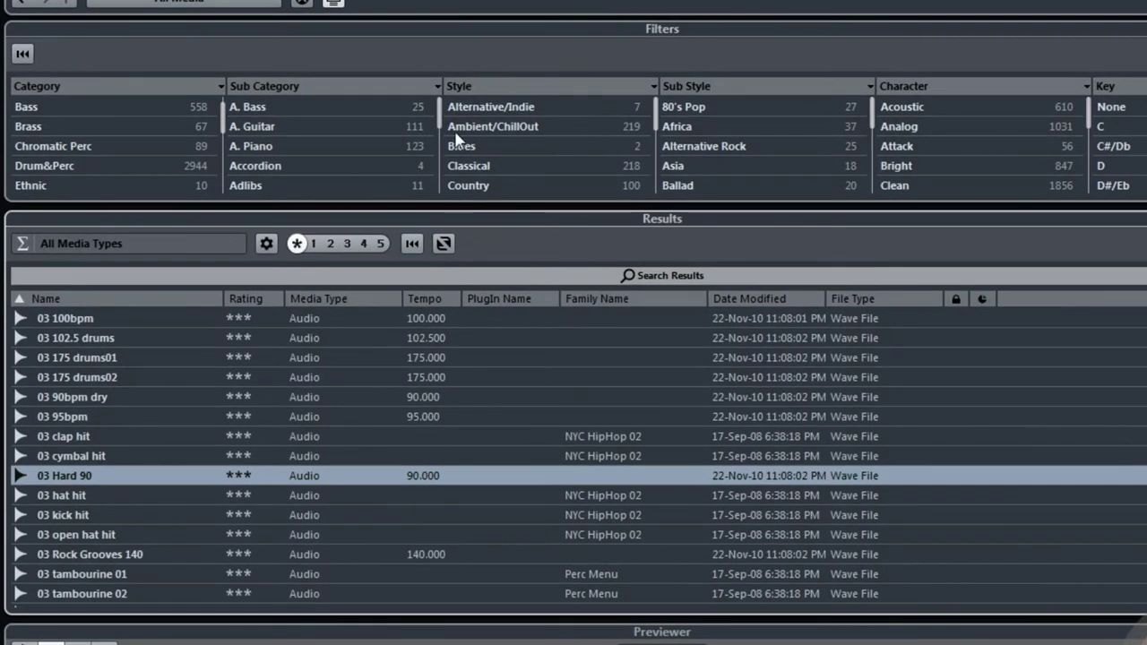
# Step: Look through the instrument entries in the Category filter list
pyautogui.scroll(1, 134, 144)
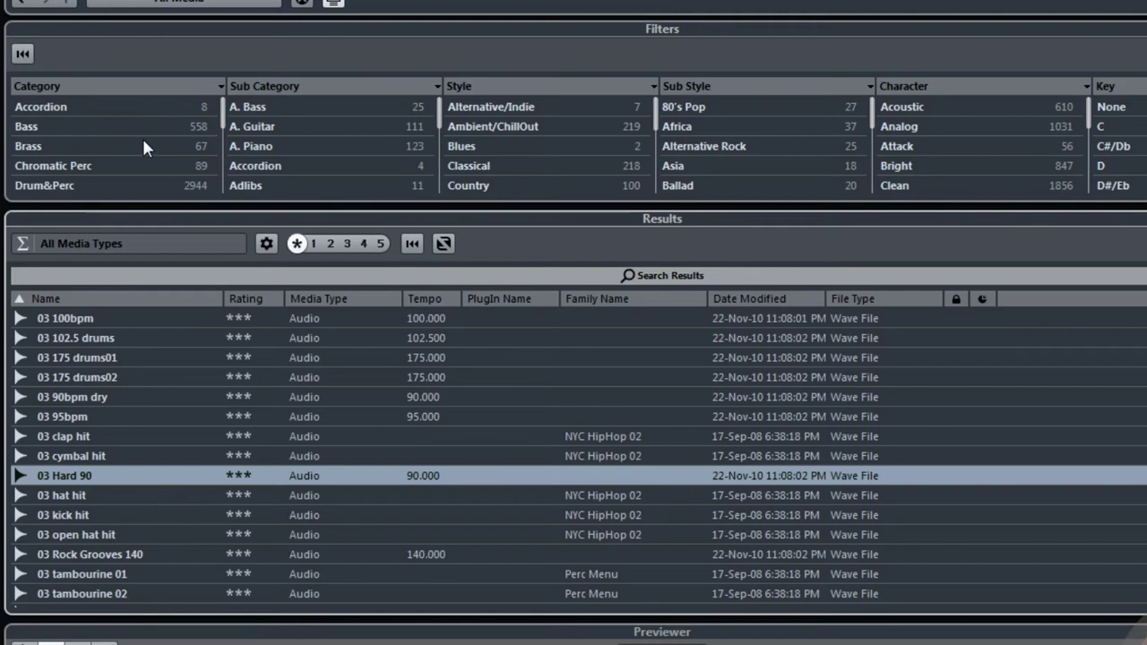
pyautogui.scroll(-1, 138, 148)
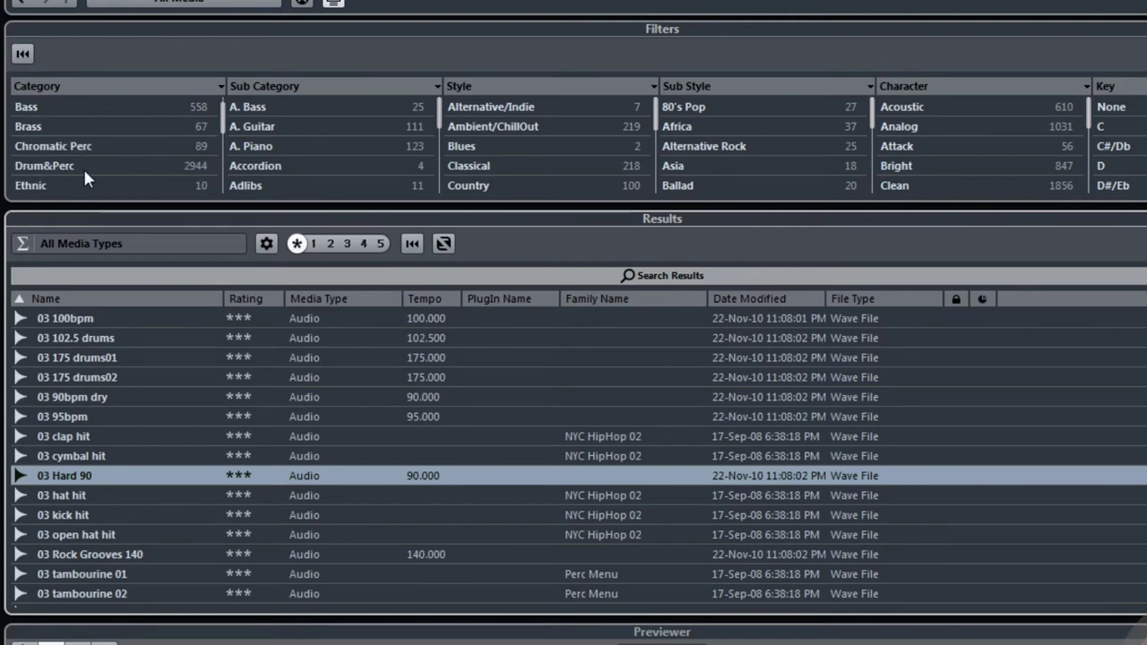
pyautogui.scroll(1, 104, 163)
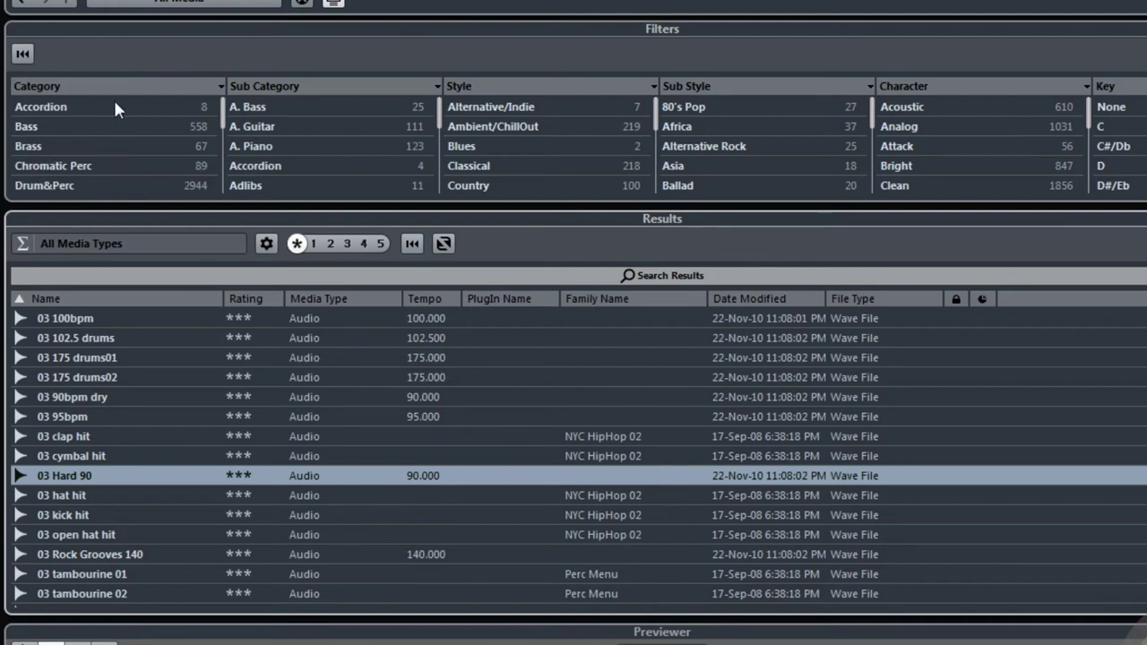
pyautogui.scroll(-1, 115, 149)
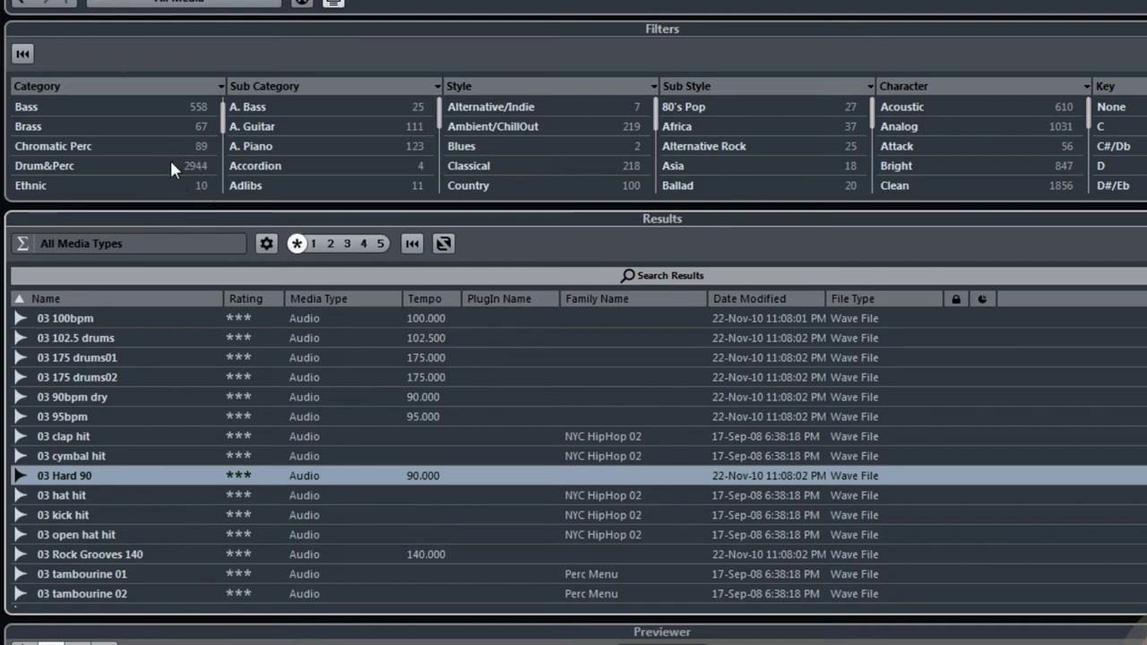
# Step: Filter the media results to the Drum&Perc category and browse the listed drum files
pyautogui.click(109, 168)
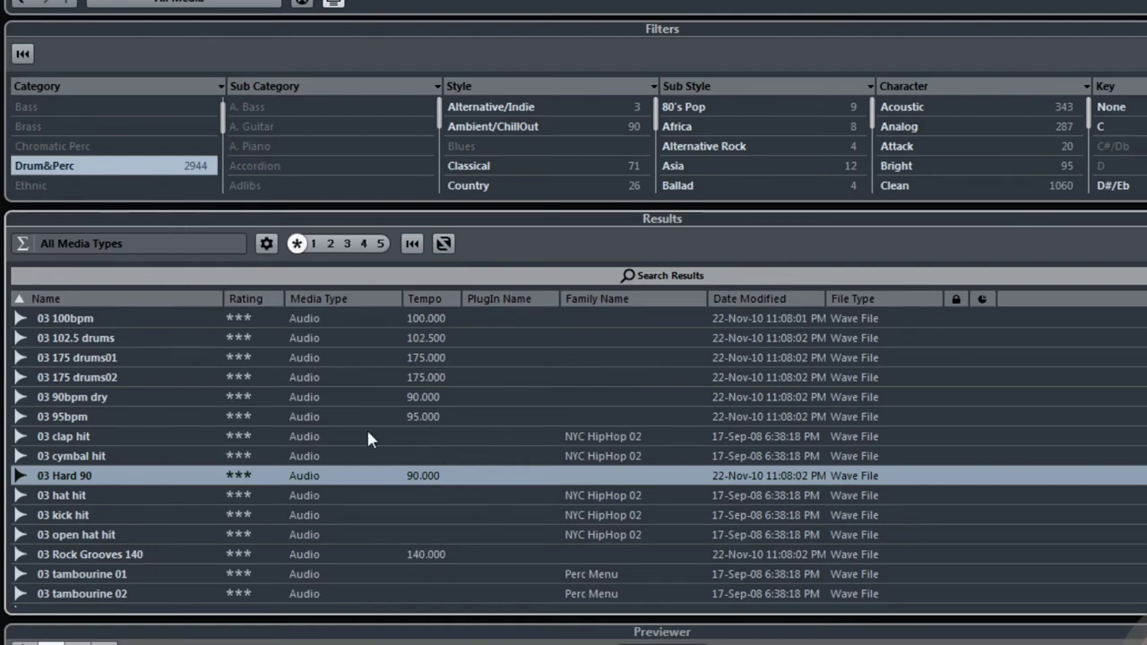
pyautogui.scroll(5, 235, 433)
pyautogui.scroll(5, 234, 433)
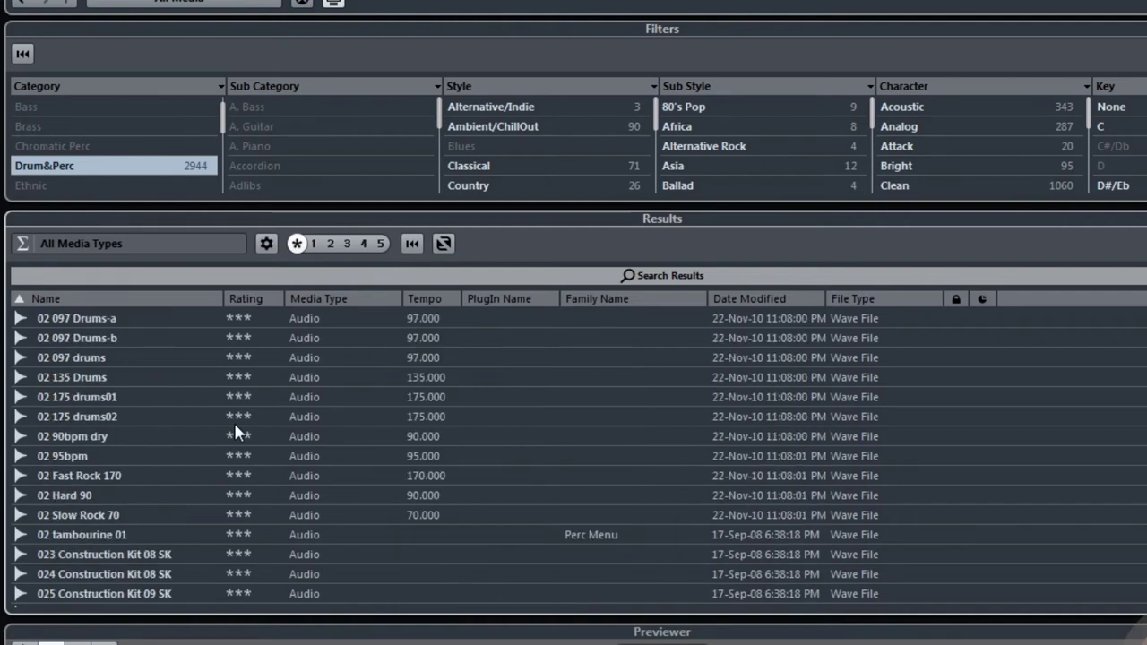
pyautogui.scroll(-1, 234, 433)
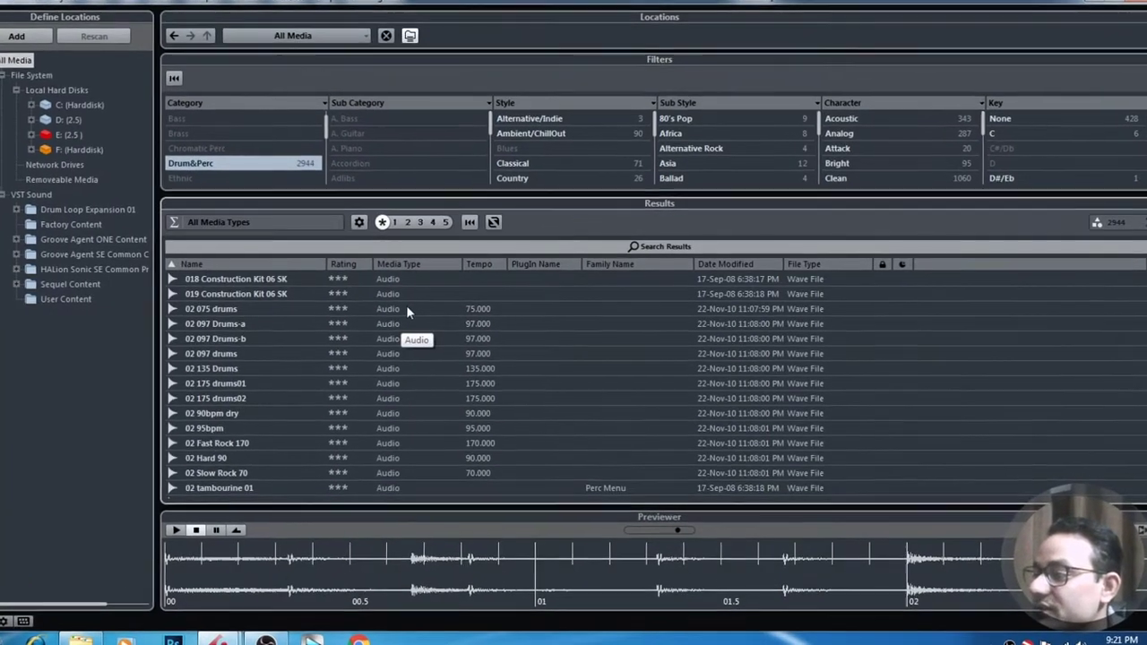
# Step: Preview the loops 02 075 drums, 02 097 Drums-a, 02 097 Drums-b and 02 097 drums, raising the preview volume
pyautogui.click(337, 358)
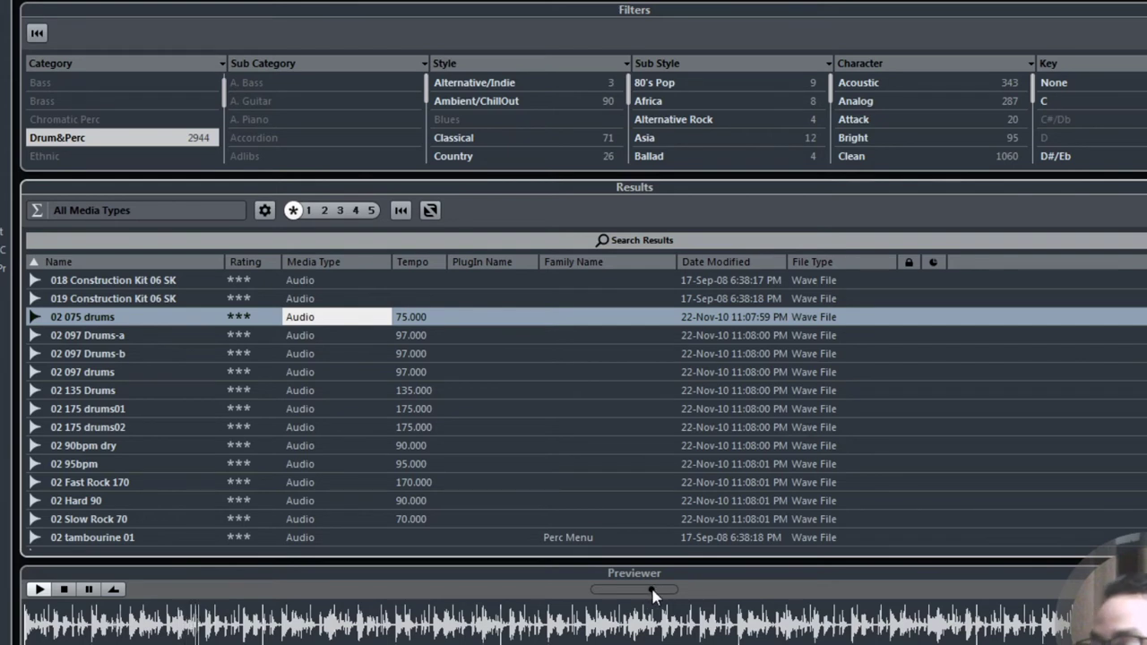
pyautogui.moveTo(599, 589); pyautogui.dragTo(663, 596)
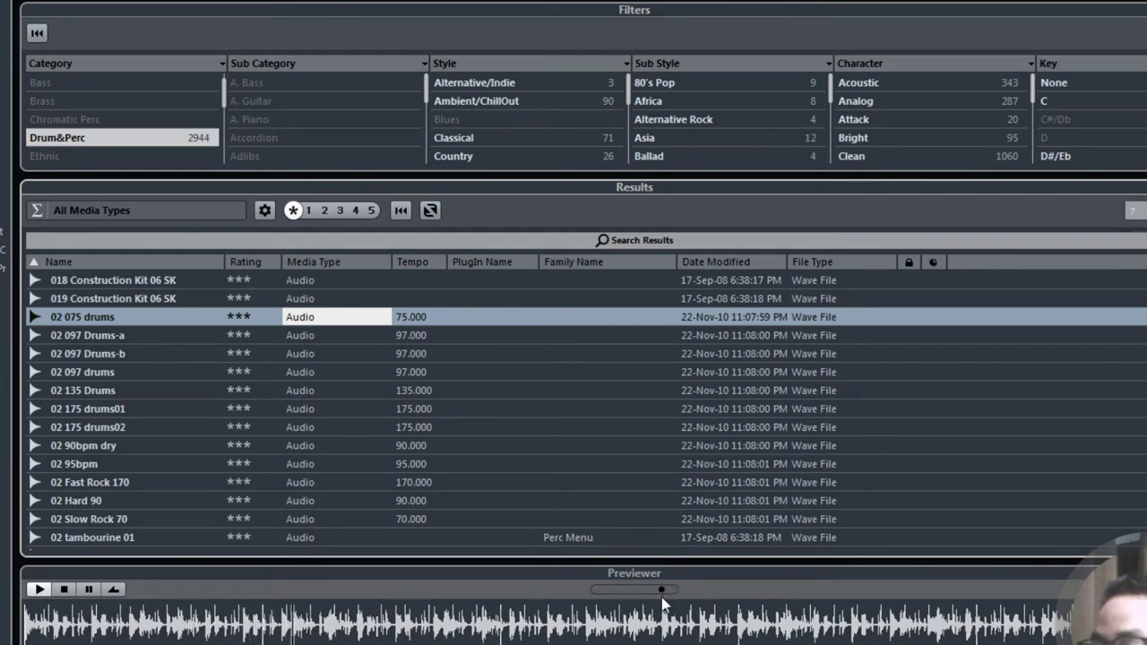
pyautogui.click(157, 335)
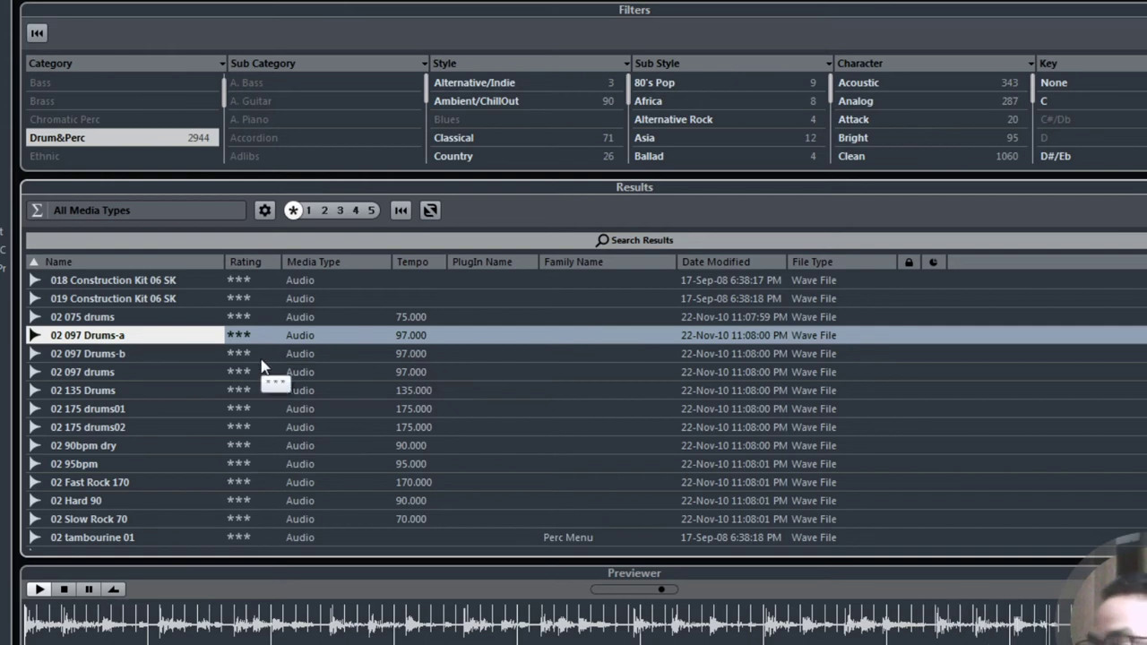
pyautogui.click(164, 357)
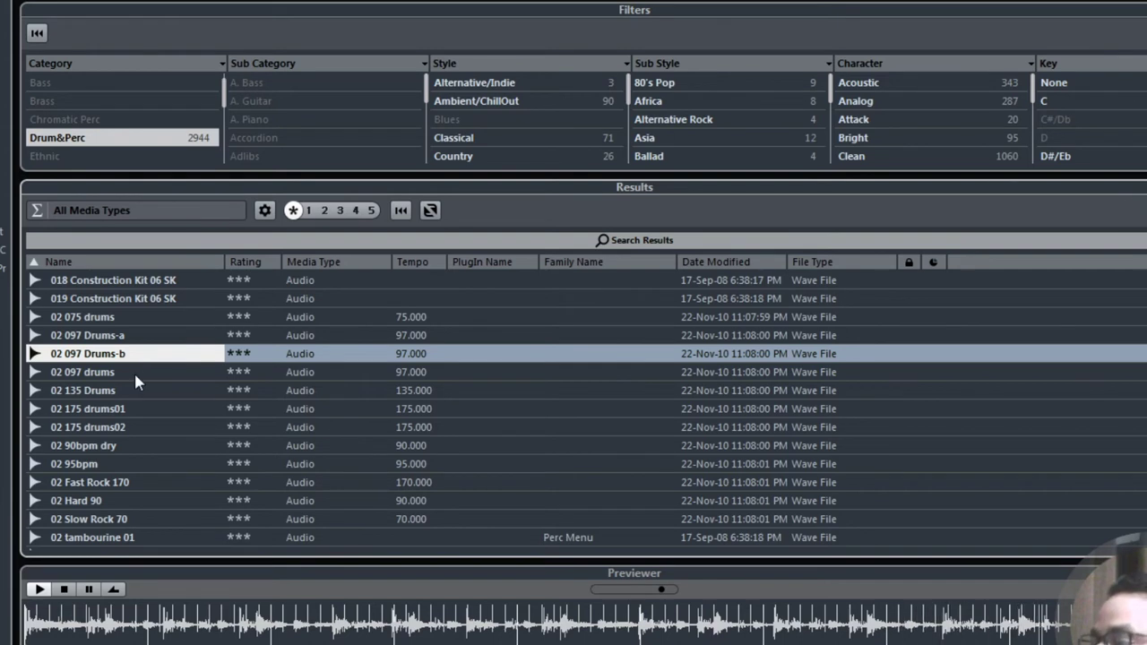
pyautogui.click(134, 371)
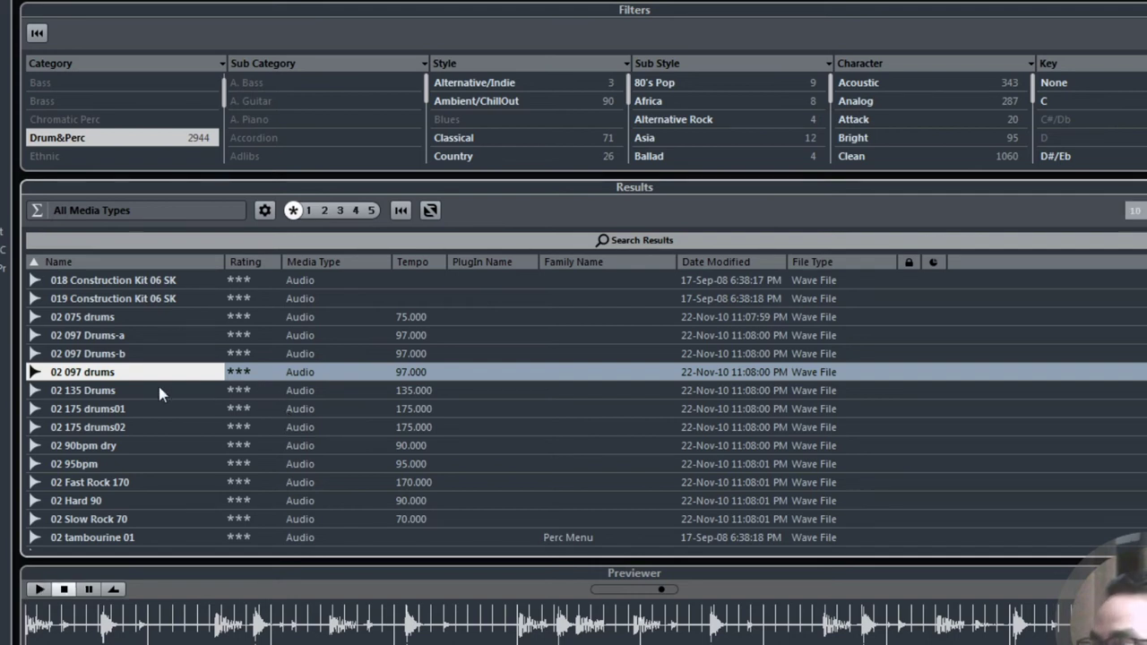
# Step: Insert the 02 097 drums loop into the project on its own track and play it back
pyautogui.doubleClick(92, 378)
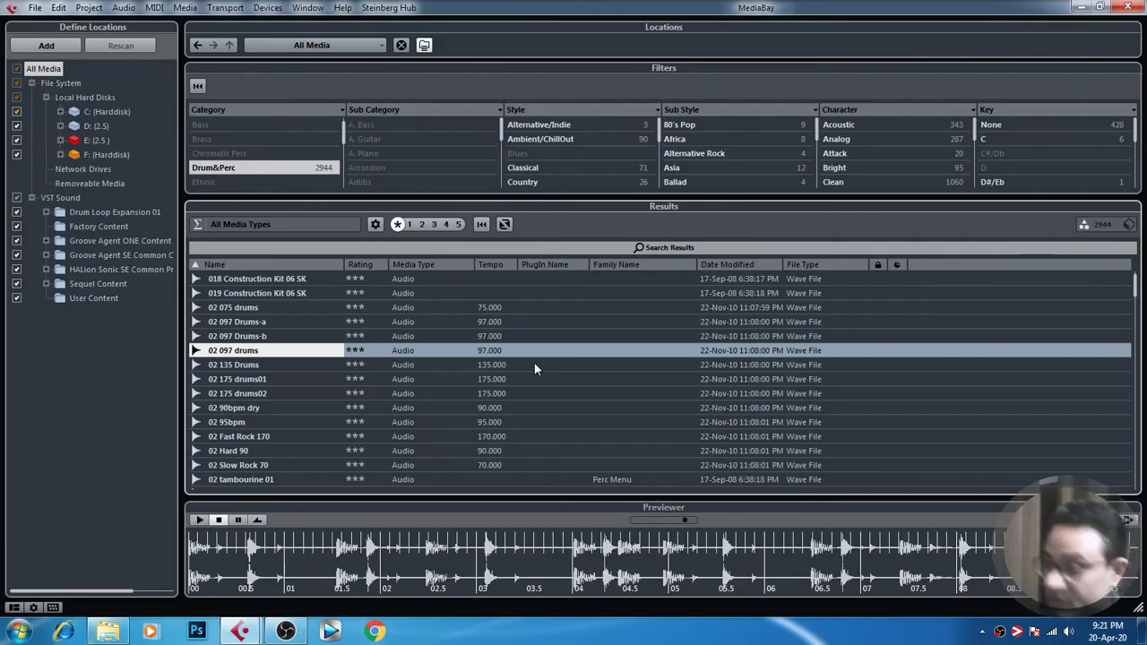
pyautogui.press('F5')
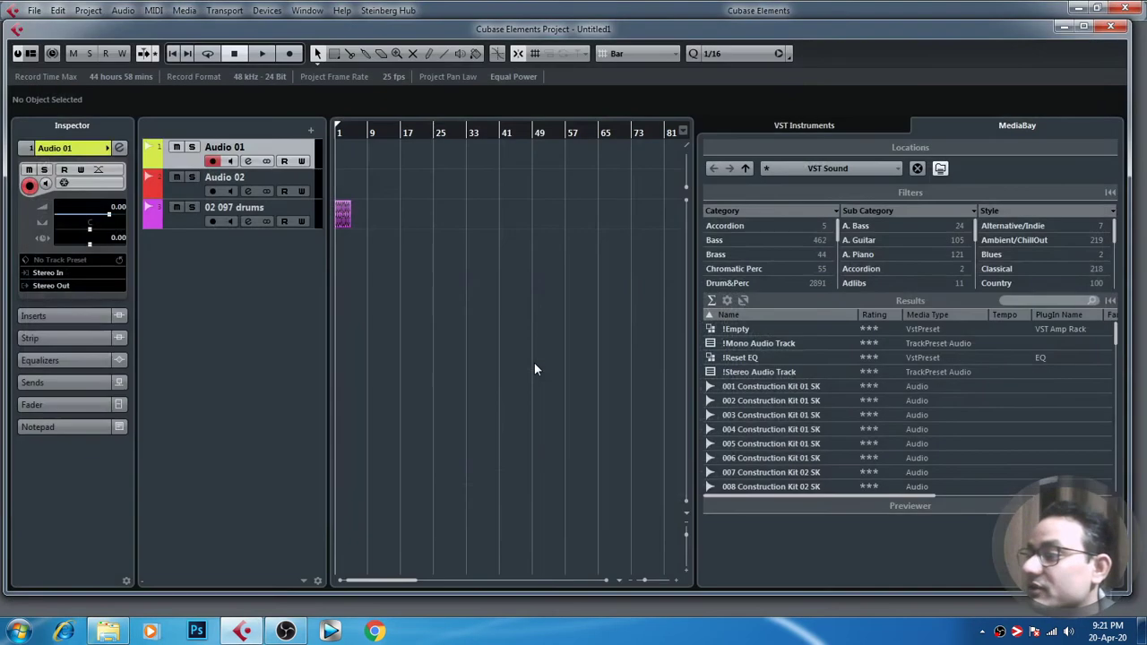
pyautogui.moveTo(357, 136); pyautogui.dragTo(311, 194)
pyautogui.press('space')
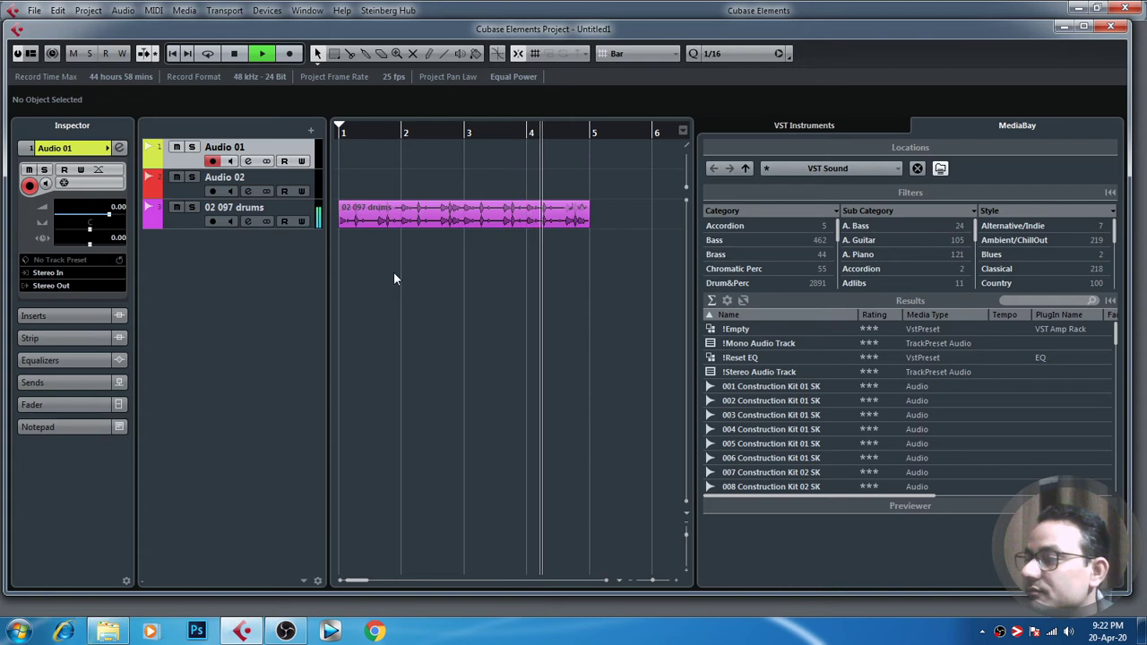
pyautogui.press('space')
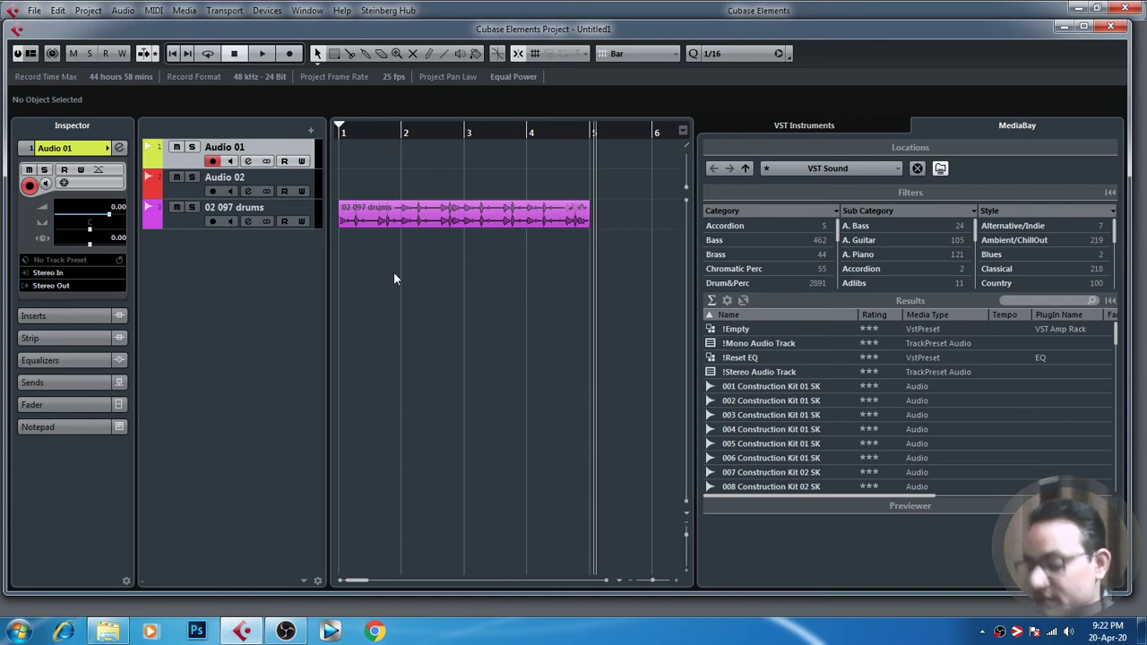
# Step: Show the transport panel over the project and replay the drum loop from bar 1
pyautogui.press('F5')
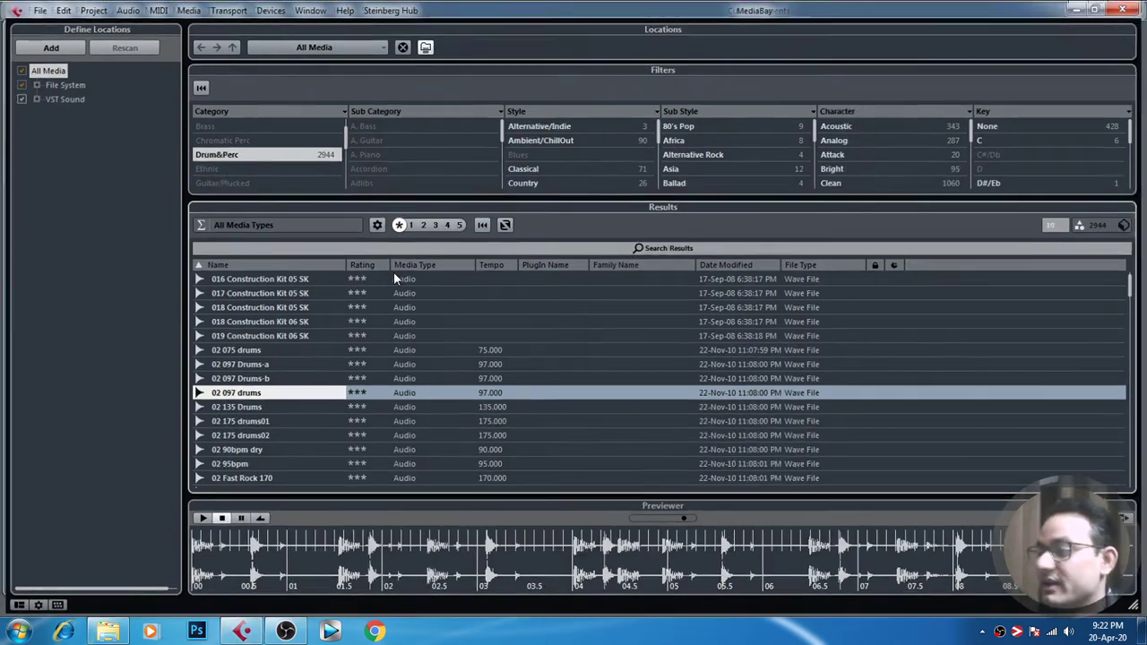
pyautogui.press('F5')
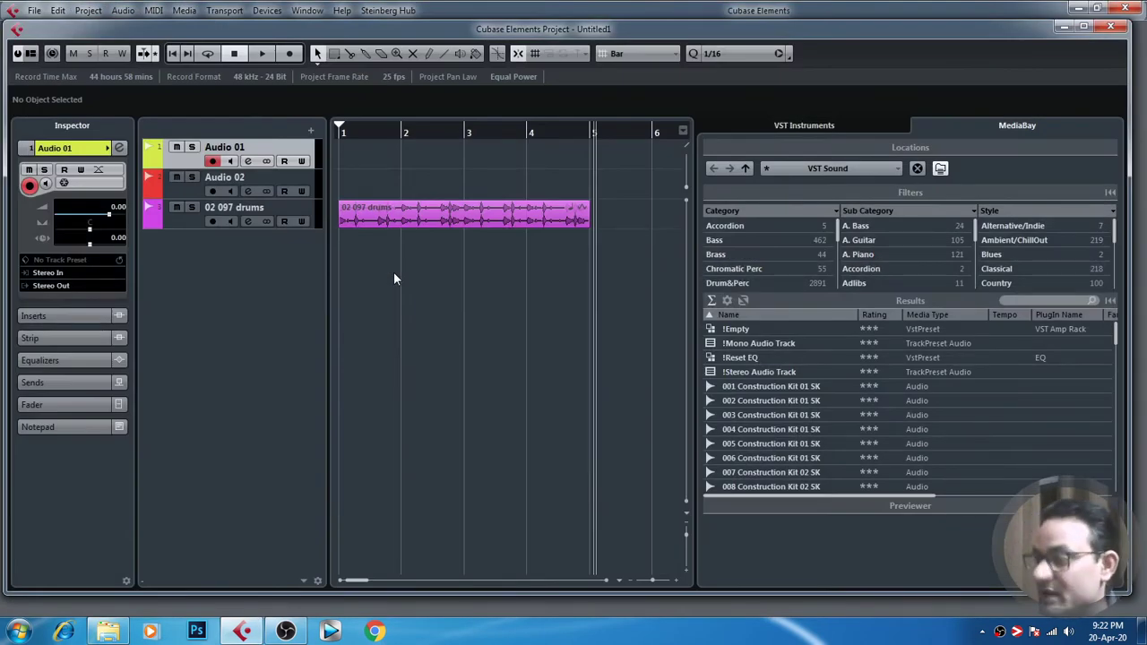
pyautogui.press('F2')
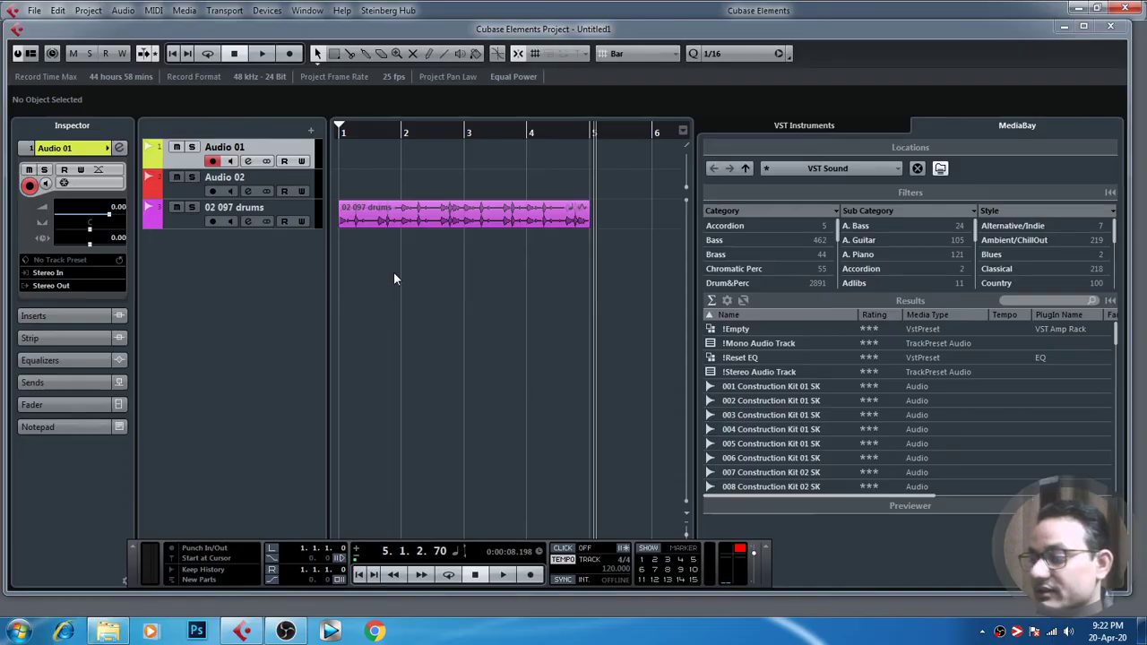
pyautogui.click(367, 129)
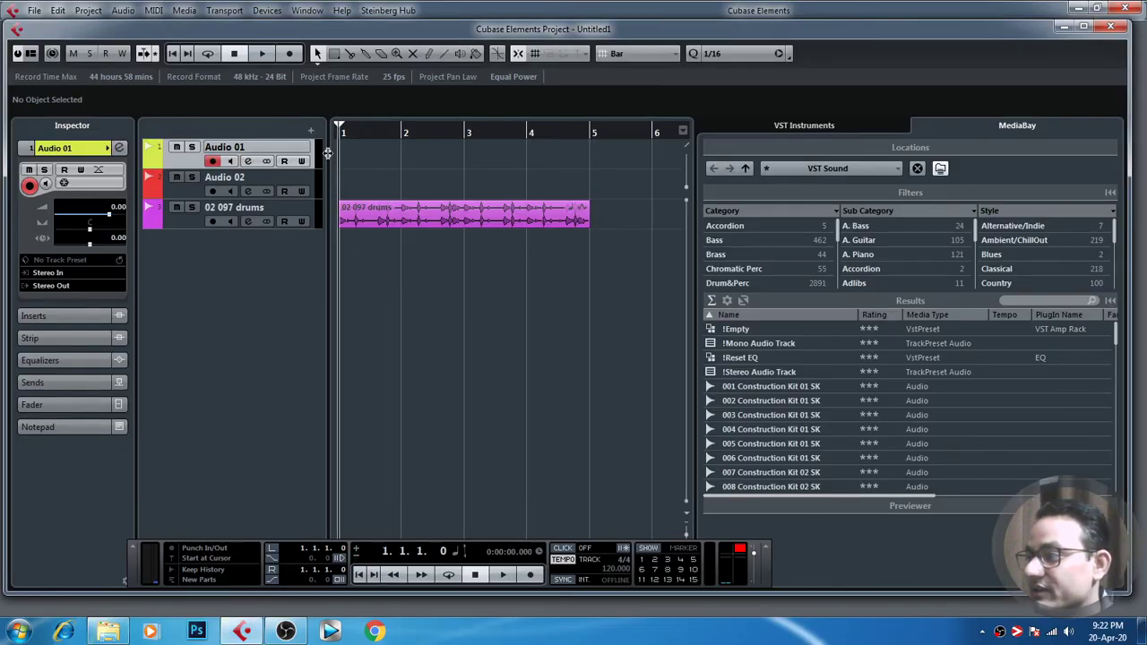
pyautogui.press('space')
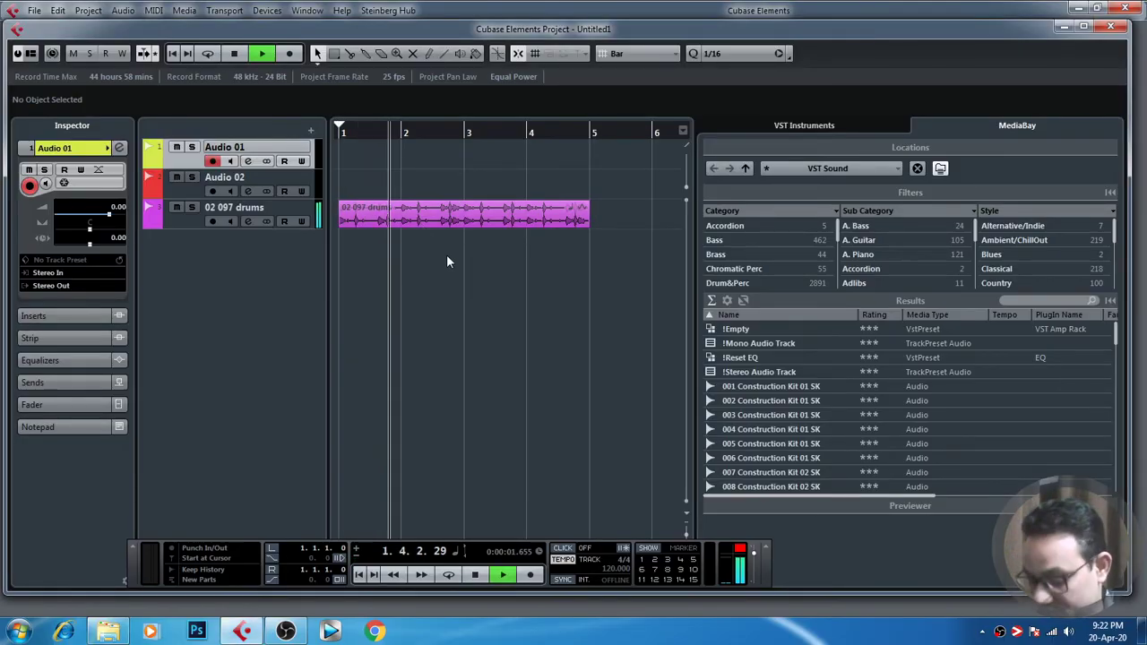
pyautogui.press('h')
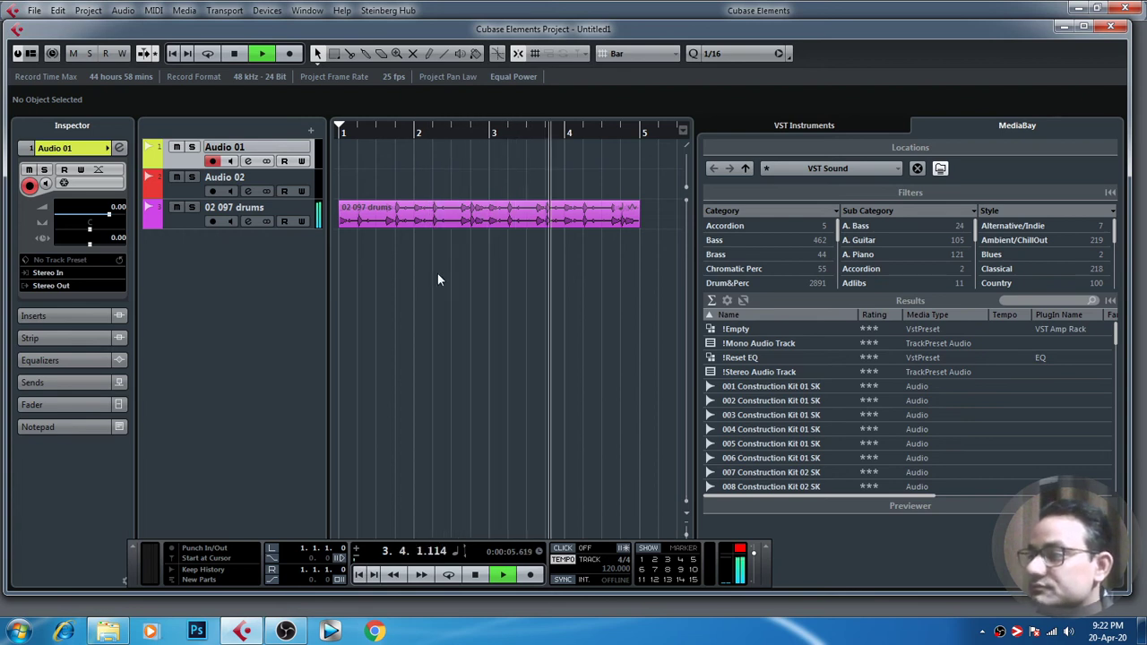
pyautogui.press('space')
# Step: Delete the 02 097 drums event and set the project to a fixed tempo of 97 BPM
pyautogui.click(450, 227)
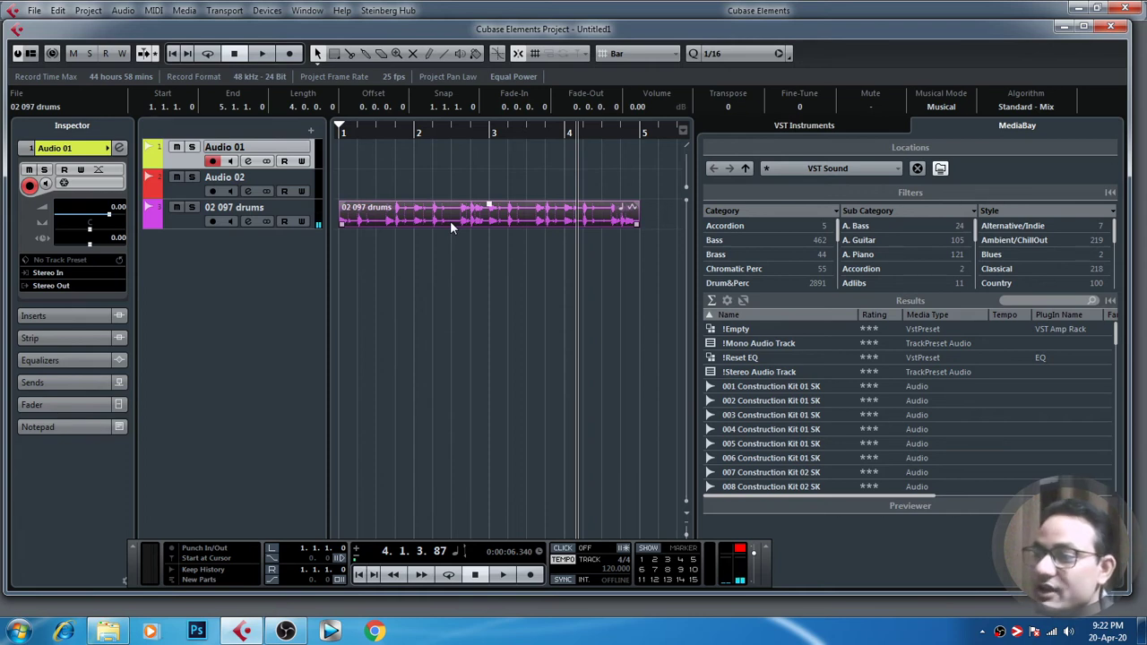
pyautogui.press('Delete')
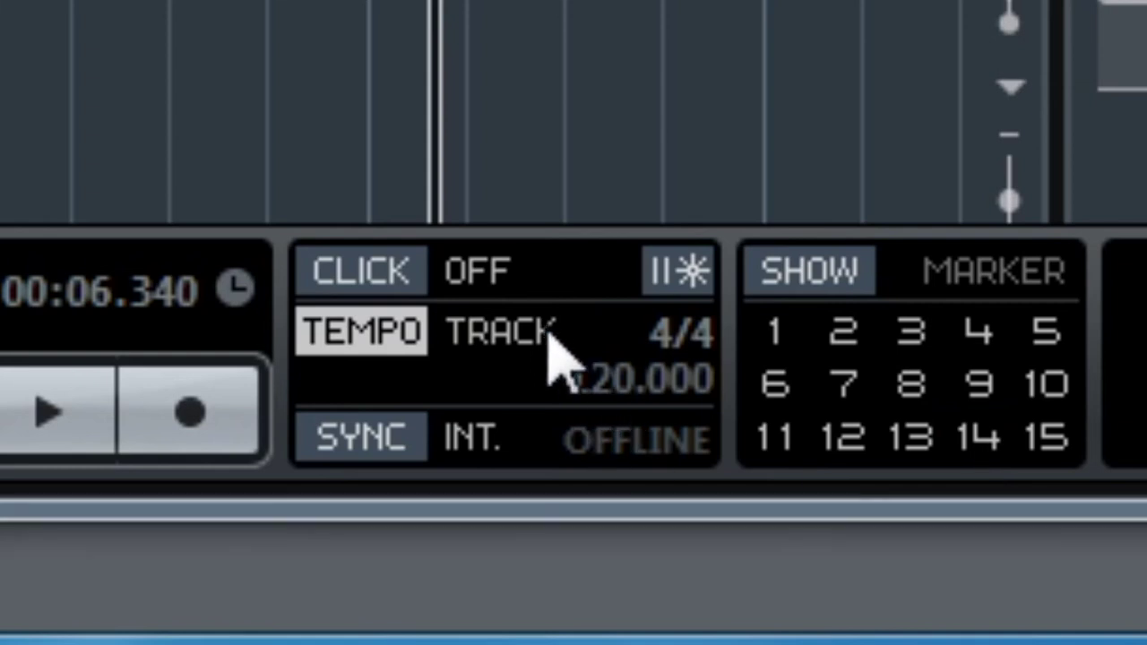
pyautogui.click(598, 559)
pyautogui.doubleClick(611, 567)
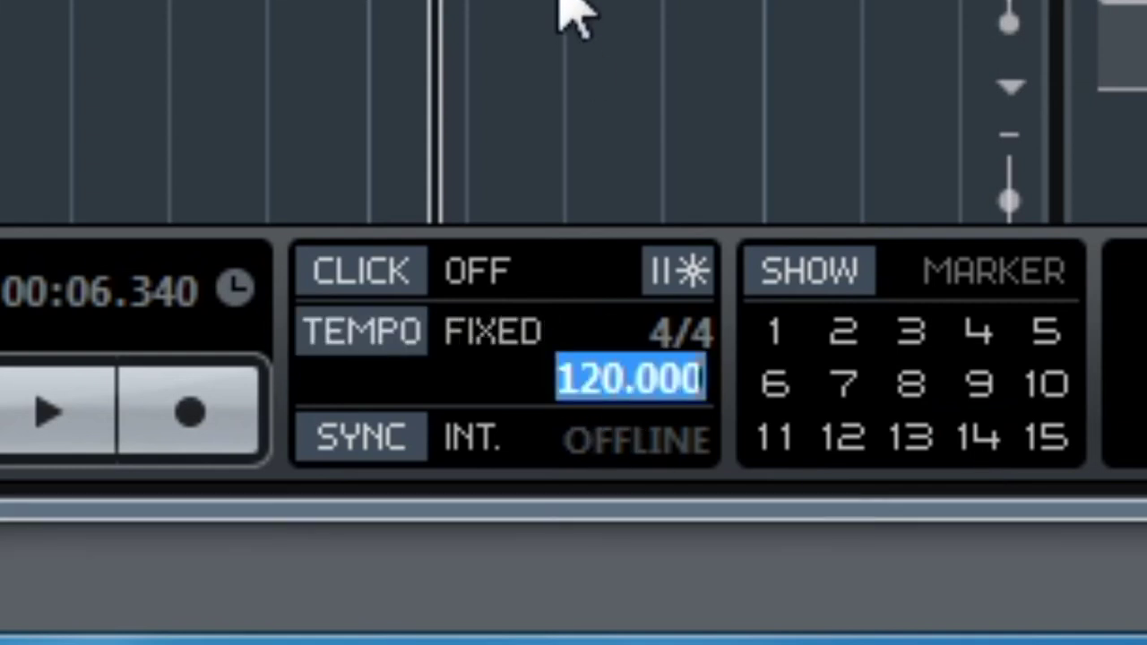
pyautogui.write('97')
pyautogui.press('Return')
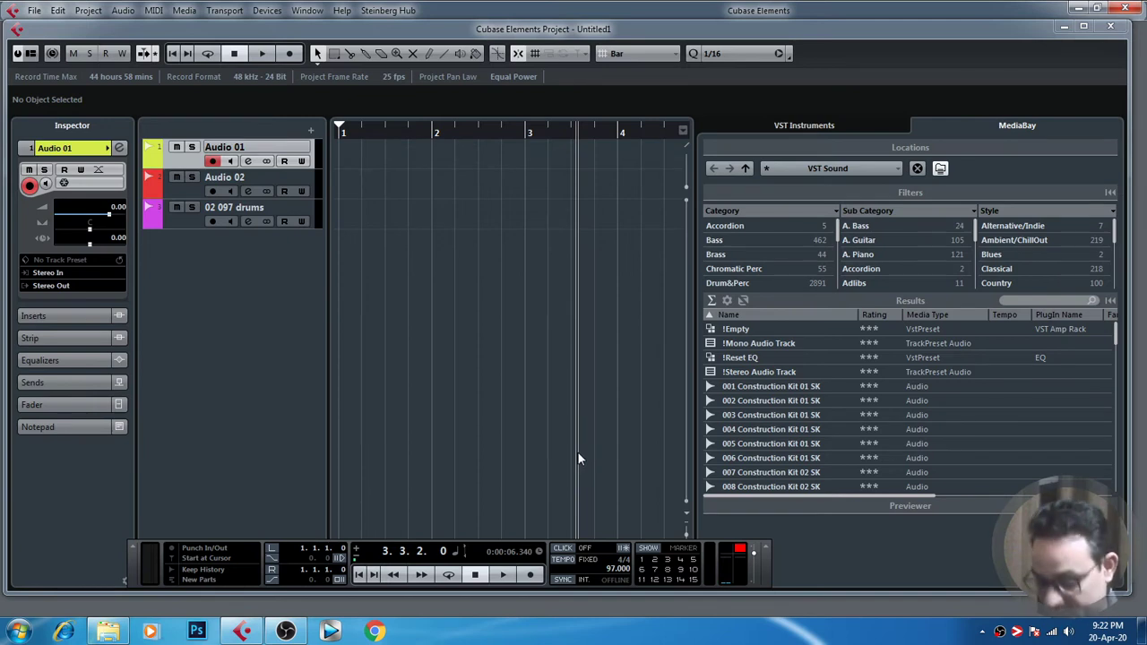
# Step: Insert the 02 097 drums loop from MediaBay again and play it from the project start
pyautogui.press('F5')
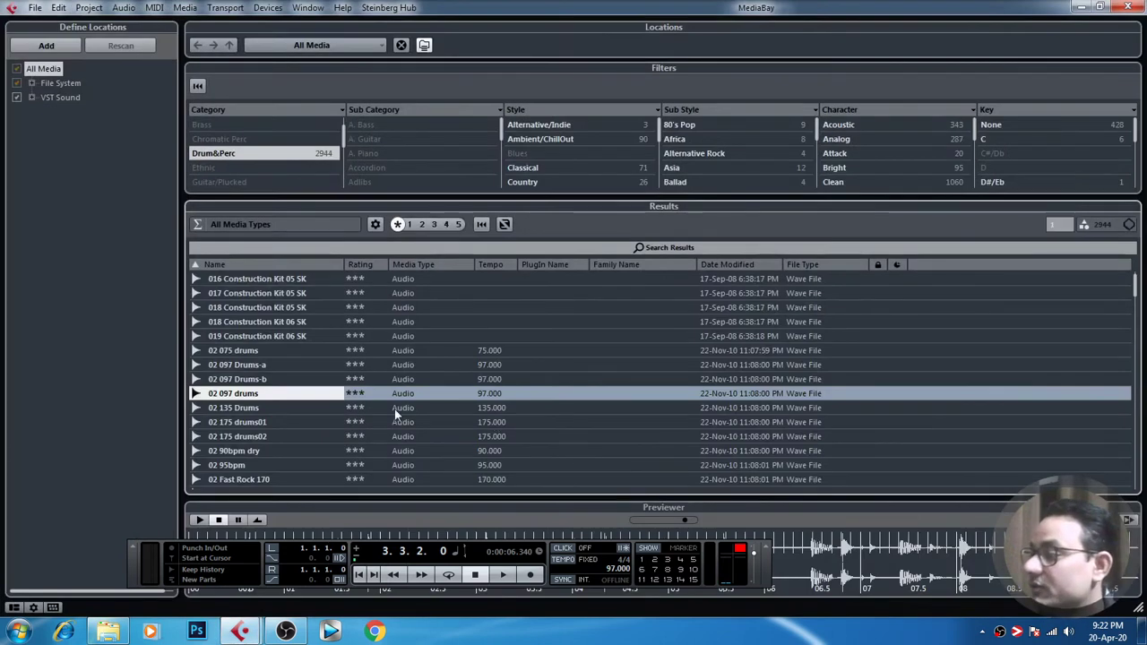
pyautogui.doubleClick(269, 395)
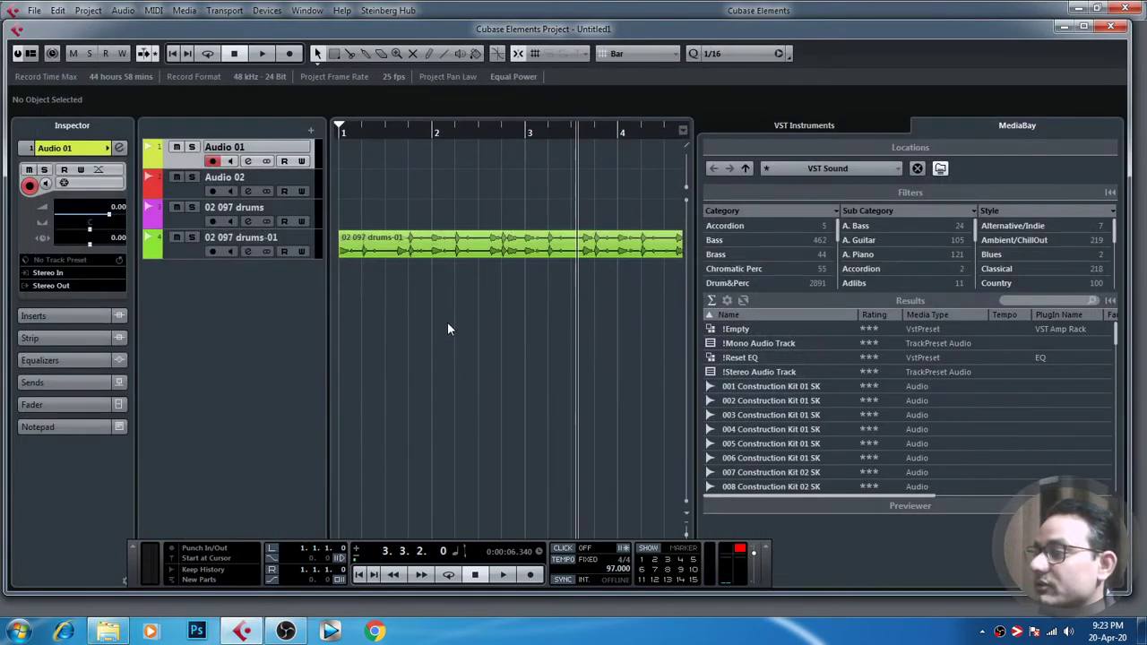
pyautogui.moveTo(443, 125); pyautogui.dragTo(371, 132)
pyautogui.press('Home')
pyautogui.press('space')
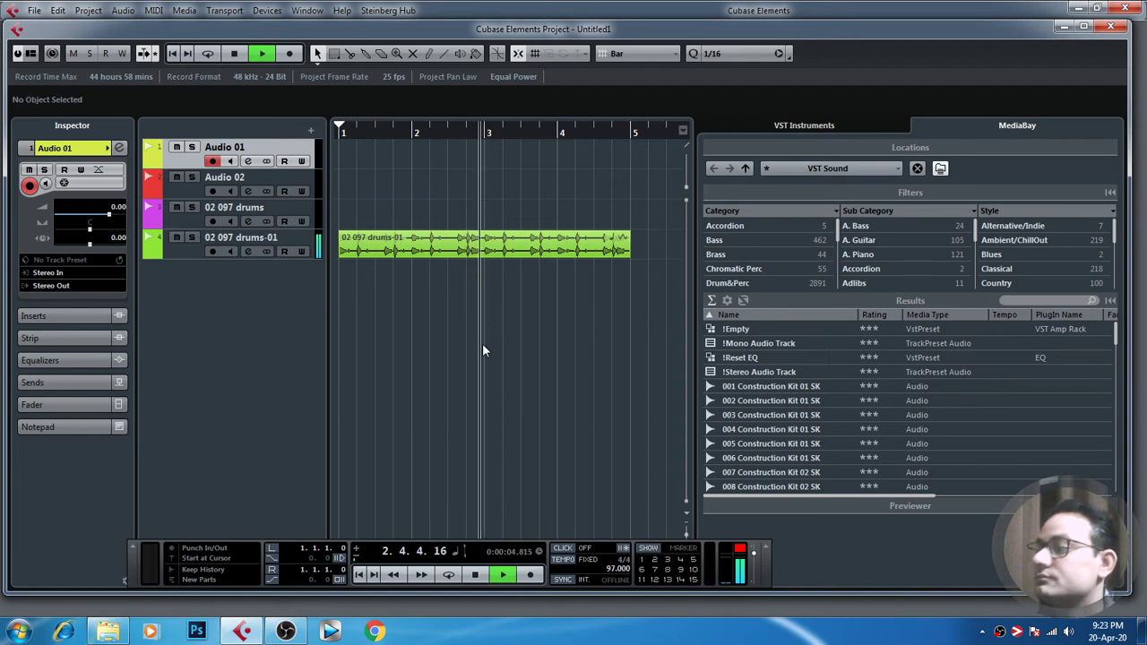
# Step: Increase the height of all tracks during playback, and reset the clipping indicator once playback is stopped
pyautogui.click(689, 529)
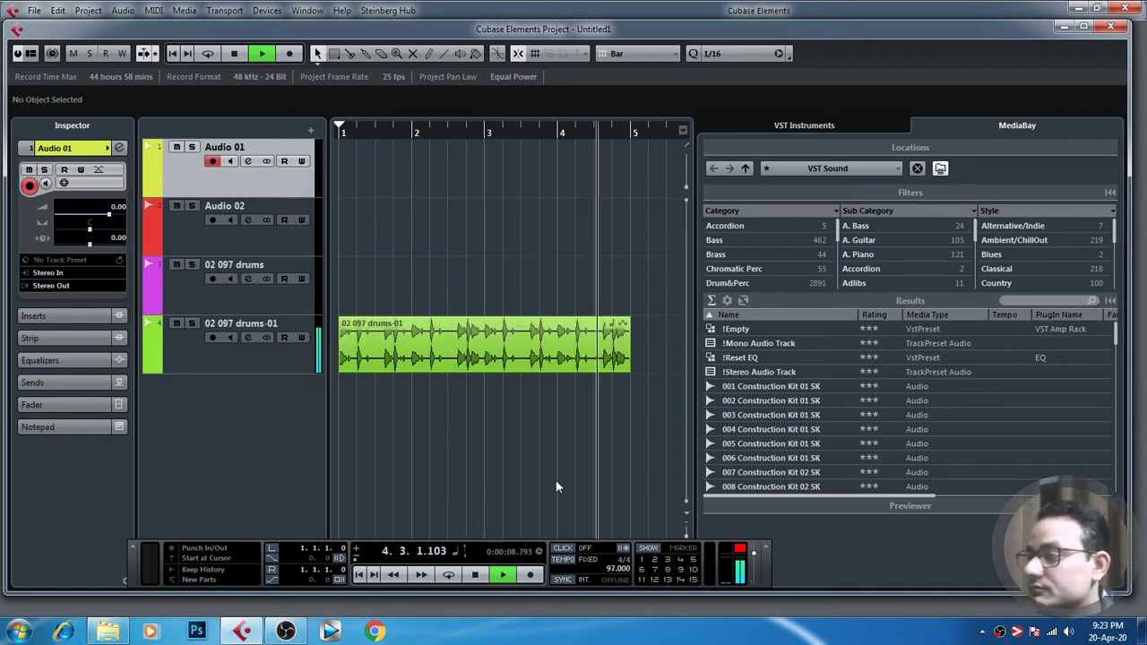
pyautogui.press('space')
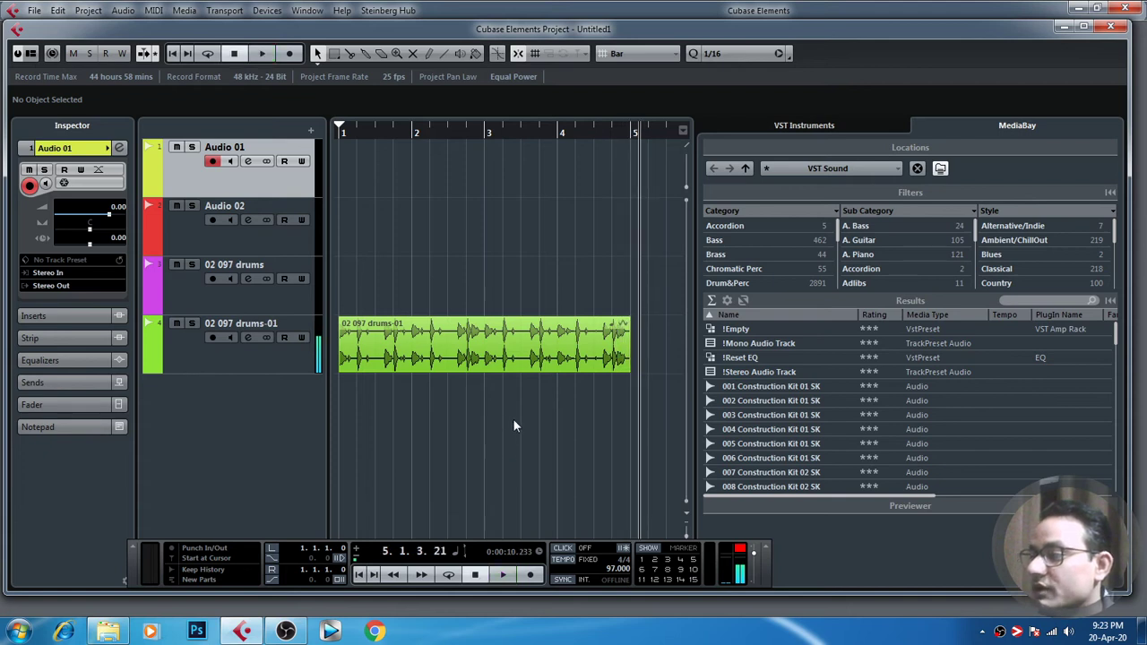
pyautogui.click(739, 549)
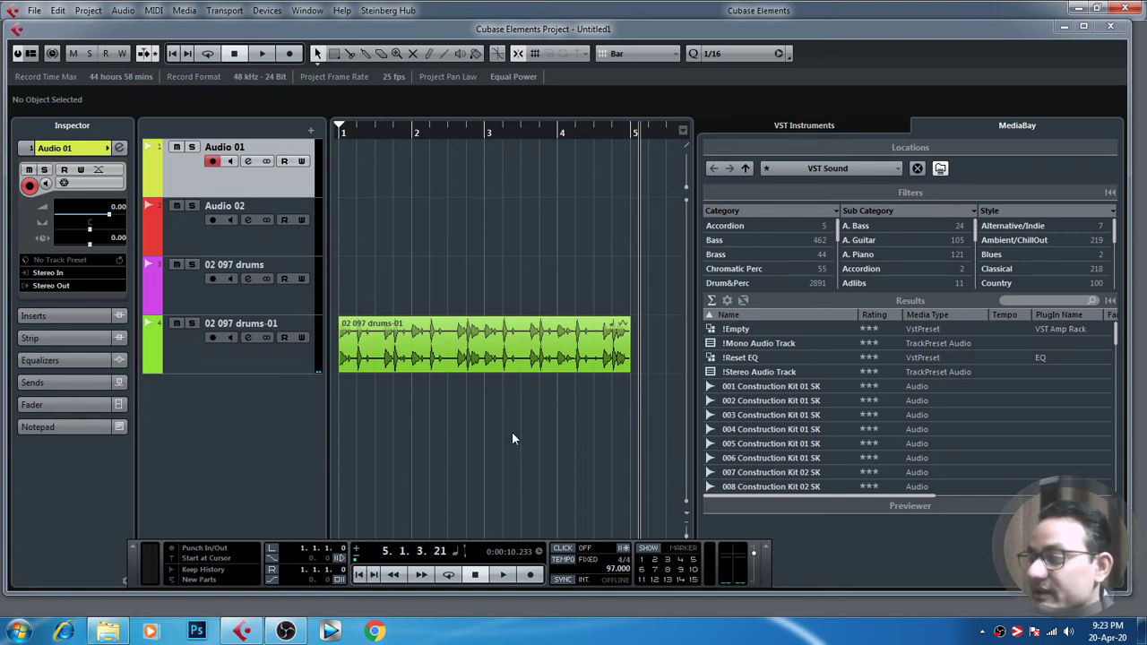
# Step: Select the 02 097 drums-01 event and inspect its Musical Mode setting
pyautogui.click(540, 368)
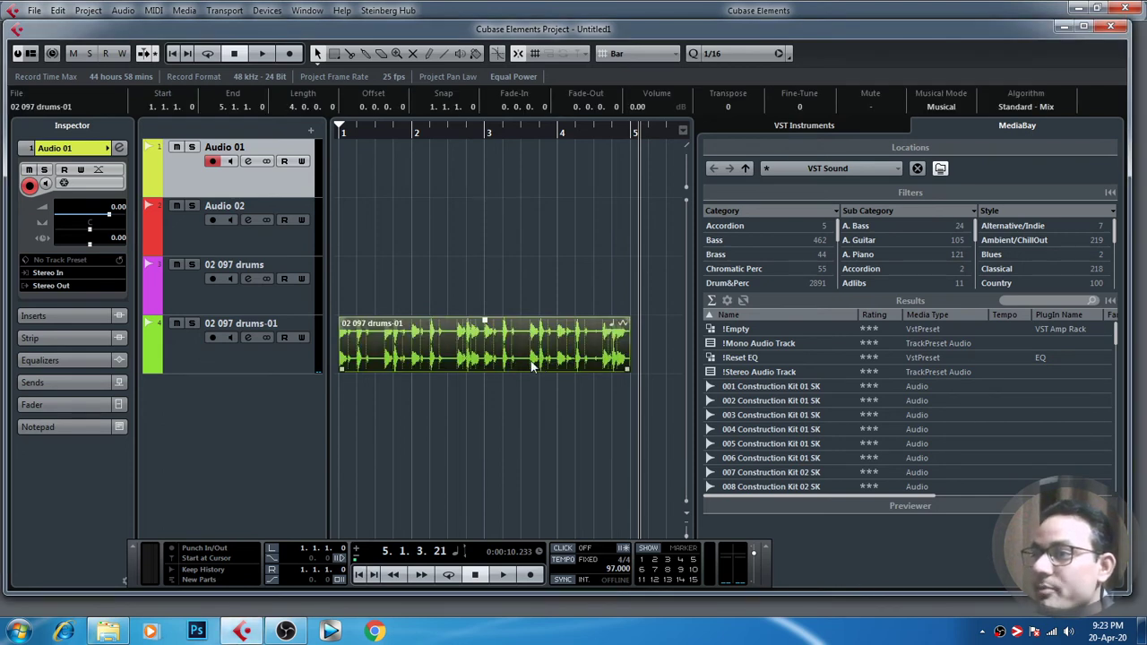
pyautogui.click(499, 402)
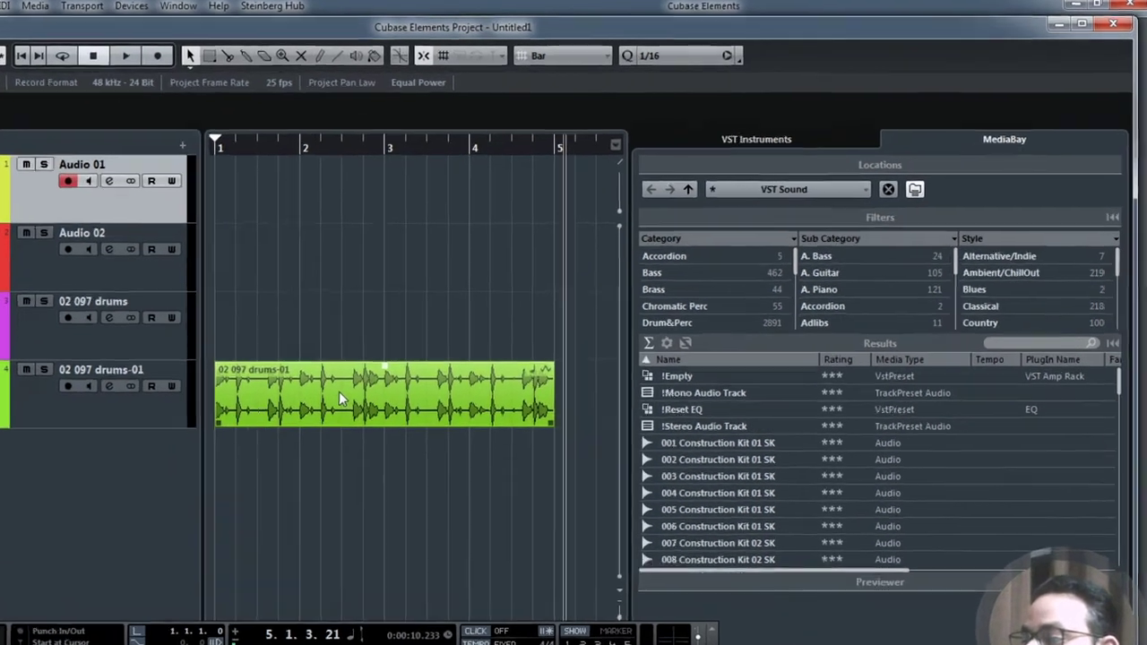
pyautogui.click(339, 392)
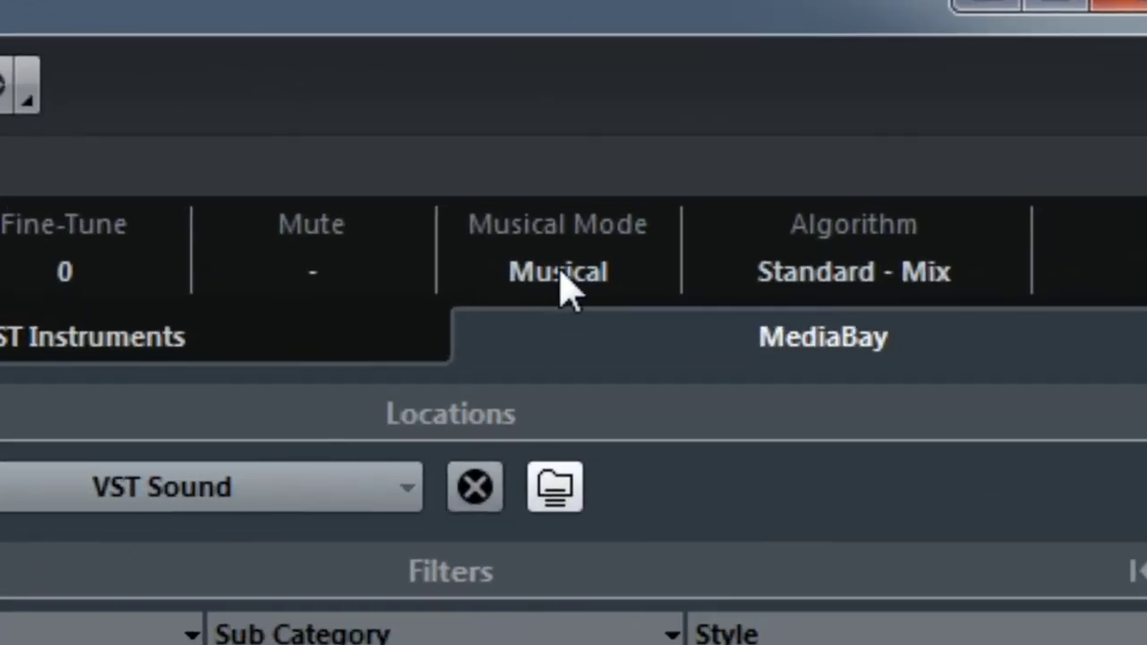
pyautogui.click(560, 285)
pyautogui.click(560, 283)
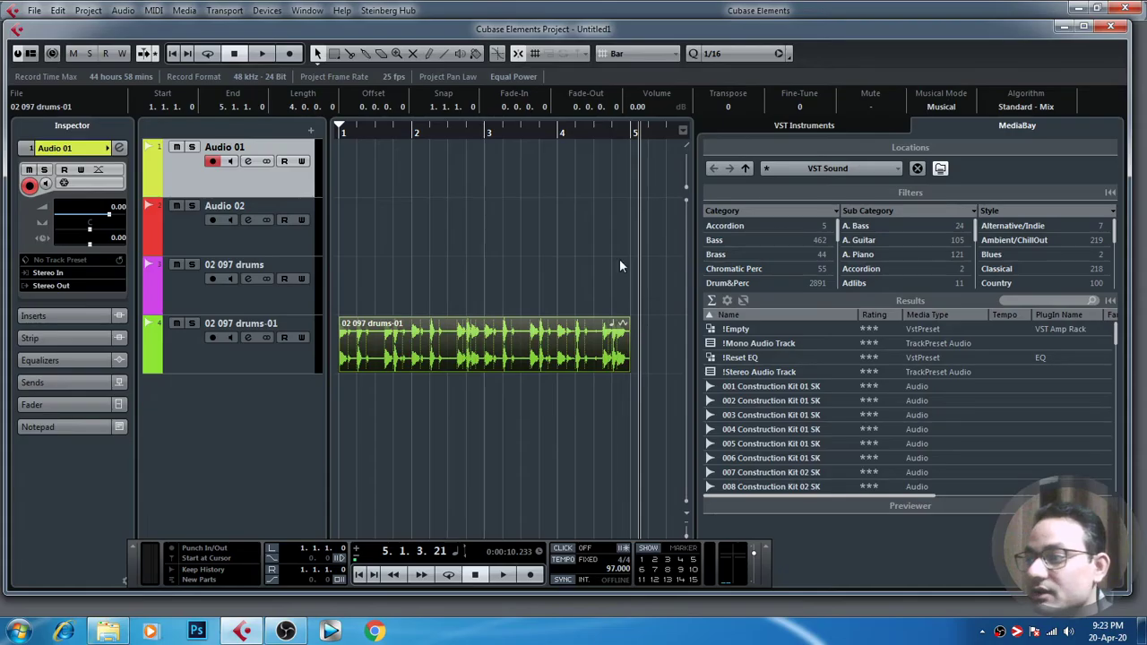
# Step: Set the fixed project tempo to 130 BPM and select the 02 097 drums-01 event
pyautogui.click(467, 460)
pyautogui.doubleClick(618, 570)
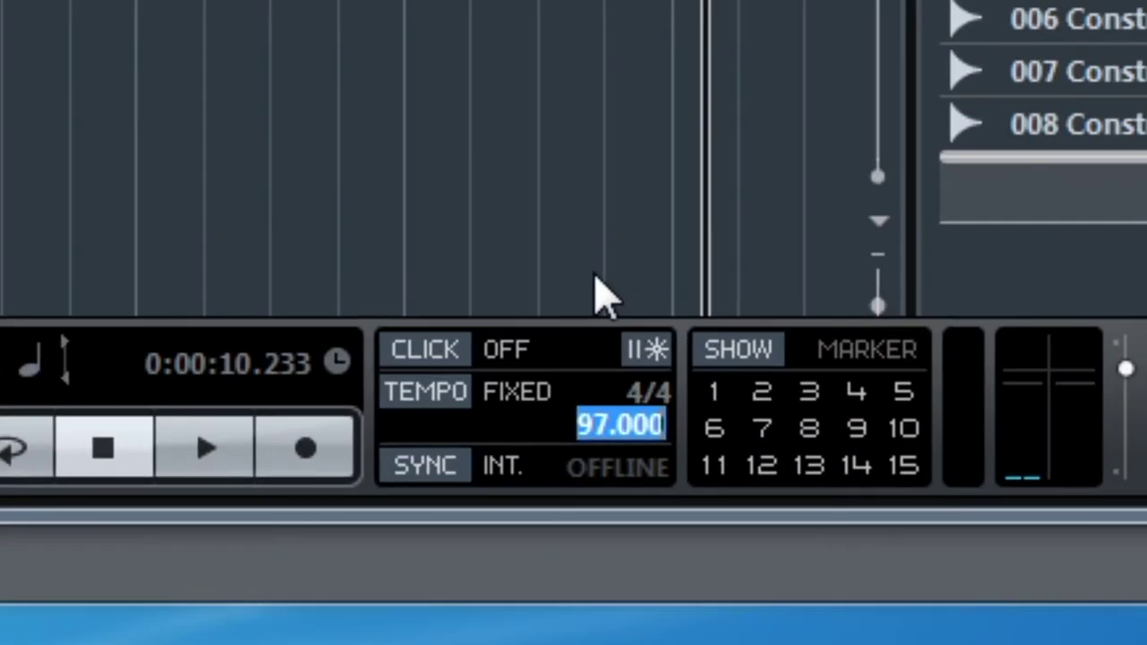
pyautogui.write('130')
pyautogui.press('Return')
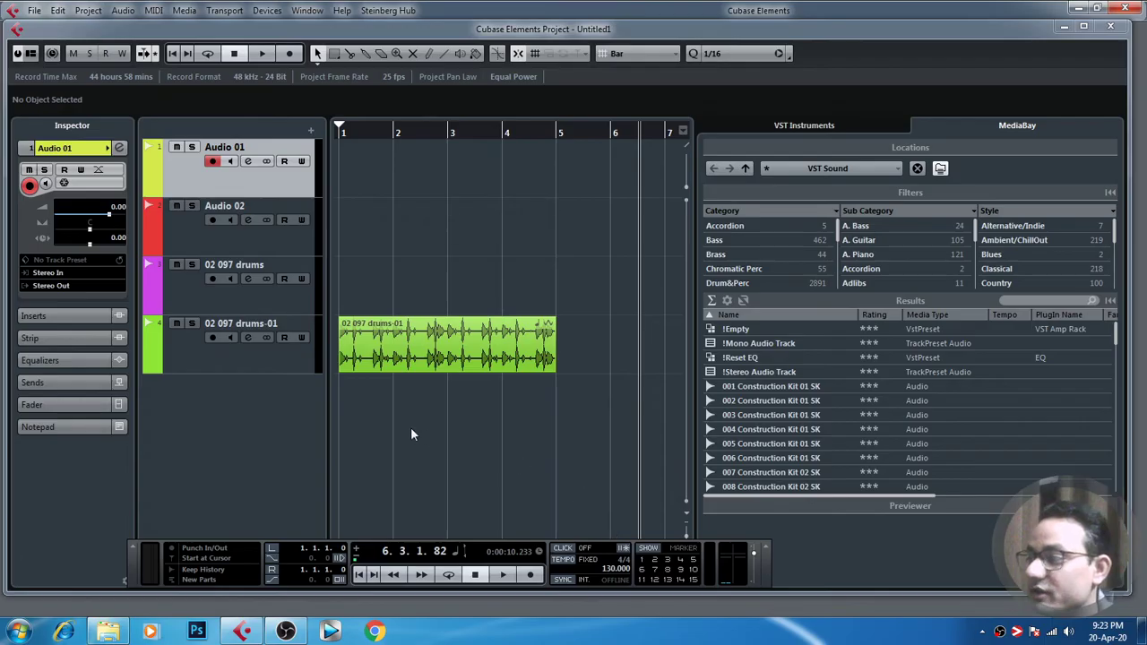
pyautogui.click(448, 357)
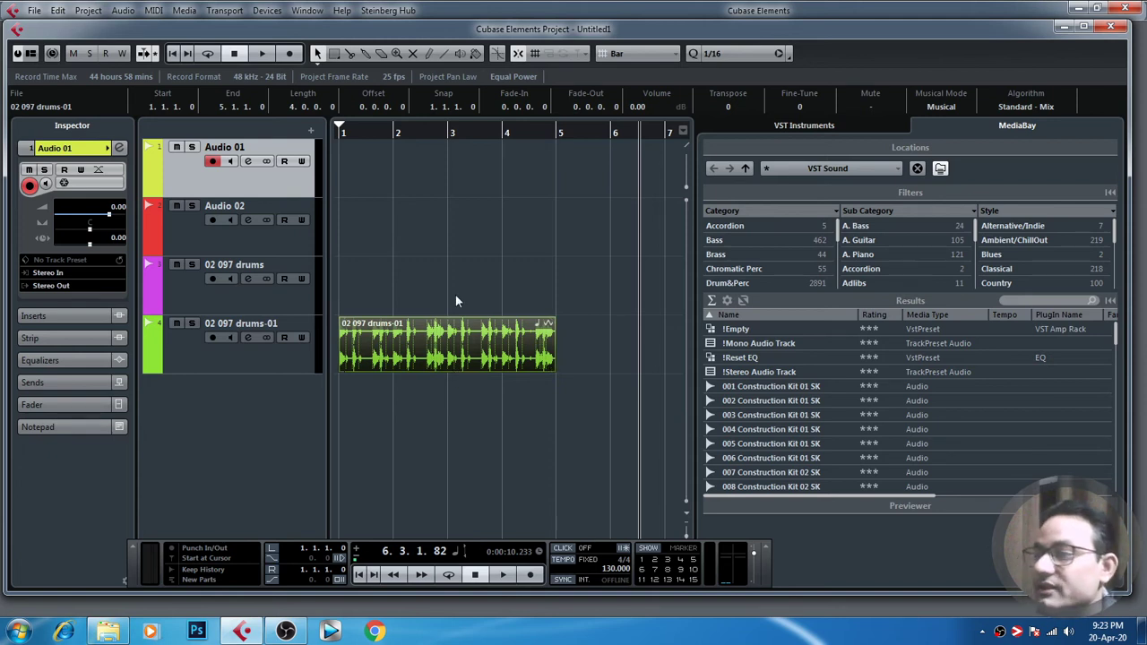
# Step: Play the drum loop from the project start at the current tempo and stop playback
pyautogui.press('Home')
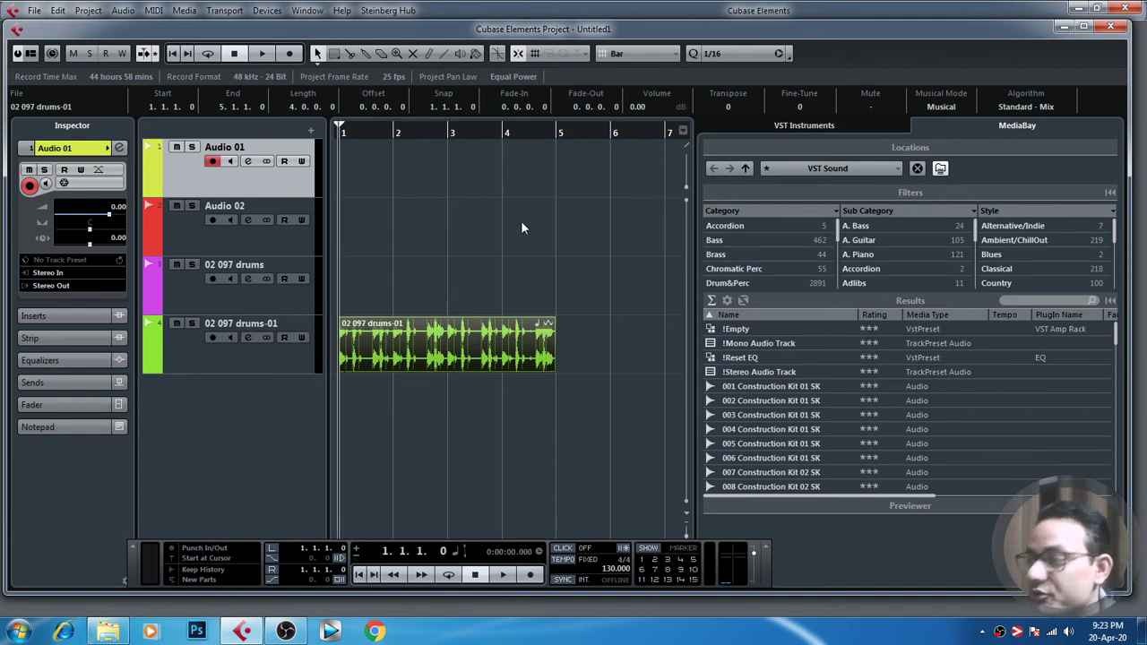
pyautogui.press('space')
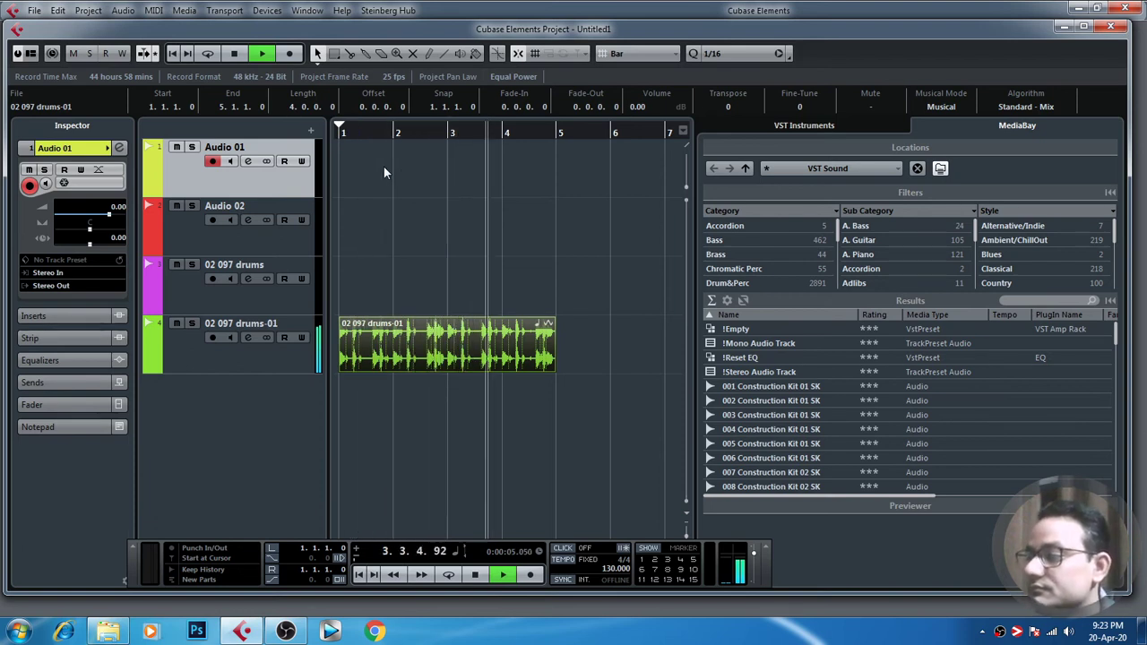
pyautogui.press('space')
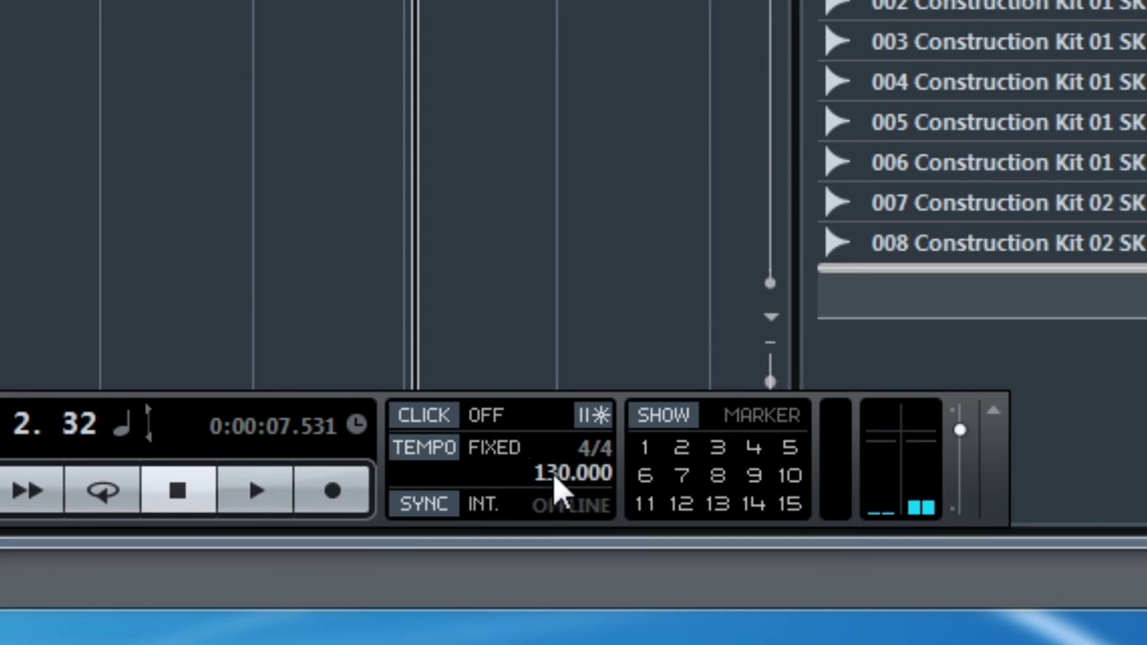
# Step: Set the fixed project tempo to 80 BPM
pyautogui.doubleClick(589, 525)
pyautogui.write('80')
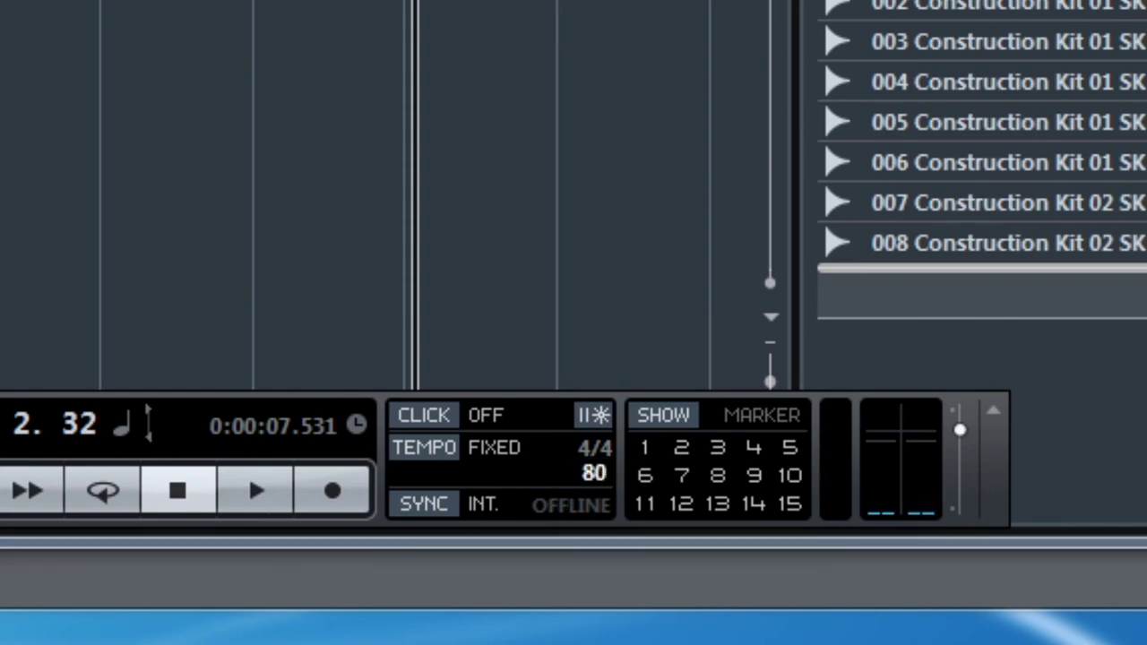
pyautogui.press('Return')
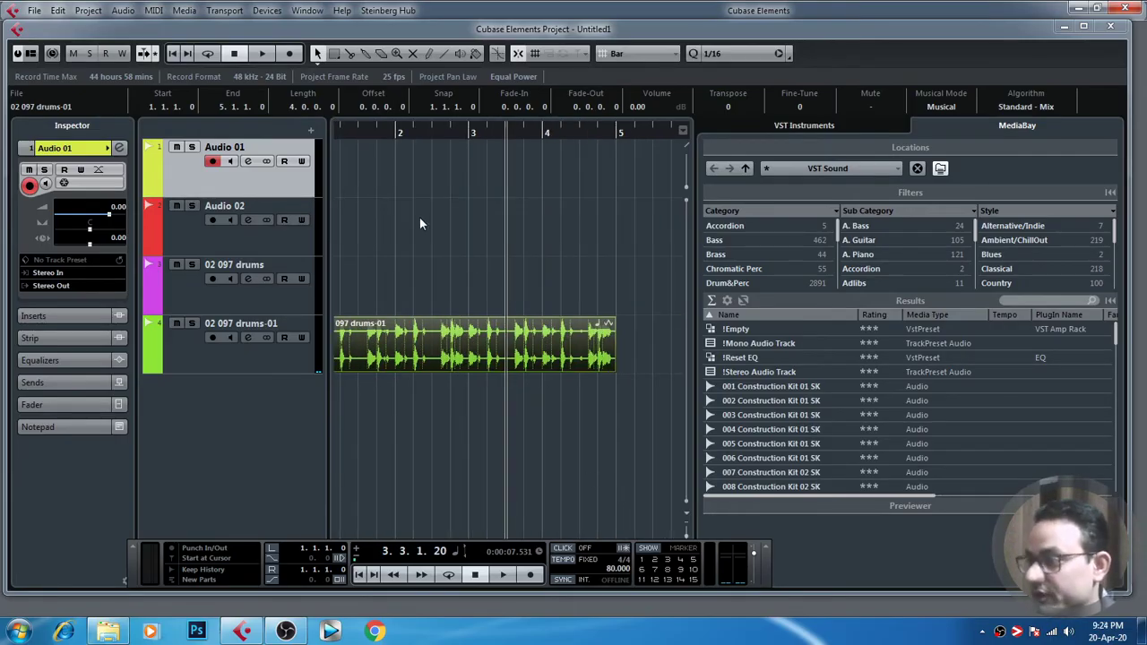
# Step: Clear the event selection and play the 02 097 drums-01 loop from bar 1 to hear it at the slower tempo
pyautogui.click(419, 217)
pyautogui.click(341, 127)
pyautogui.press('space')
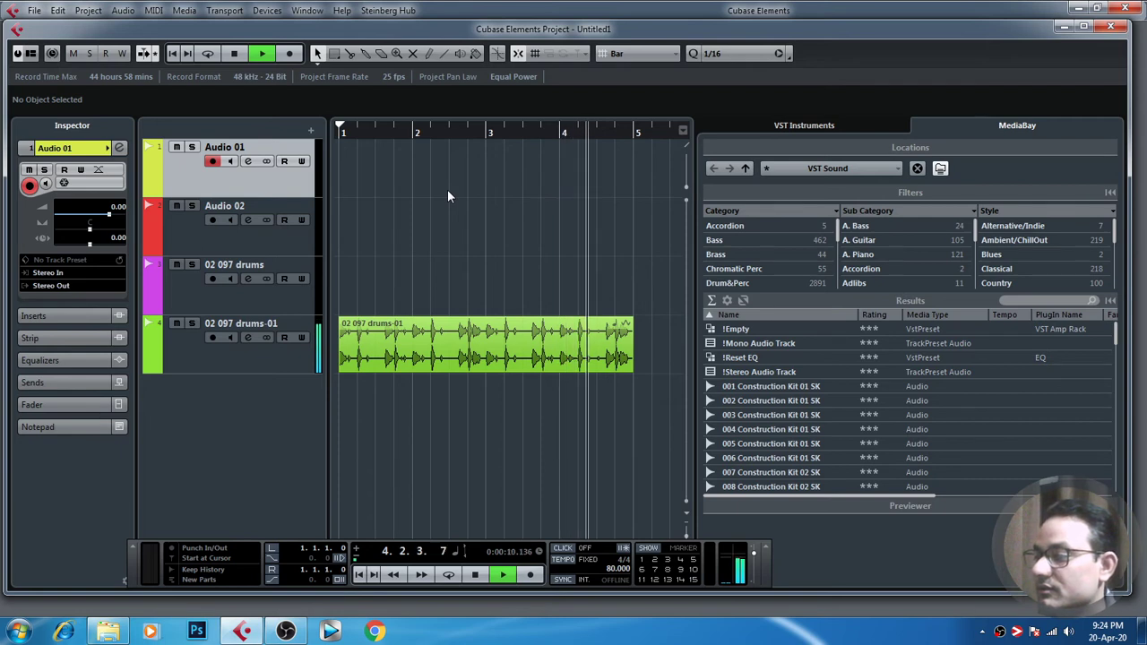
pyautogui.press('space')
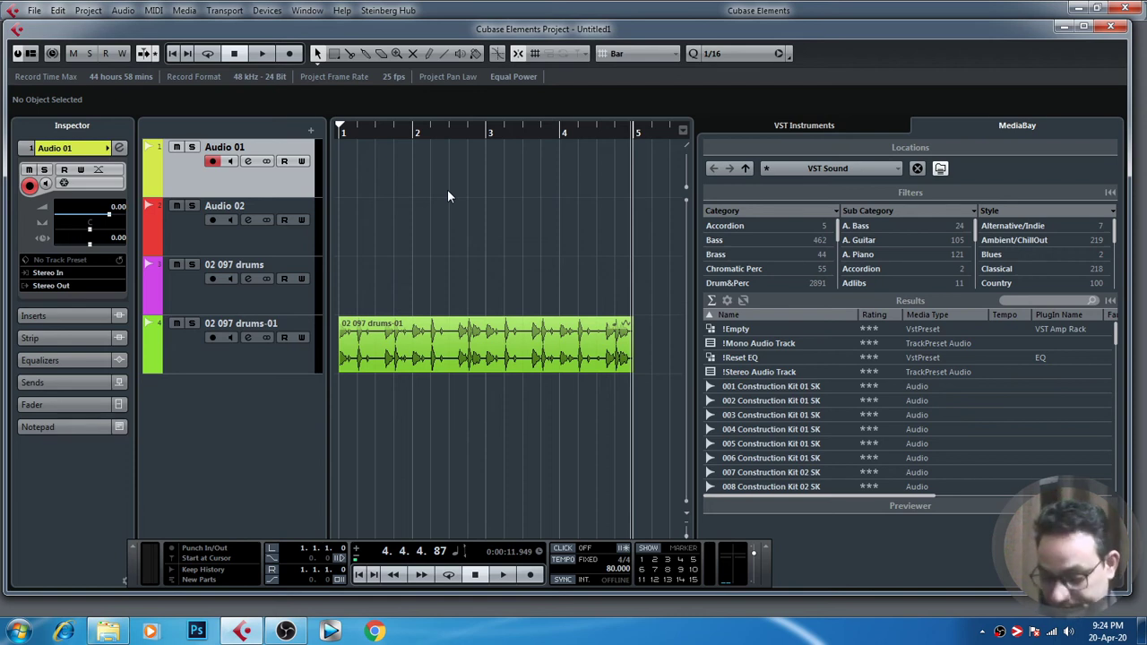
# Step: Bring up the full MediaBay window and go to the 02 097 drums loop in the results
pyautogui.press('F5')
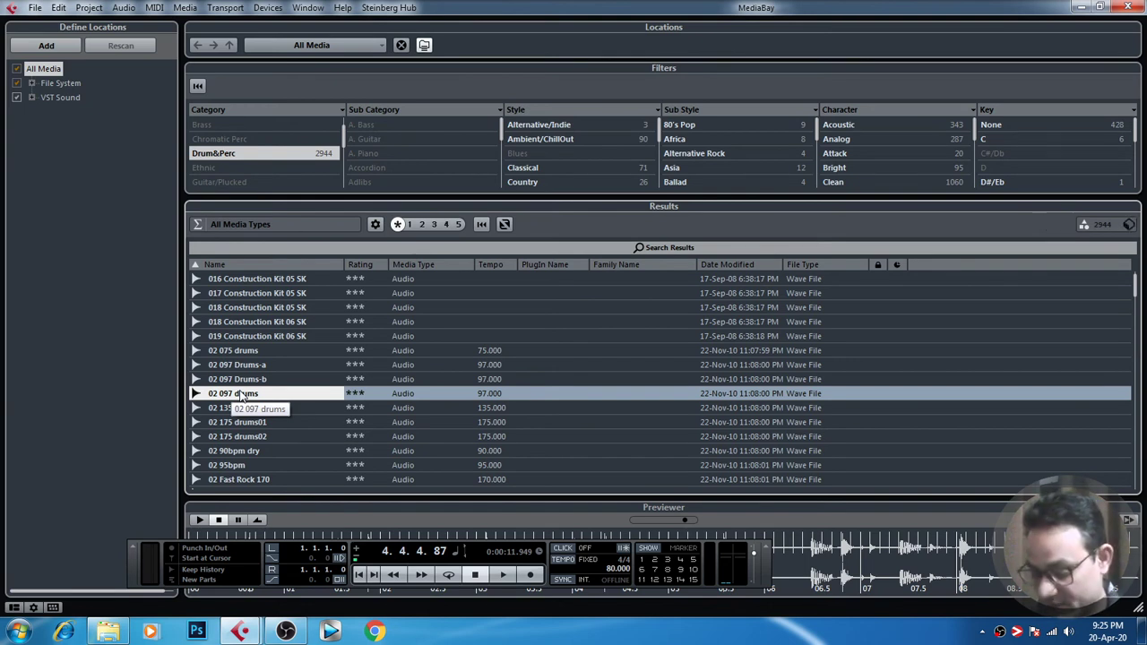
pyautogui.doubleClick(242, 395)
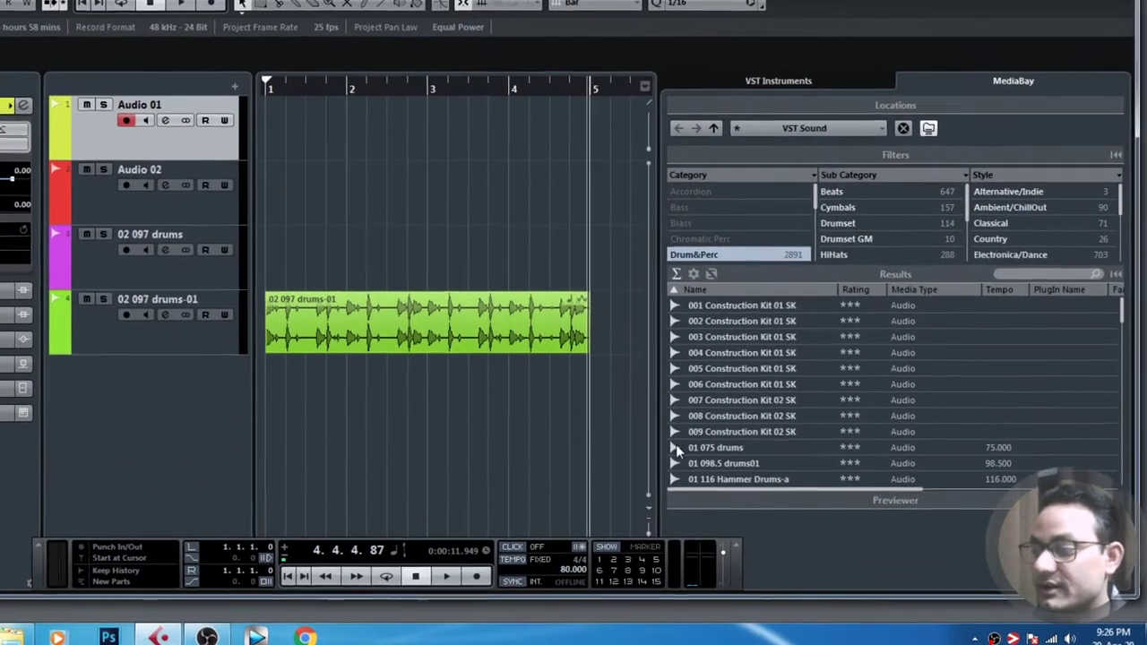
# Step: Preview the 01 075 drums loop from the Drum&Perc results and move the transport panel clear of the previewer waveform
pyautogui.click(699, 455)
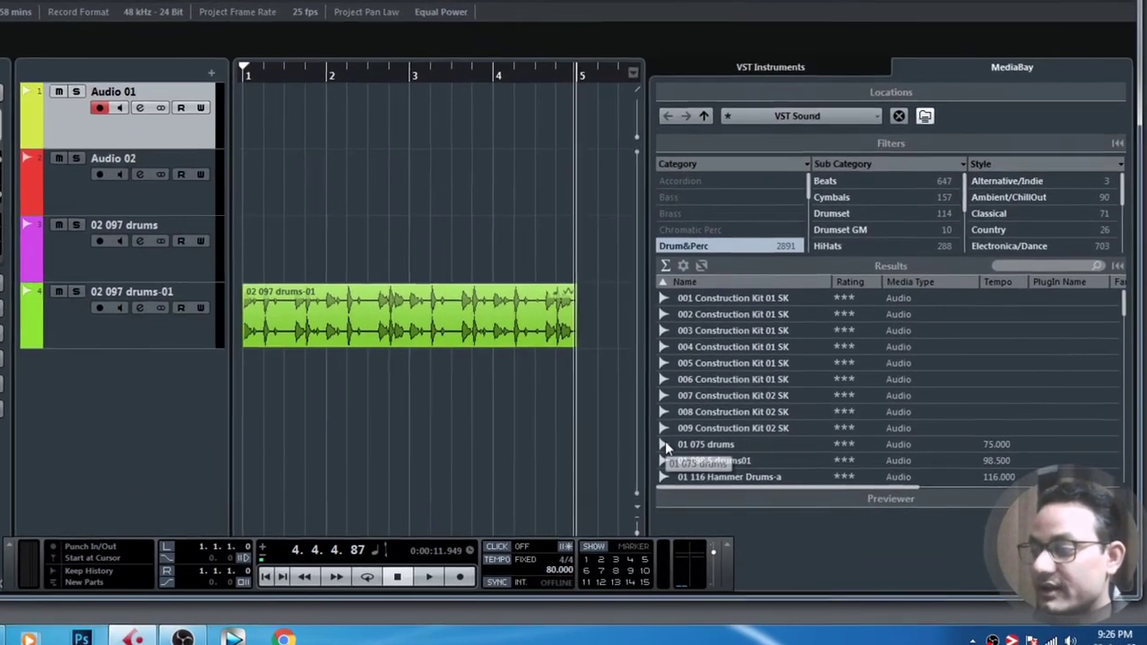
pyautogui.click(651, 441)
pyautogui.scroll(-2, 691, 412)
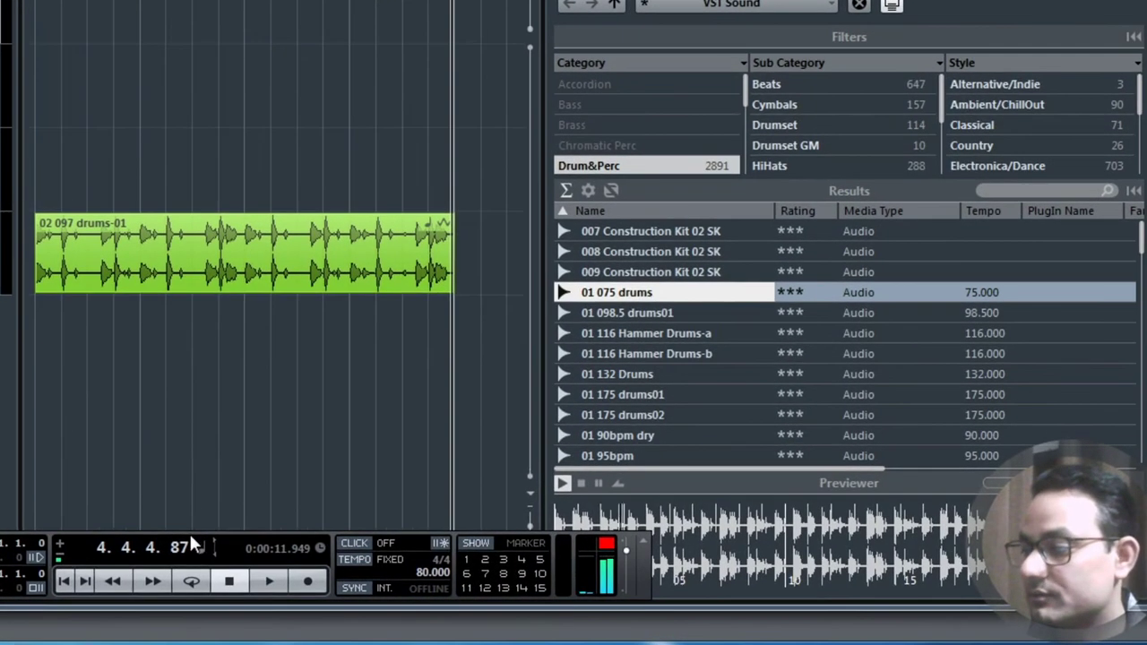
pyautogui.moveTo(188, 532); pyautogui.dragTo(39, 519)
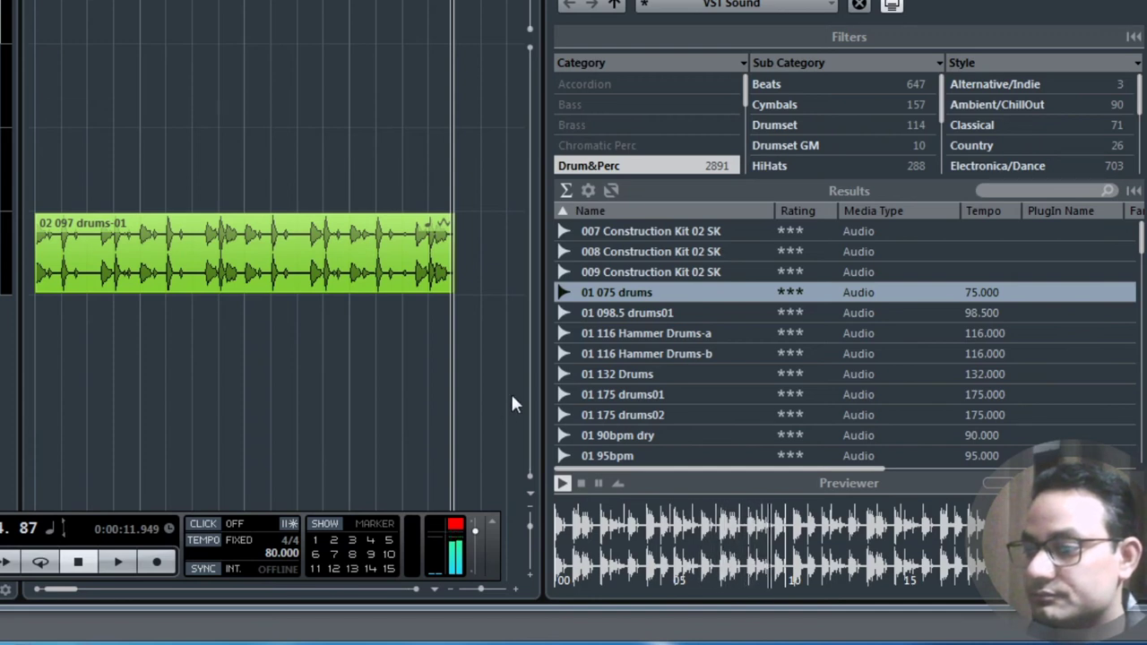
pyautogui.click(581, 297)
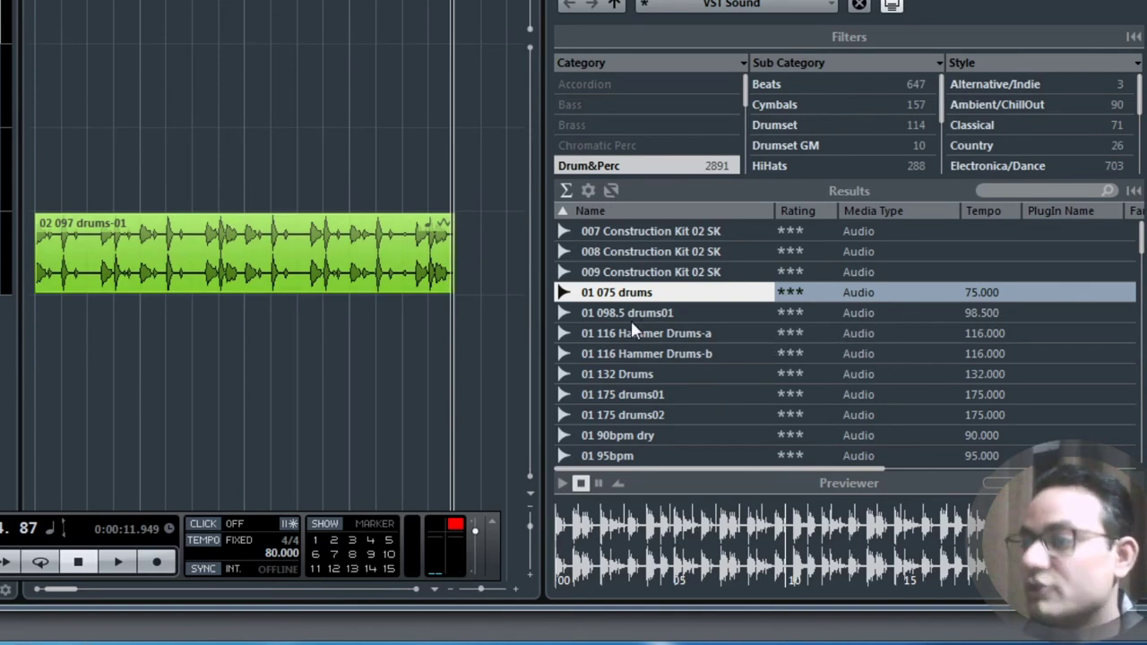
# Step: Insert the 01 075 drums loop on a new track at bar 1 and return the project cursor to the start
pyautogui.click(564, 294)
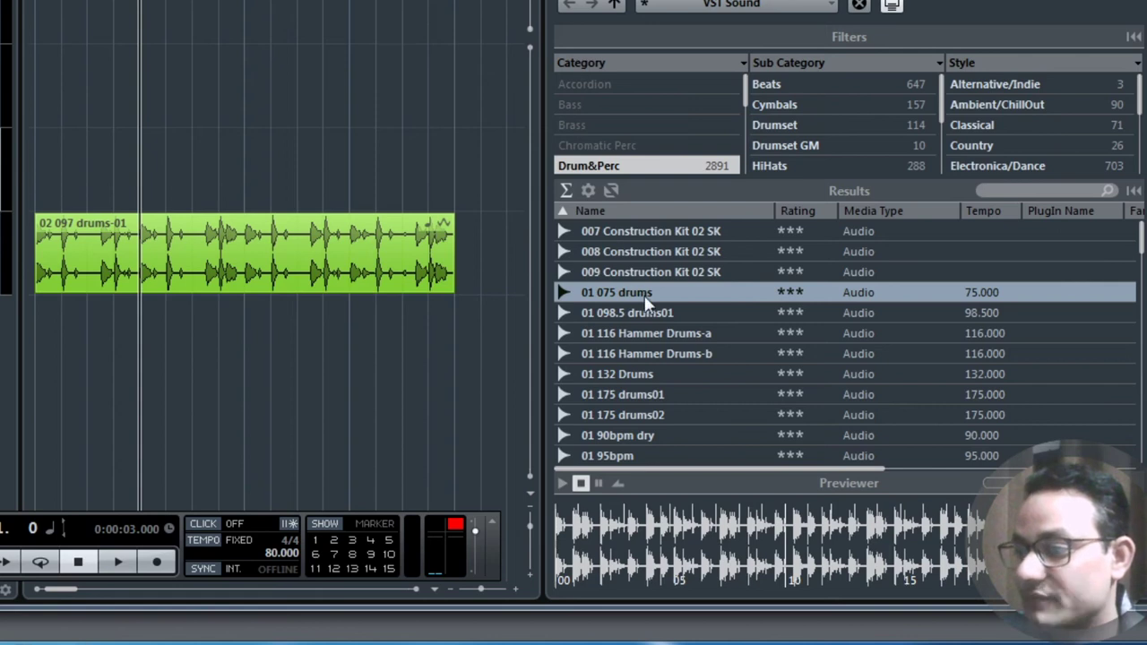
pyautogui.doubleClick(566, 294)
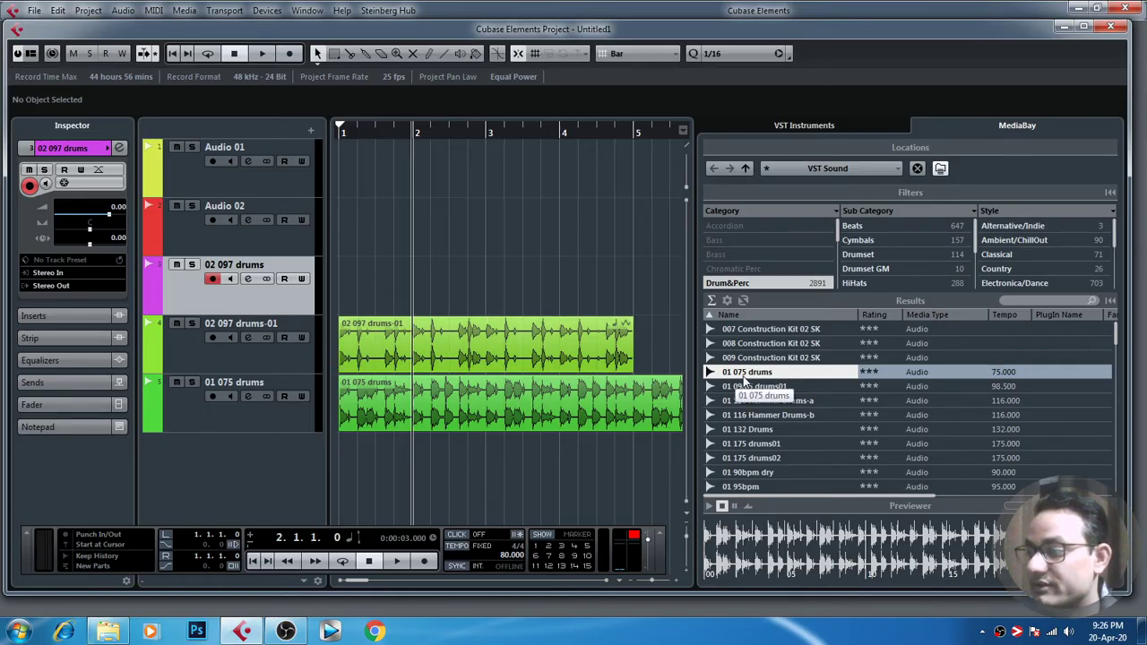
pyautogui.moveTo(433, 135); pyautogui.dragTo(380, 134)
pyautogui.click(340, 133)
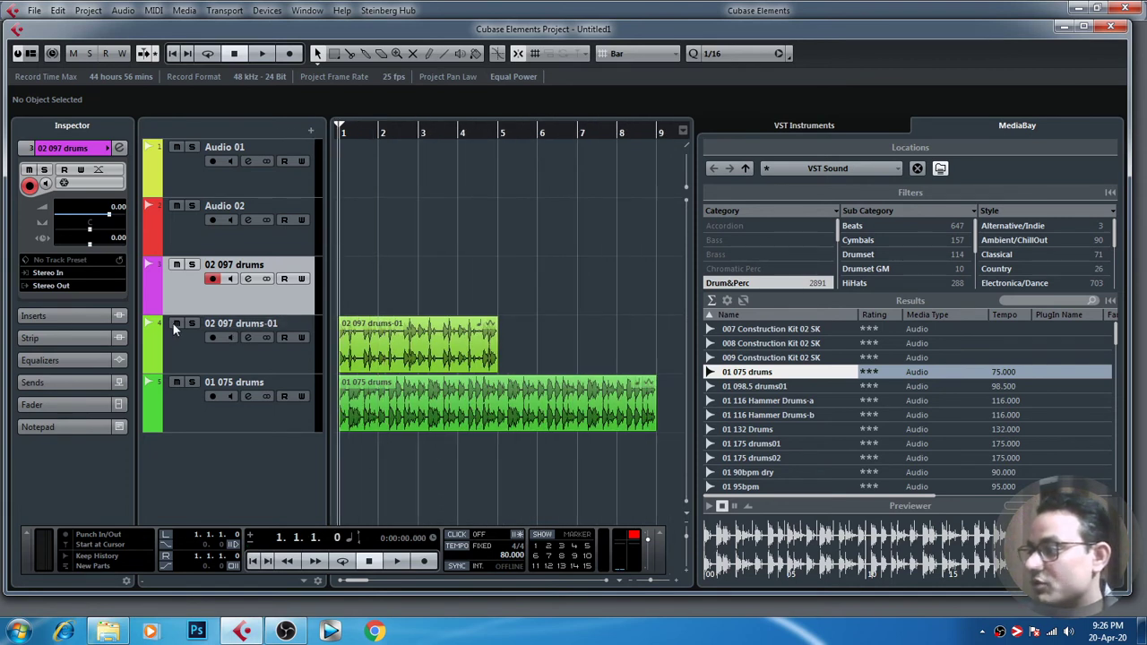
# Step: With the 02 097 drums-01 track muted, play the 01 075 drums event and reset the clipping indicator
pyautogui.click(444, 420)
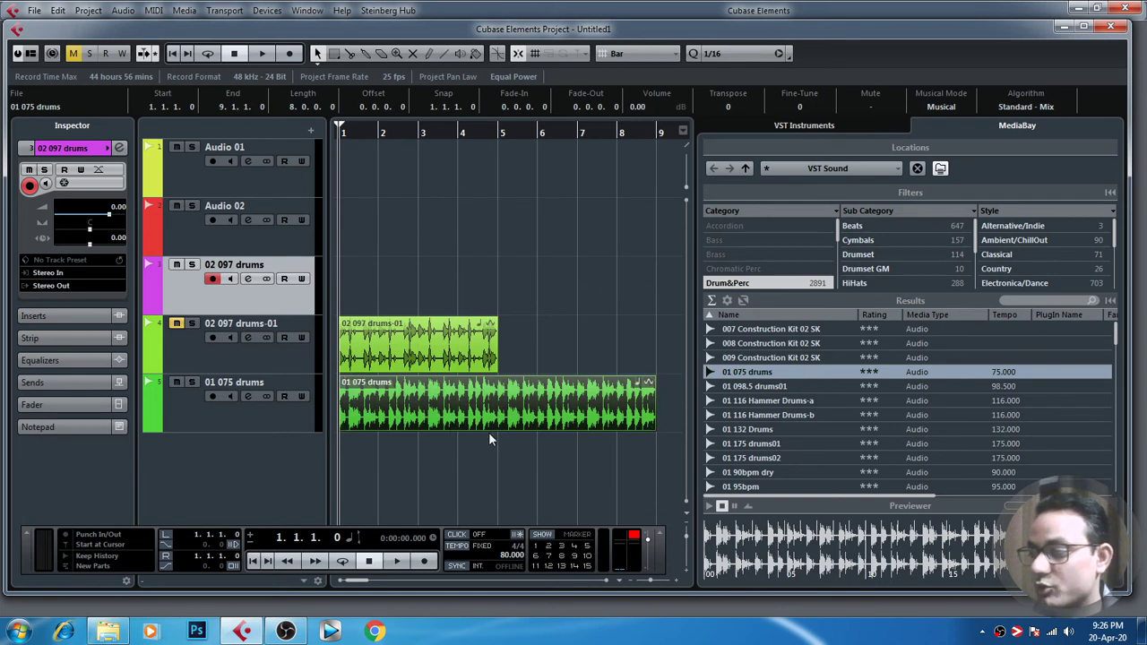
pyautogui.press('space')
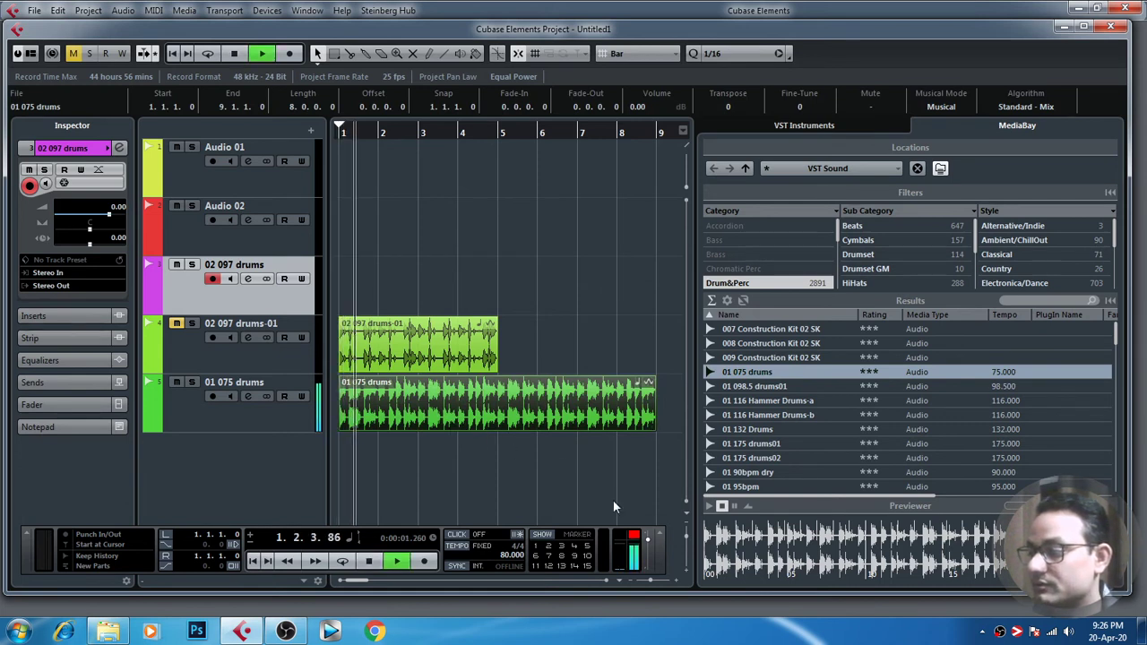
pyautogui.click(634, 536)
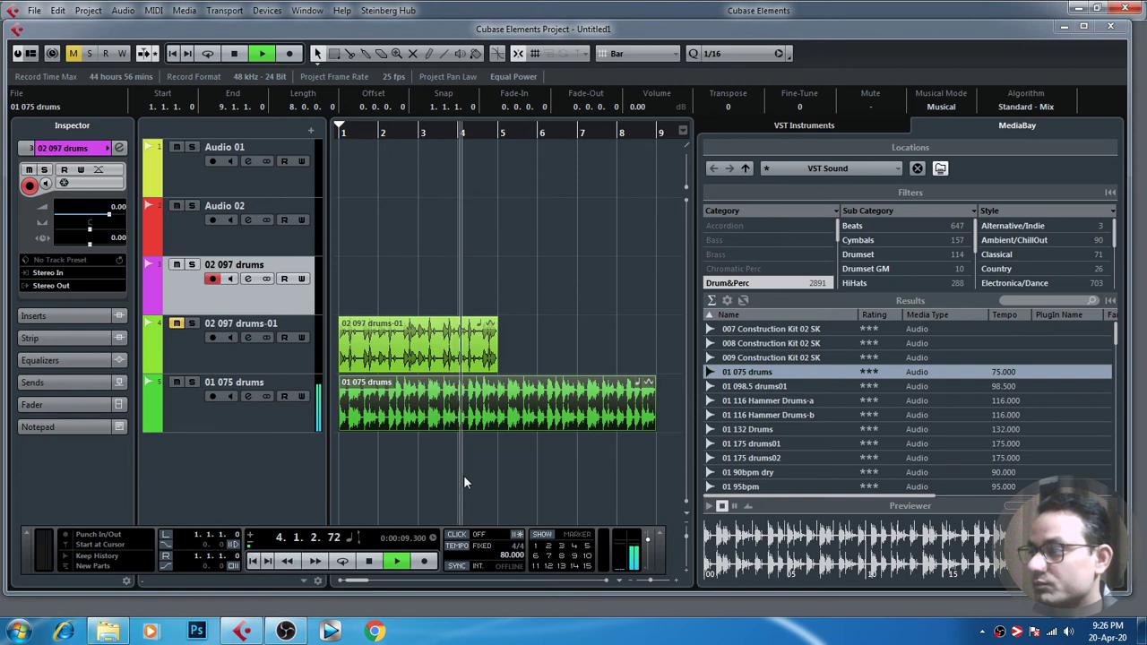
pyautogui.press('space')
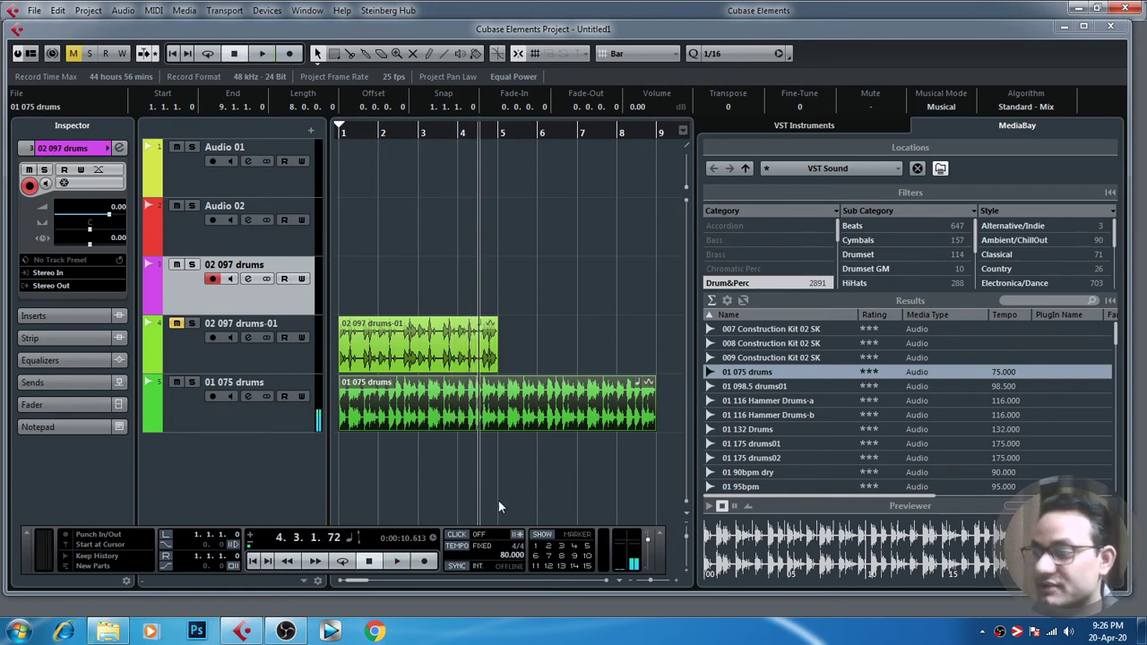
# Step: Place another copy of the 01 075 drums loop from MediaBay on the Audio 01 track at bar 5
pyautogui.click(267, 429)
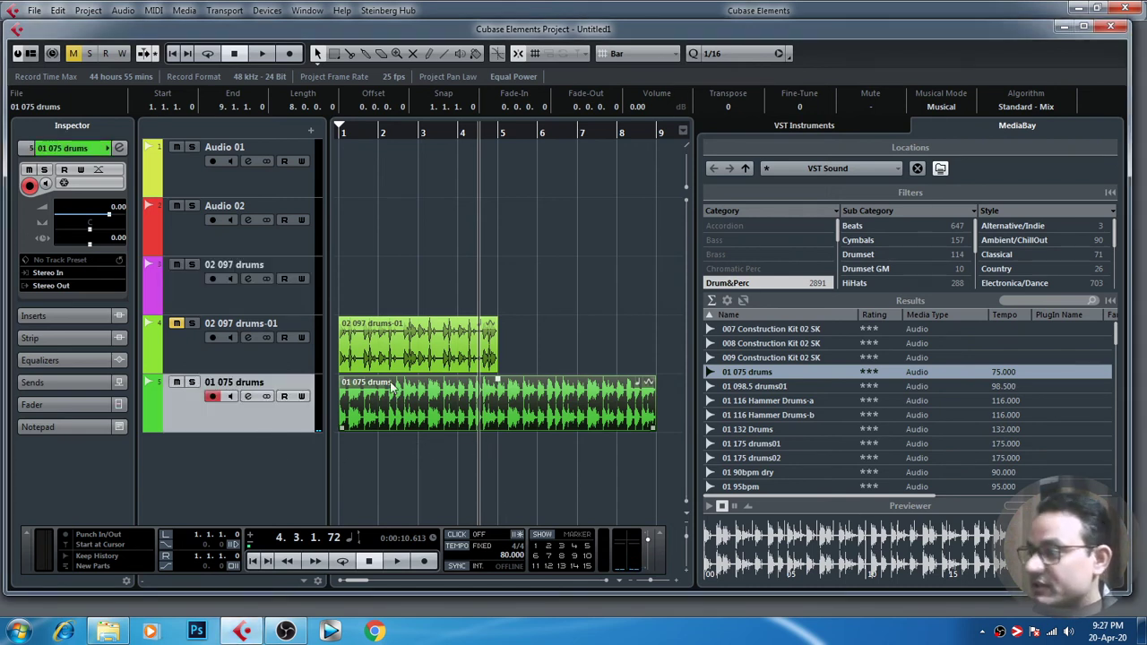
pyautogui.click(265, 301)
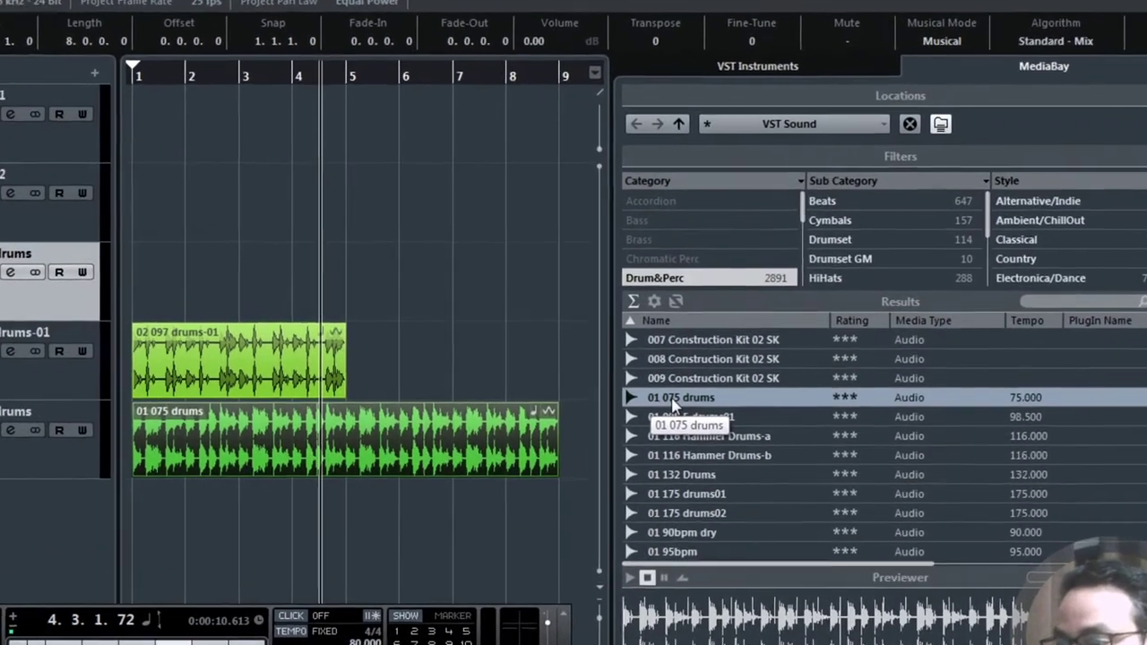
pyautogui.moveTo(692, 395); pyautogui.dragTo(453, 291)
pyautogui.moveTo(330, 291); pyautogui.dragTo(238, 103)
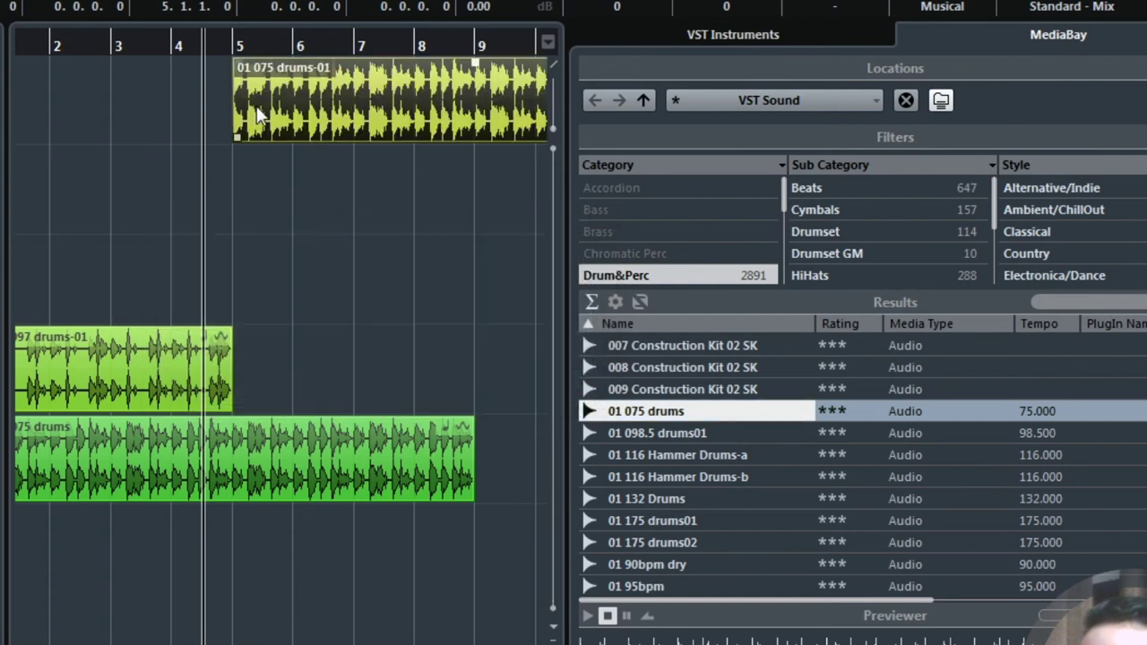
# Step: Move the project cursor to bar 5 and bring up the project insertion options for 02 097 drums in MediaBay
pyautogui.click(234, 43)
pyautogui.press('g')
pyautogui.press('g')
pyautogui.press('g')
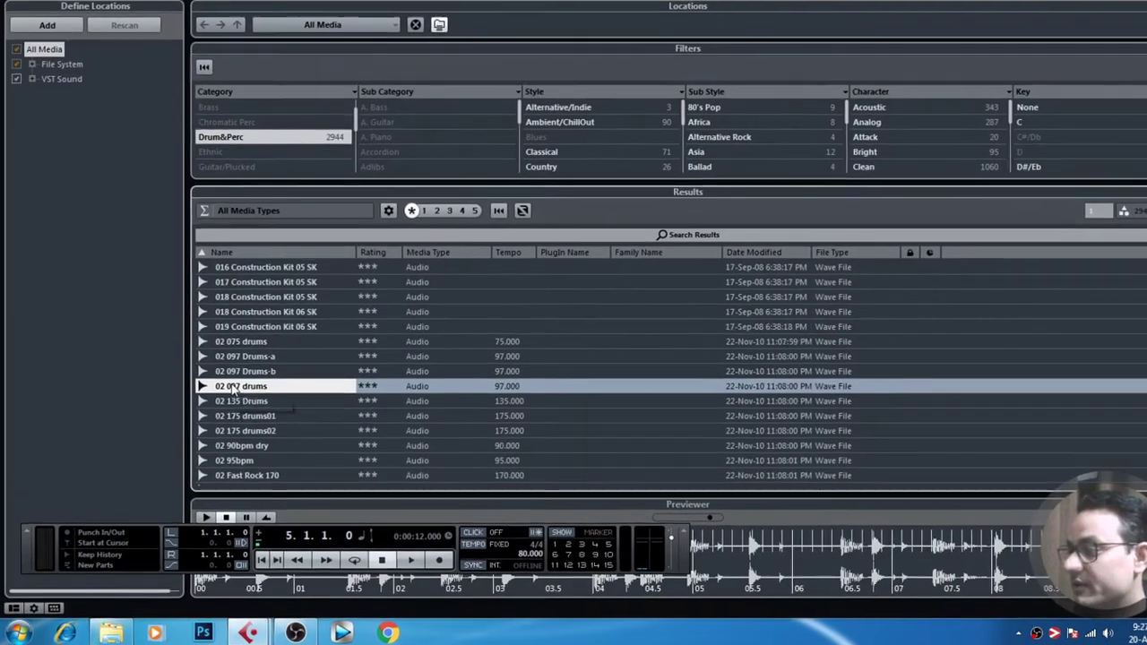
pyautogui.rightClick(232, 388)
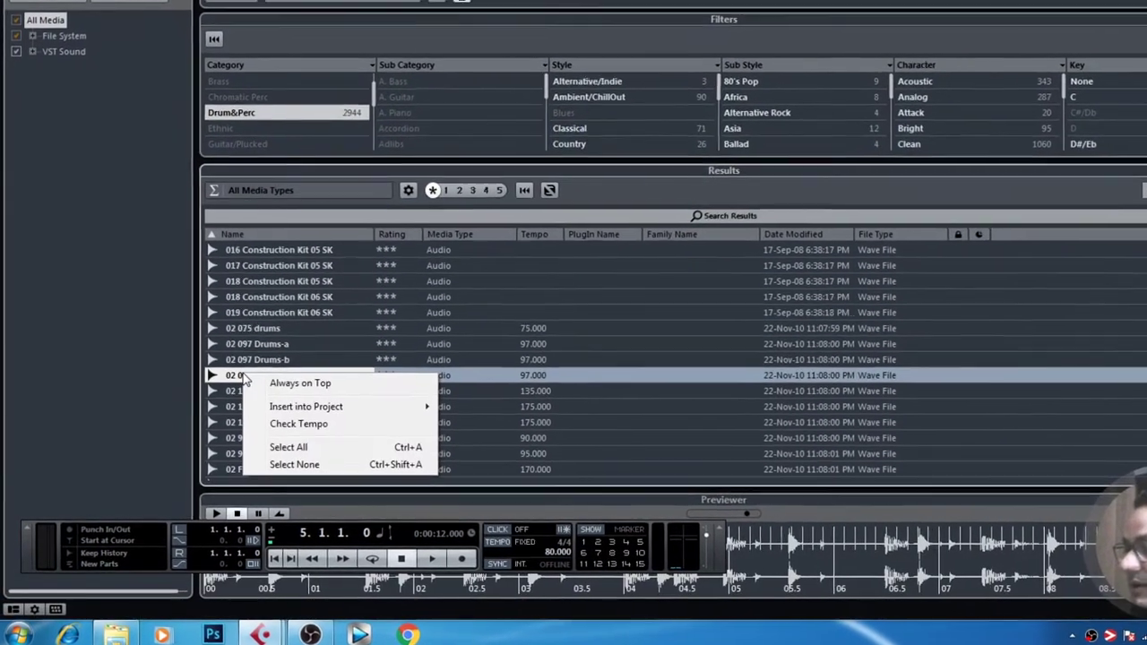
pyautogui.moveTo(371, 422)
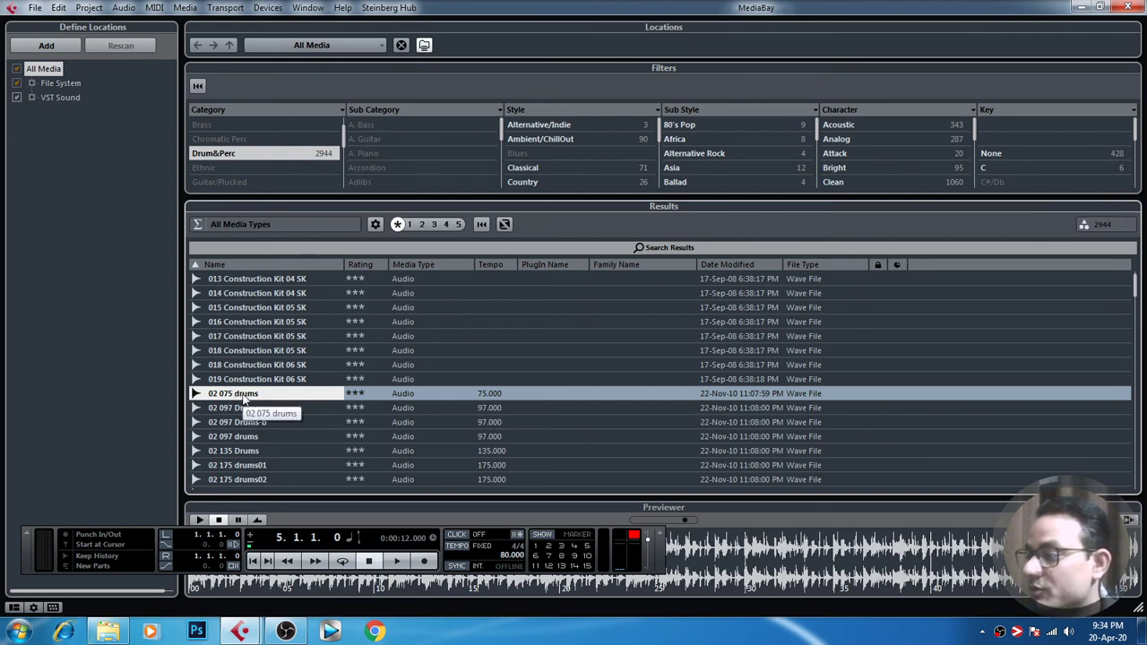
# Step: Insert the 02 075 drums loop from MediaBay on the Audio 02 track at the project cursor
pyautogui.rightClick(244, 397)
pyautogui.moveTo(365, 427)
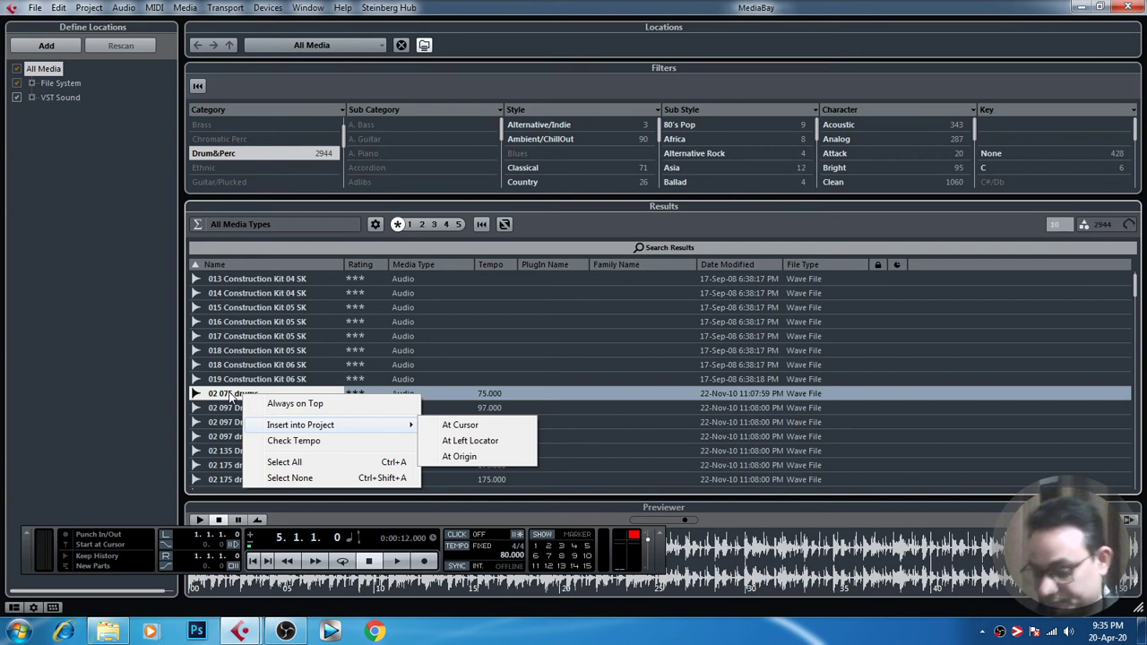
pyautogui.click(663, 310)
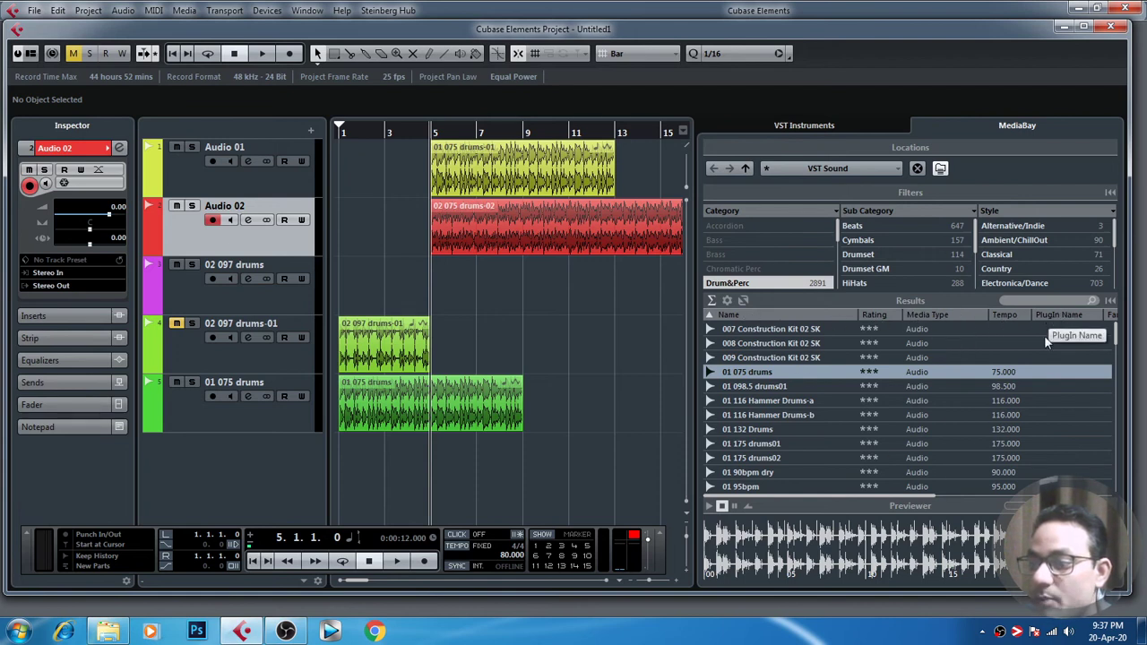
# Step: Review the Media, Musical and PlugIn result column options and examine the columns across the MediaBay results list
pyautogui.moveTo(879, 496); pyautogui.dragTo(854, 486)
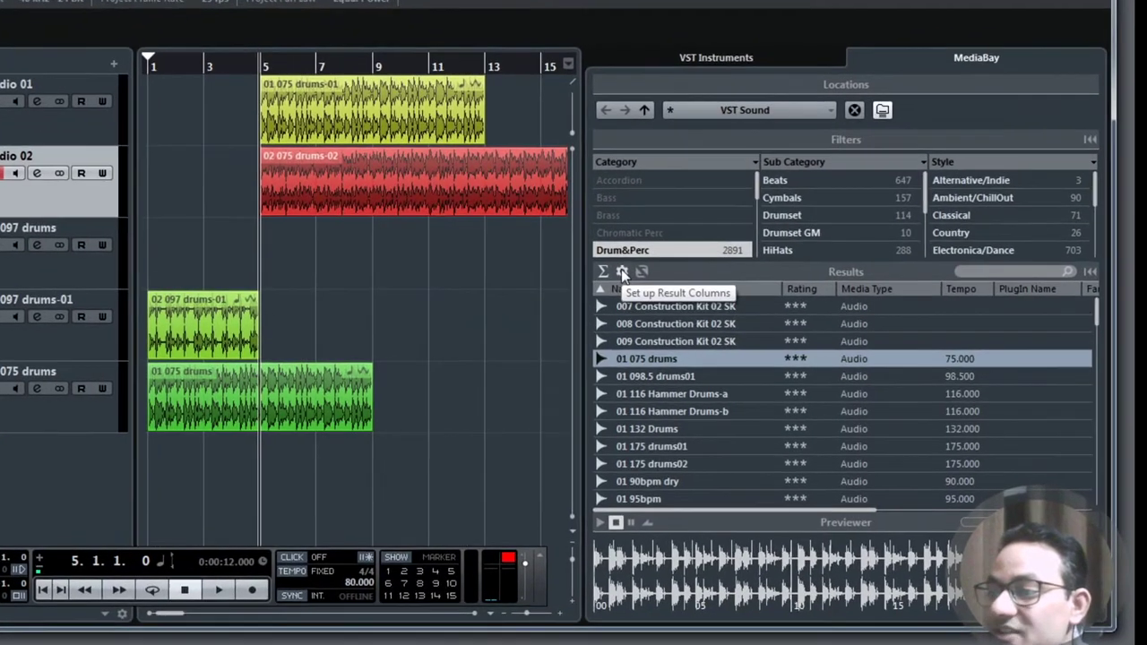
pyautogui.click(622, 272)
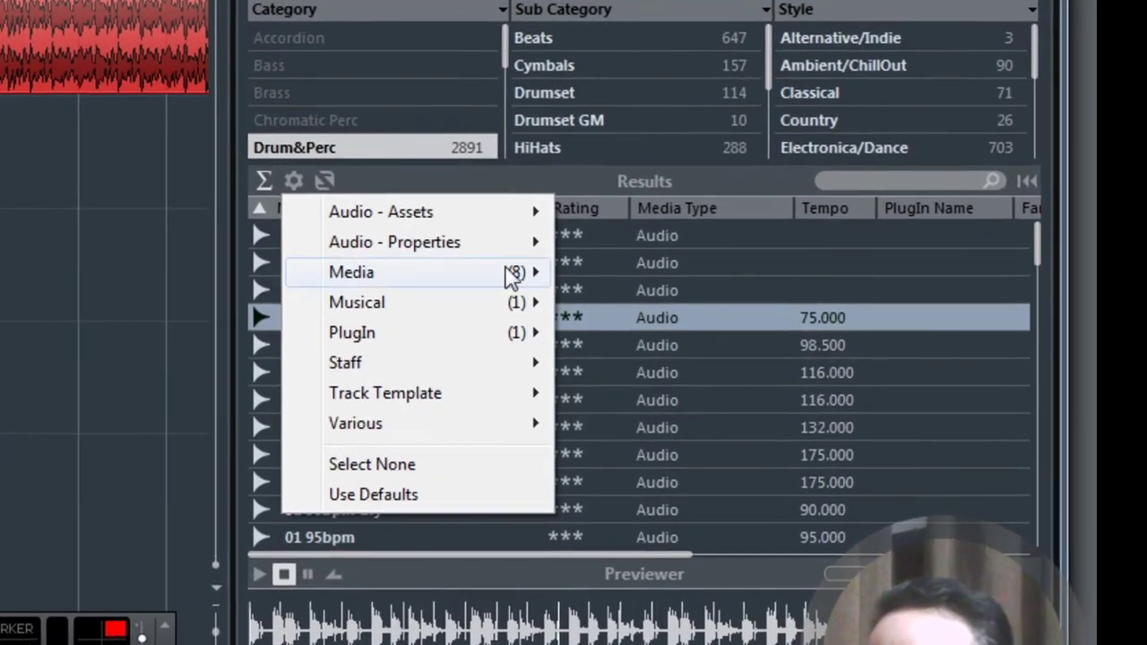
pyautogui.moveTo(428, 276)
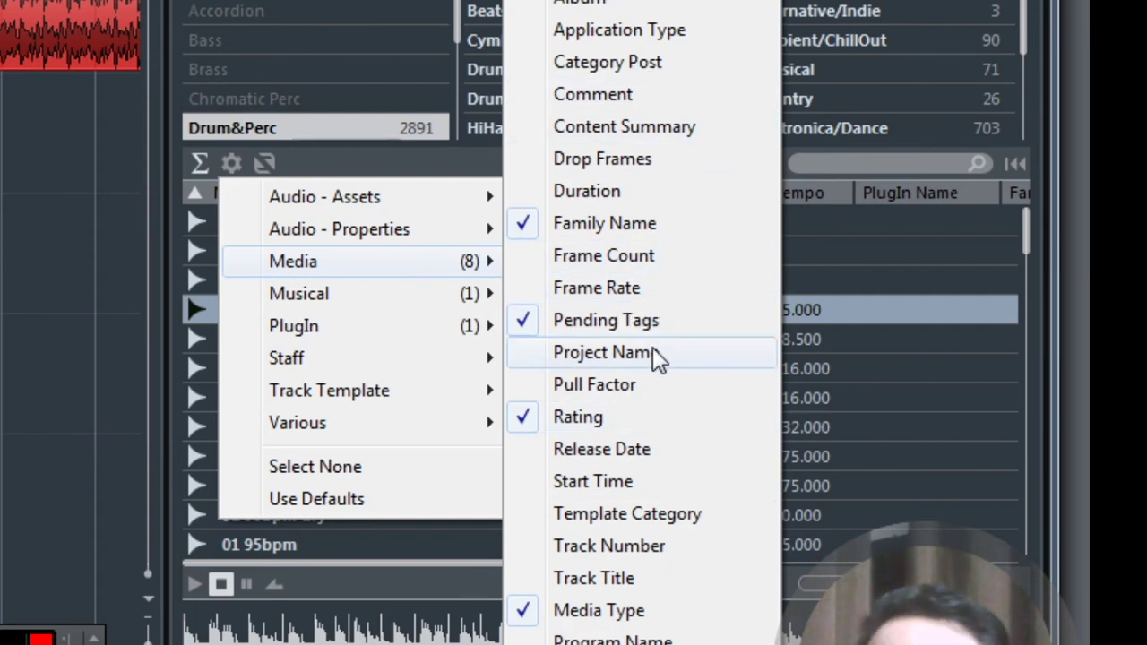
pyautogui.moveTo(395, 296)
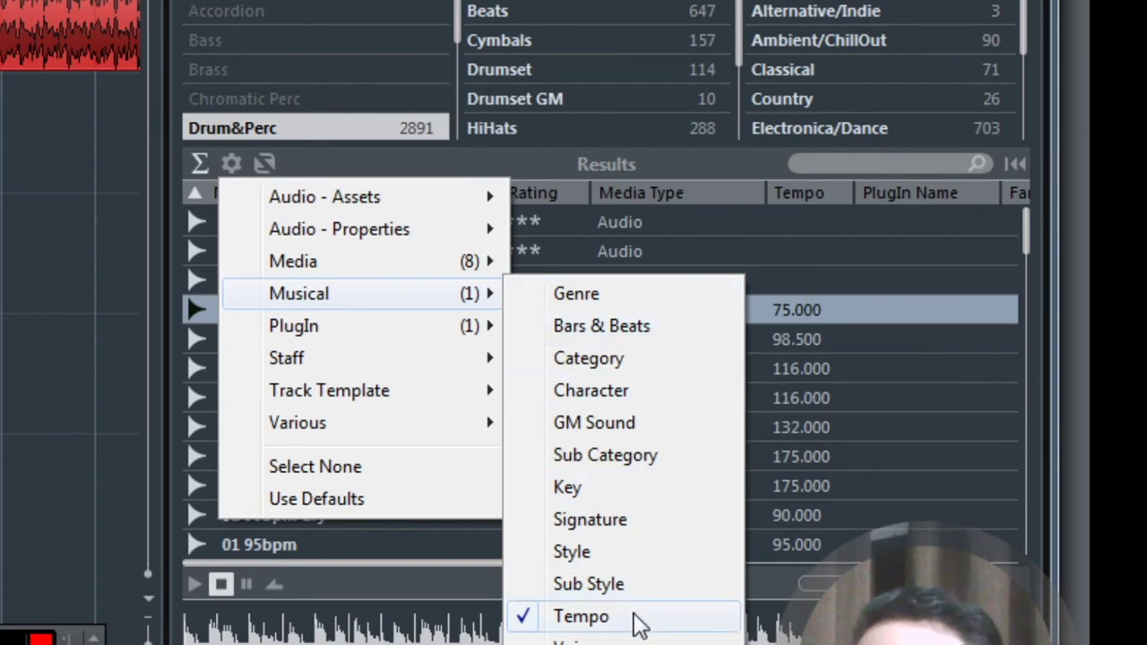
pyautogui.moveTo(402, 326)
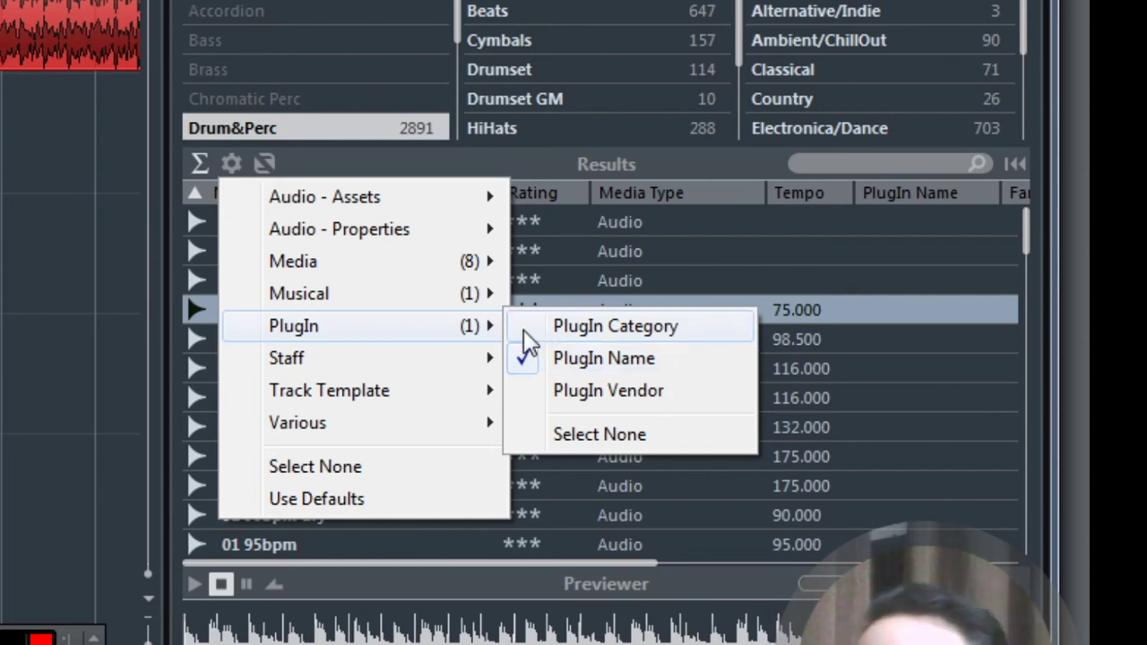
pyautogui.moveTo(346, 296)
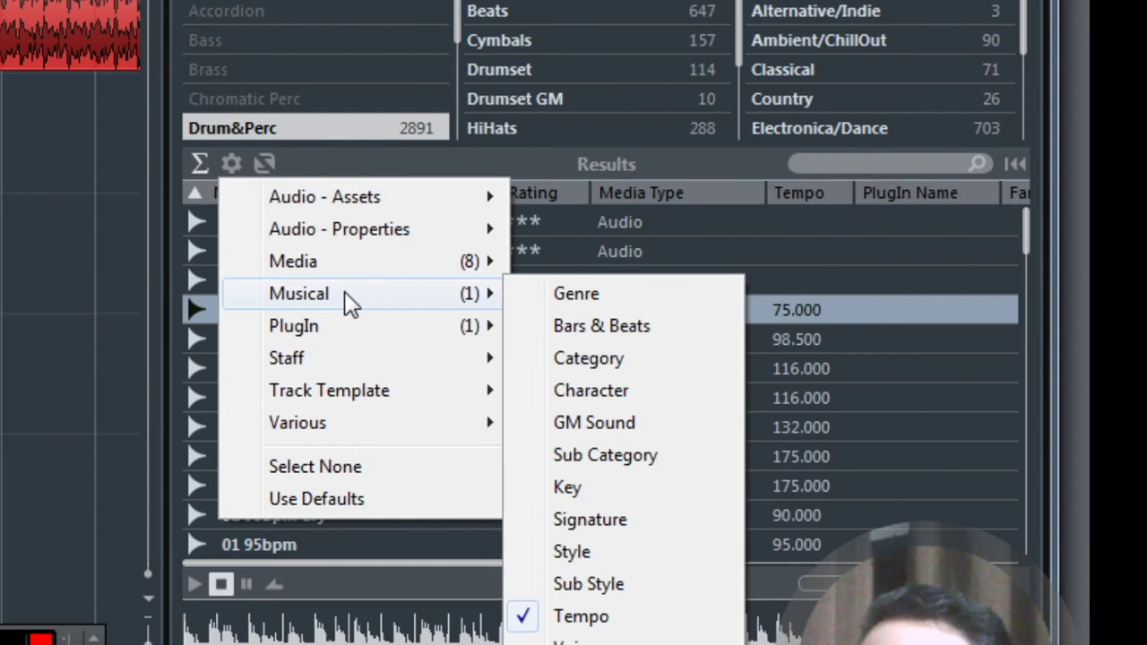
pyautogui.moveTo(392, 268)
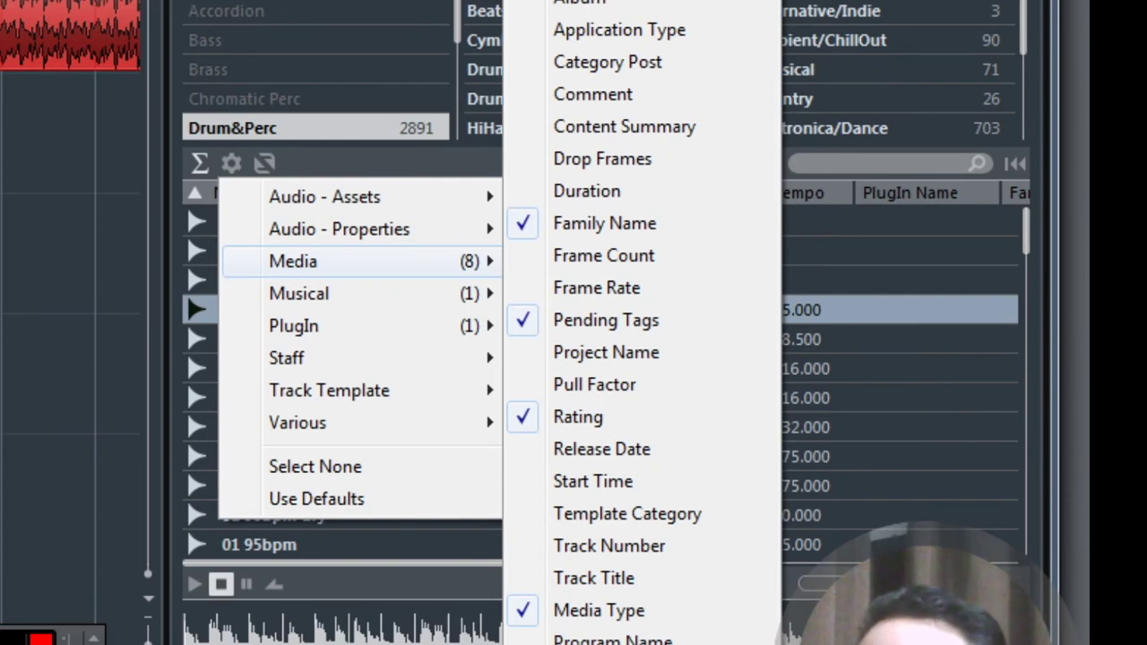
pyautogui.press('Escape')
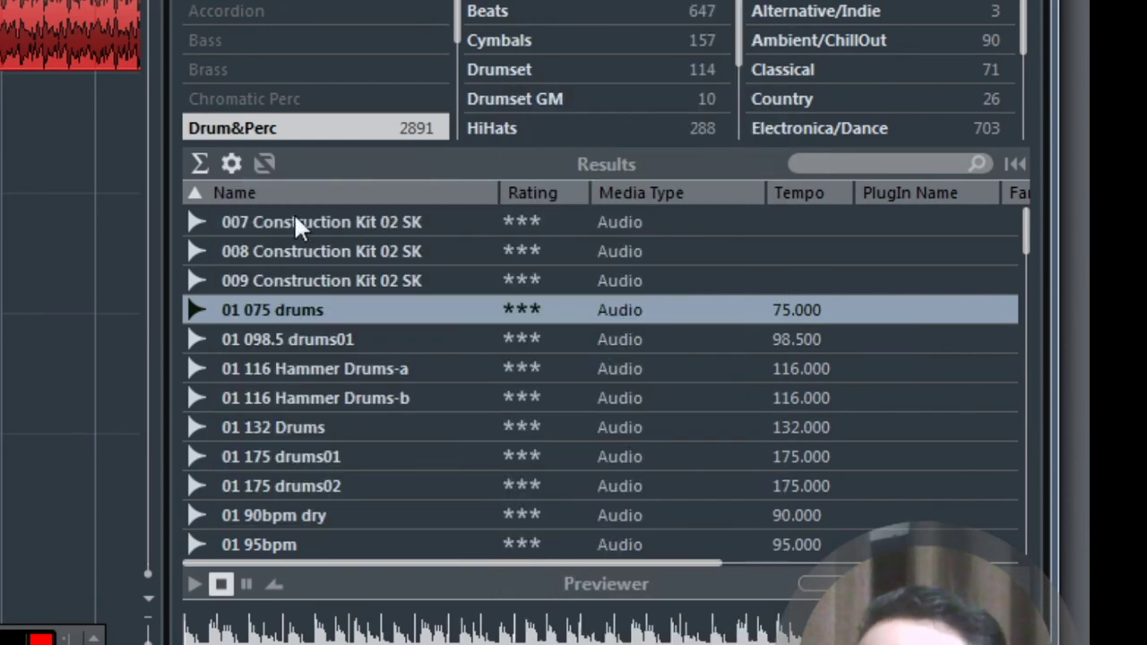
pyautogui.moveTo(694, 563); pyautogui.dragTo(1001, 563)
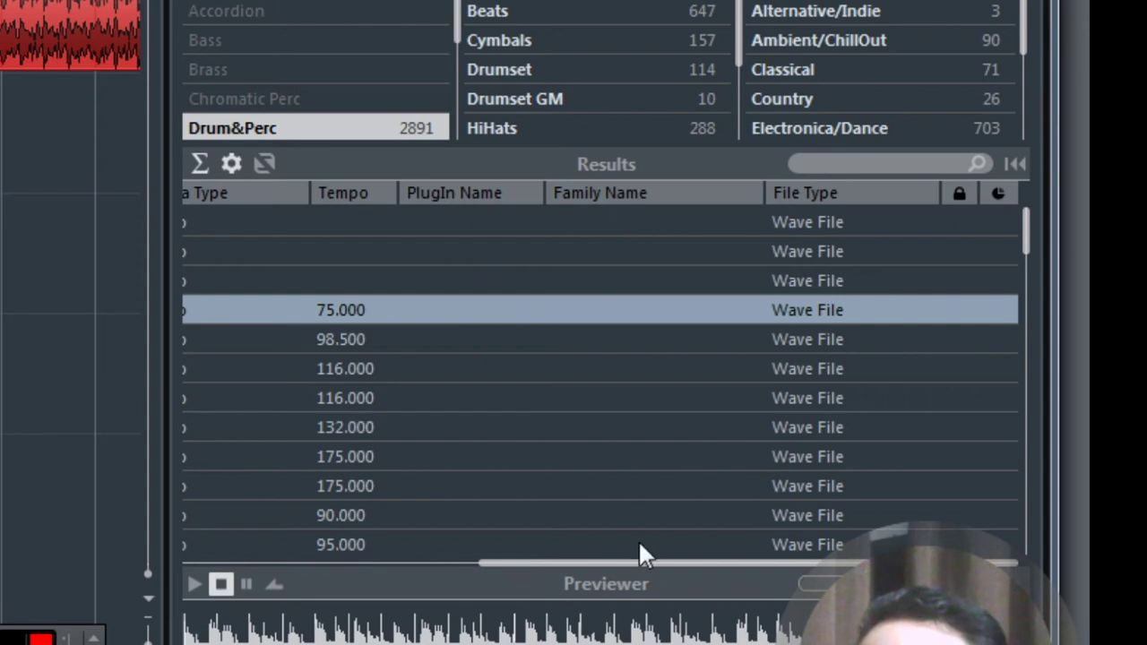
pyautogui.moveTo(641, 562); pyautogui.dragTo(316, 556)
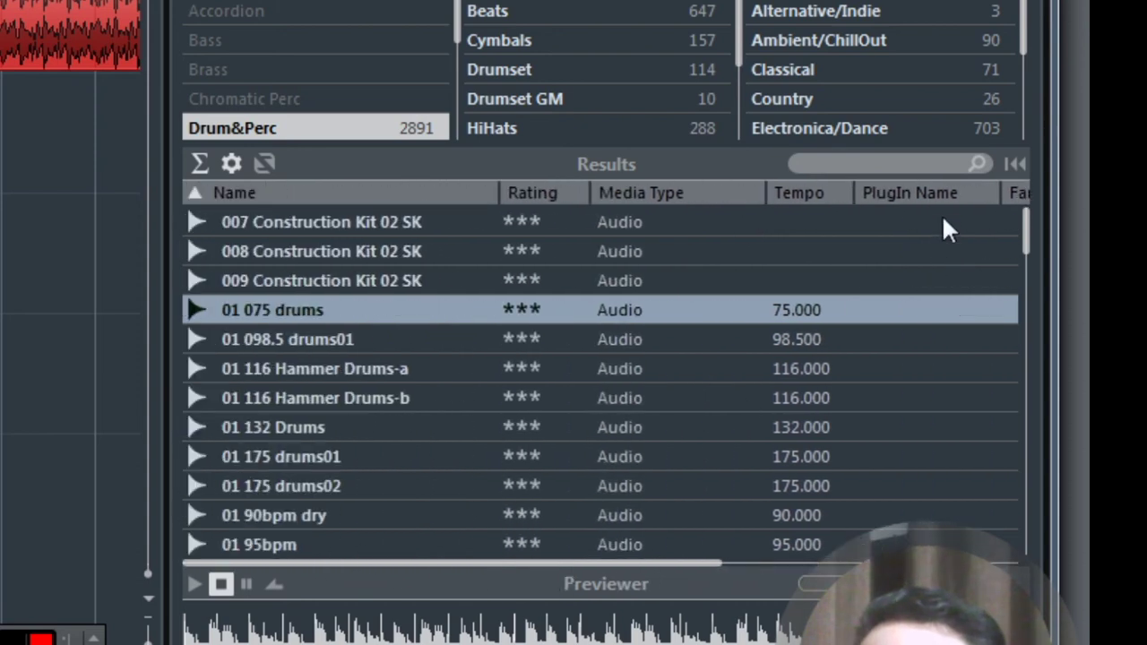
# Step: Remove the PlugIn Name and Family Name columns from the MediaBay results list
pyautogui.click(230, 165)
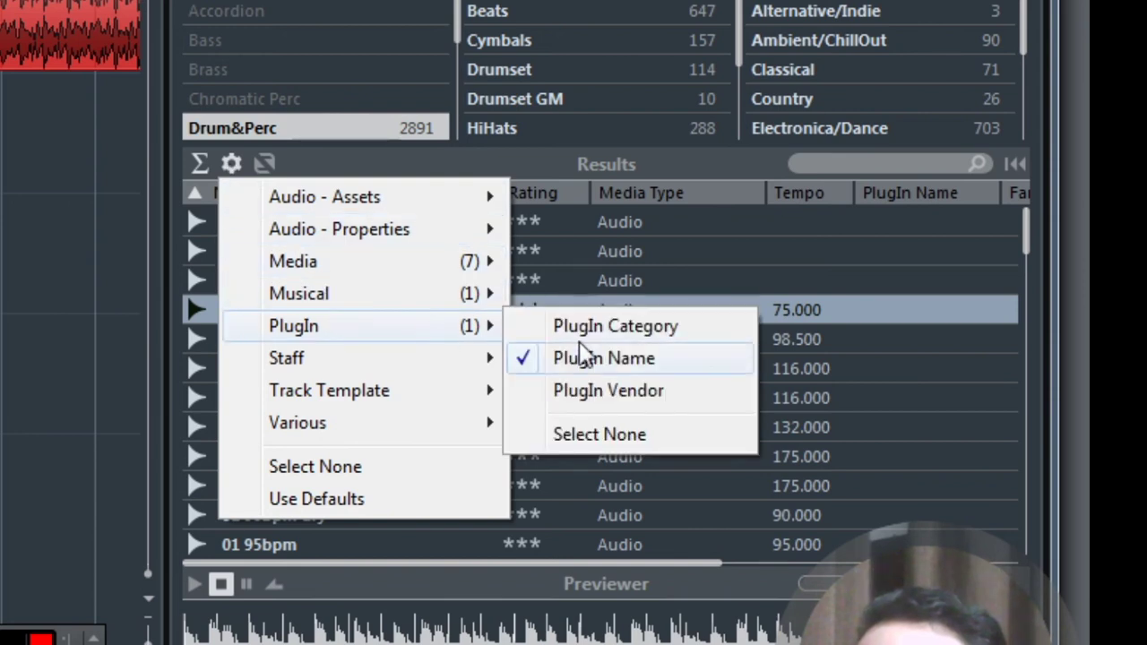
pyautogui.click(710, 364)
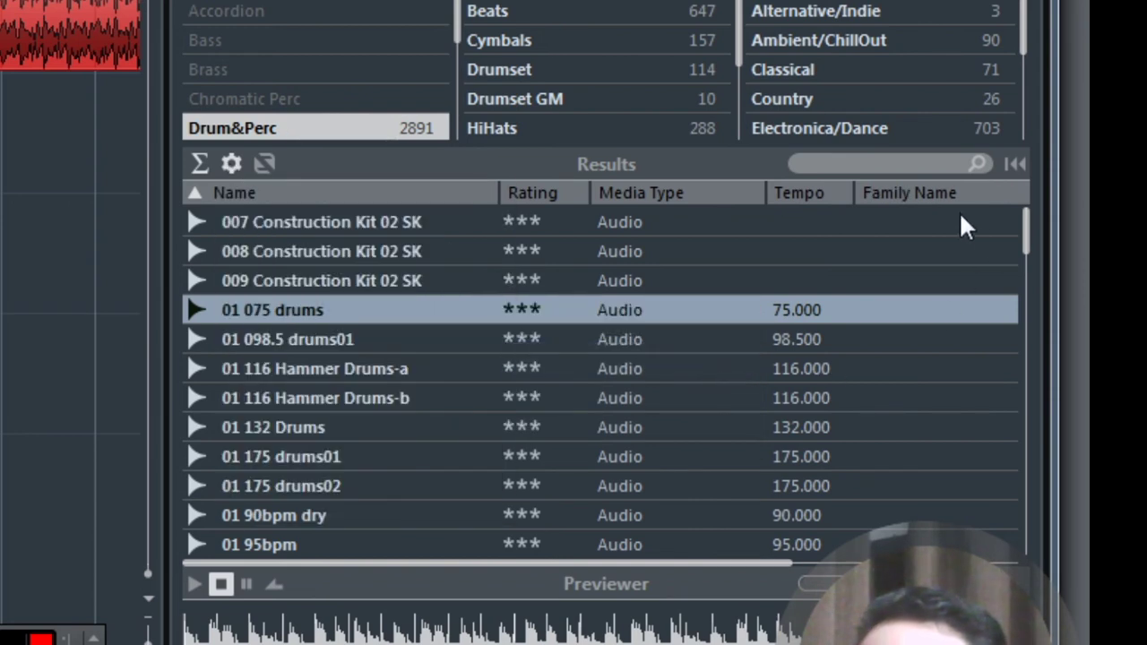
pyautogui.click(238, 161)
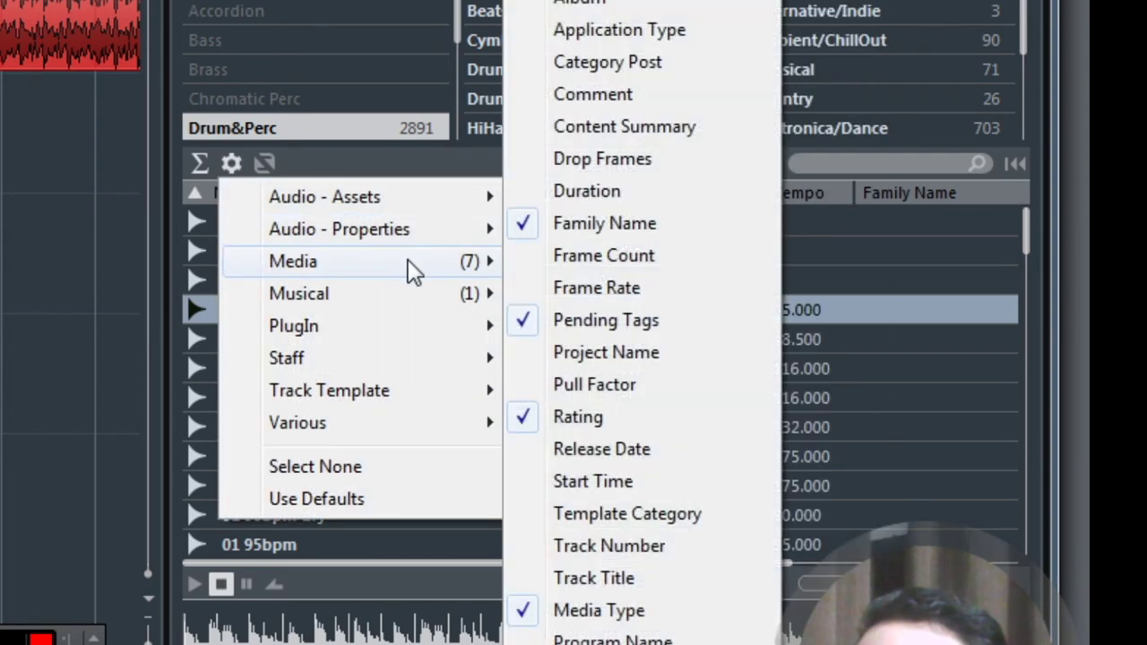
pyautogui.click(668, 224)
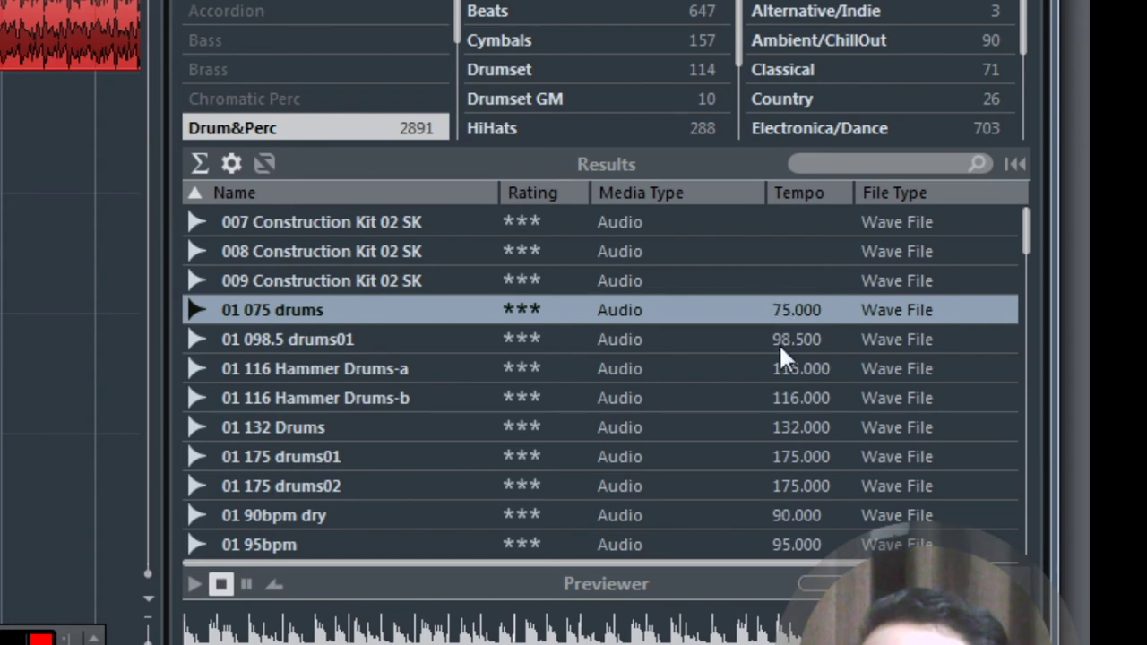
pyautogui.moveTo(705, 562); pyautogui.dragTo(531, 563)
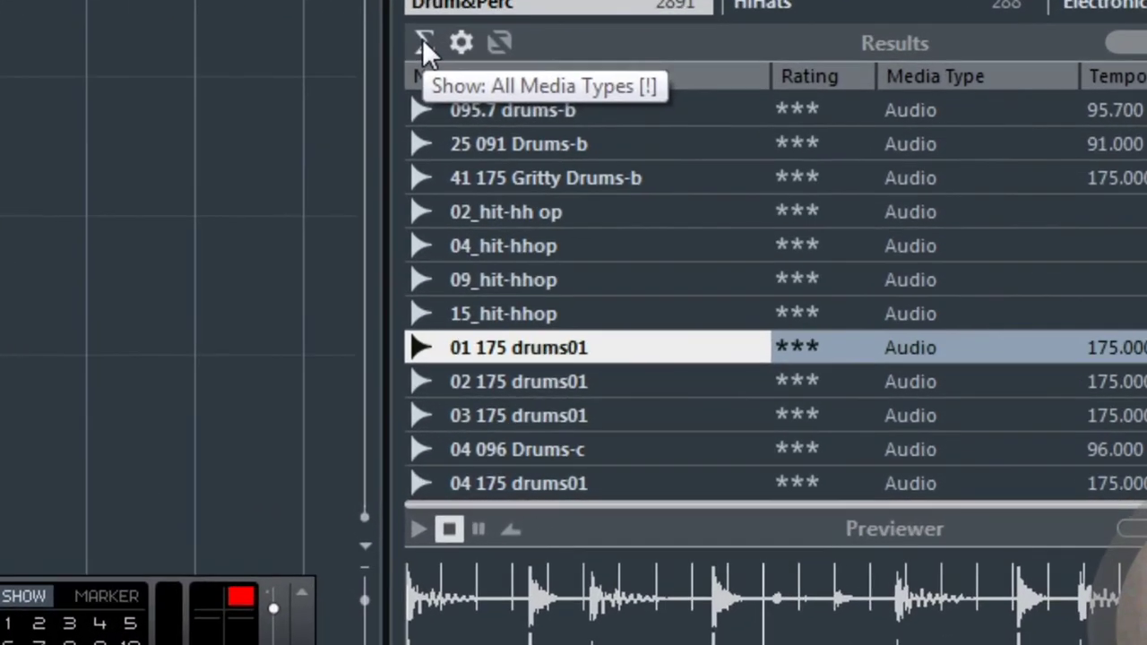
# Step: Review the media type choices for the results list, keeping All Media Types selected
pyautogui.click(425, 44)
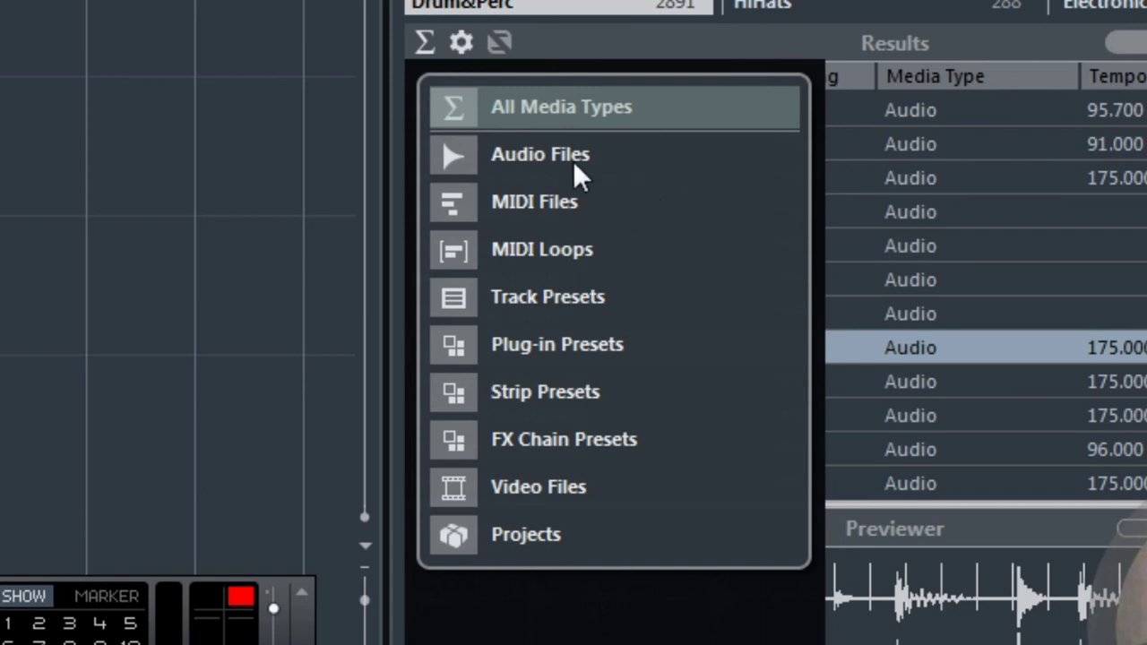
pyautogui.click(573, 113)
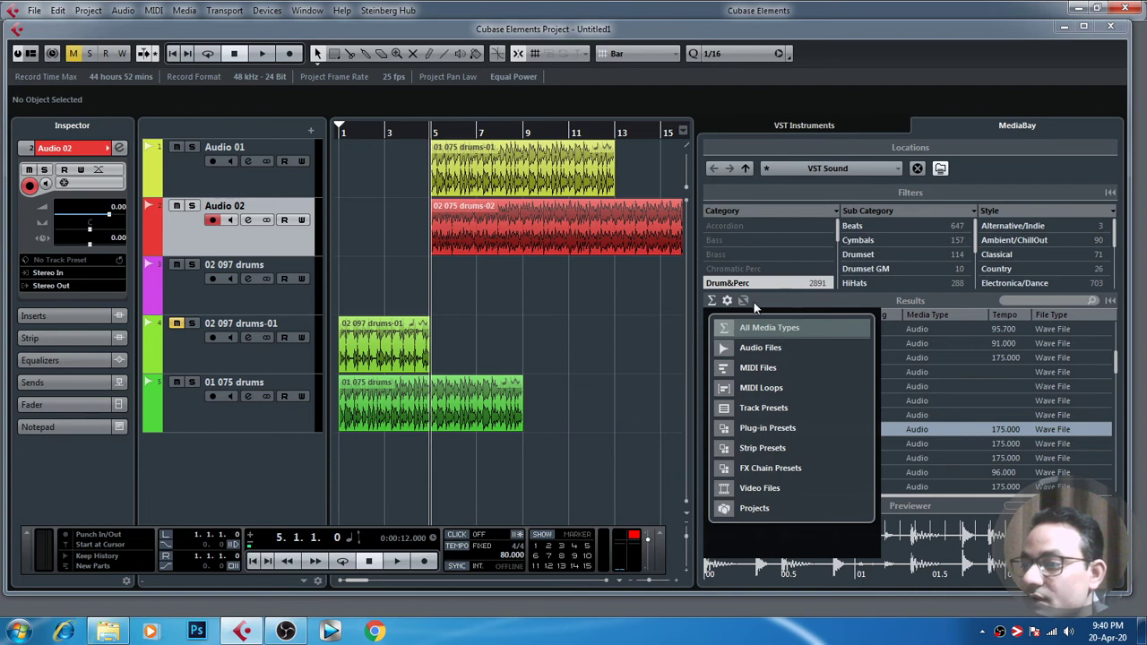
pyautogui.click(527, 41)
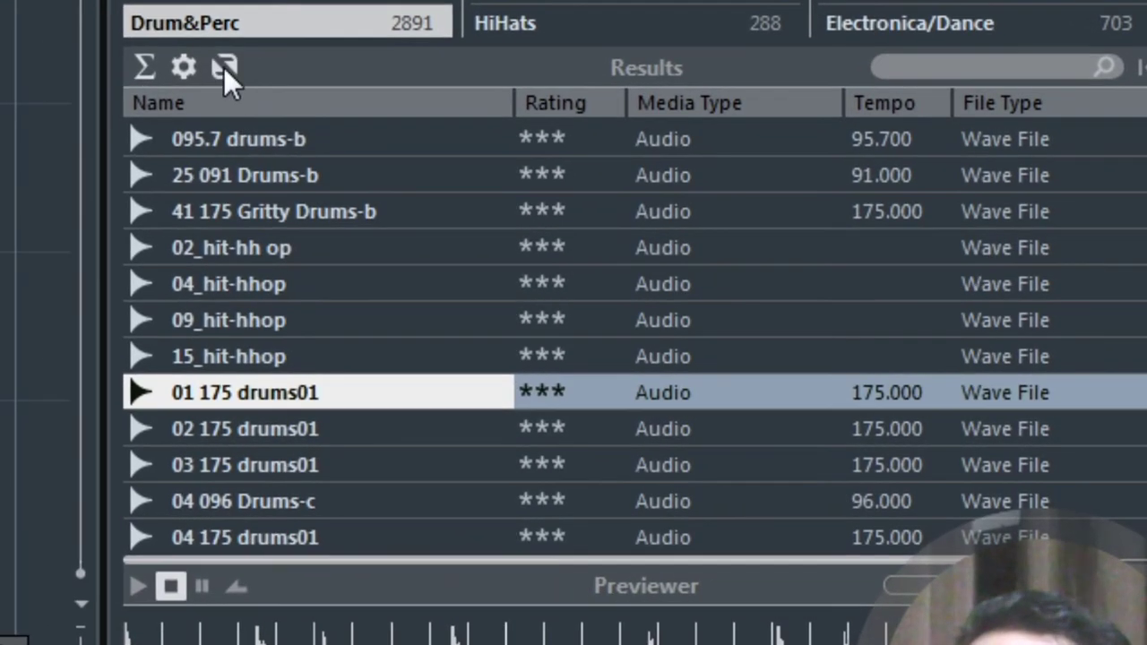
# Step: Shuffle the order of the Drum&Perc results in MediaBay several times
pyautogui.click(389, 141)
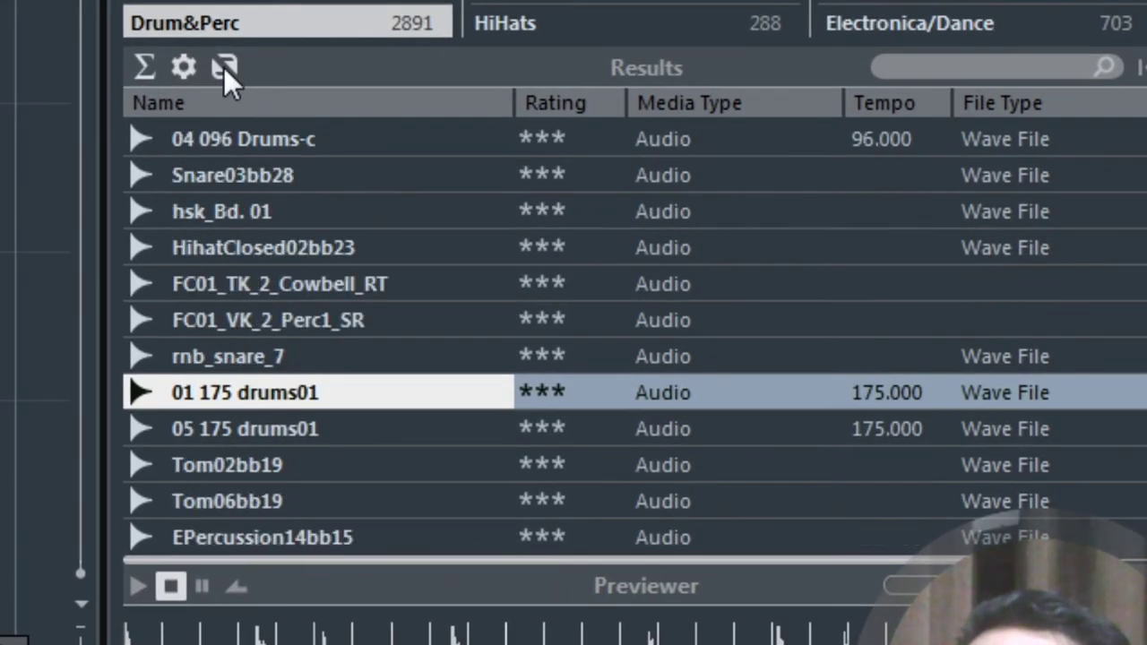
pyautogui.click(223, 67)
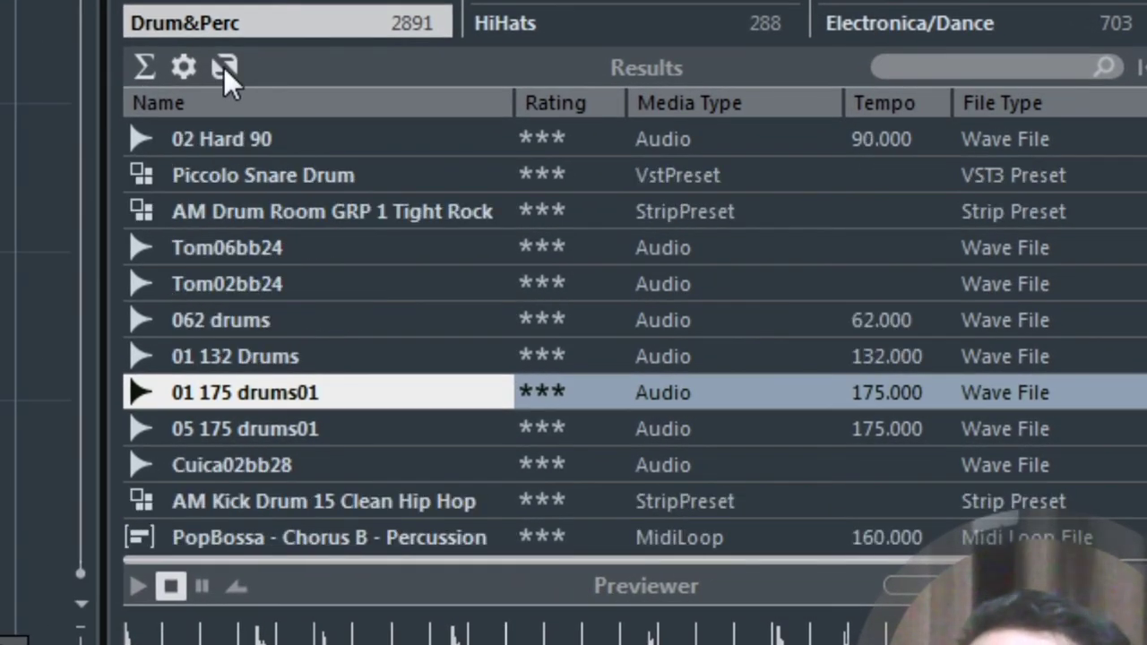
pyautogui.click(223, 67)
pyautogui.click(224, 66)
pyautogui.click(223, 66)
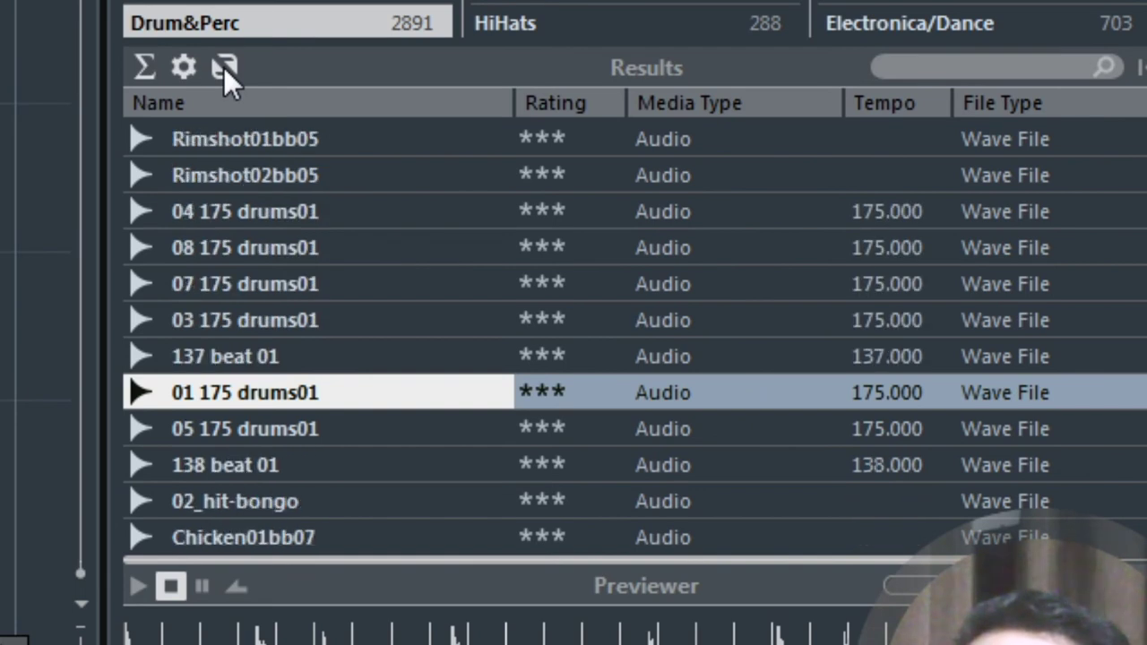
pyautogui.click(223, 66)
pyautogui.click(223, 67)
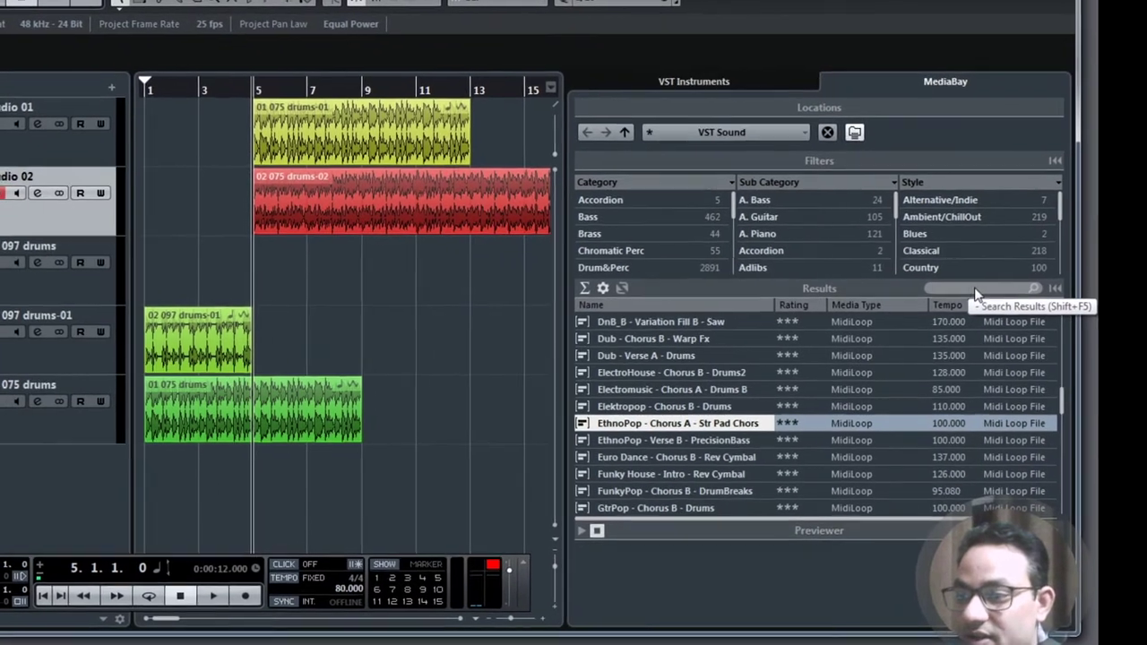
# Step: Search the MediaBay results for "bass" and look through the matching files
pyautogui.click(977, 288)
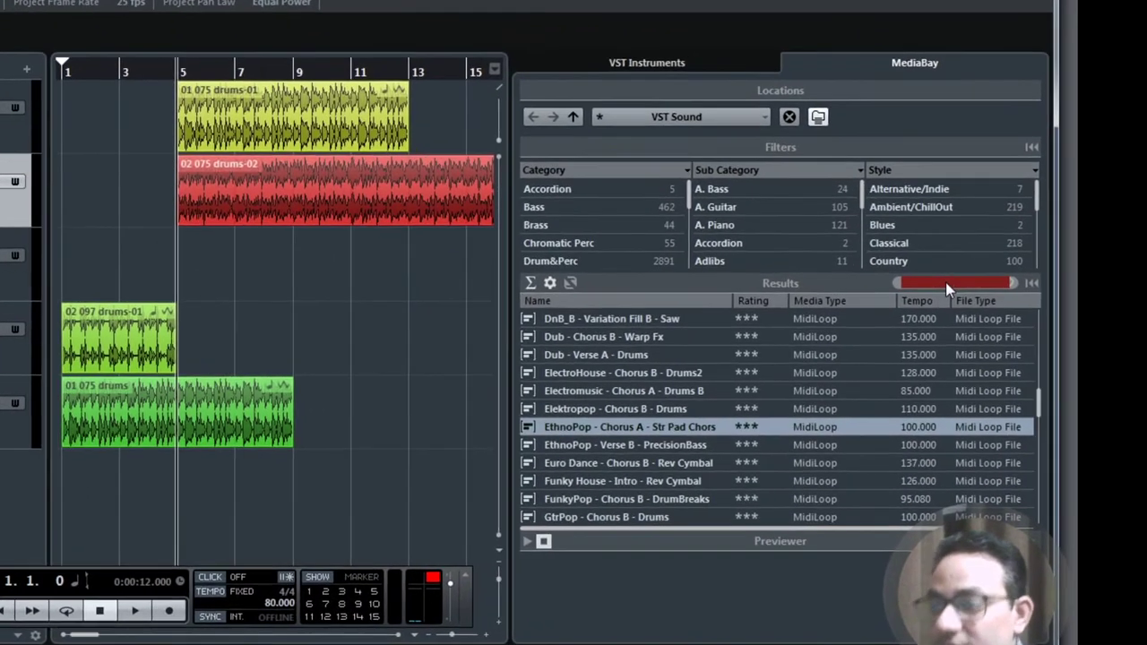
pyautogui.write('bass')
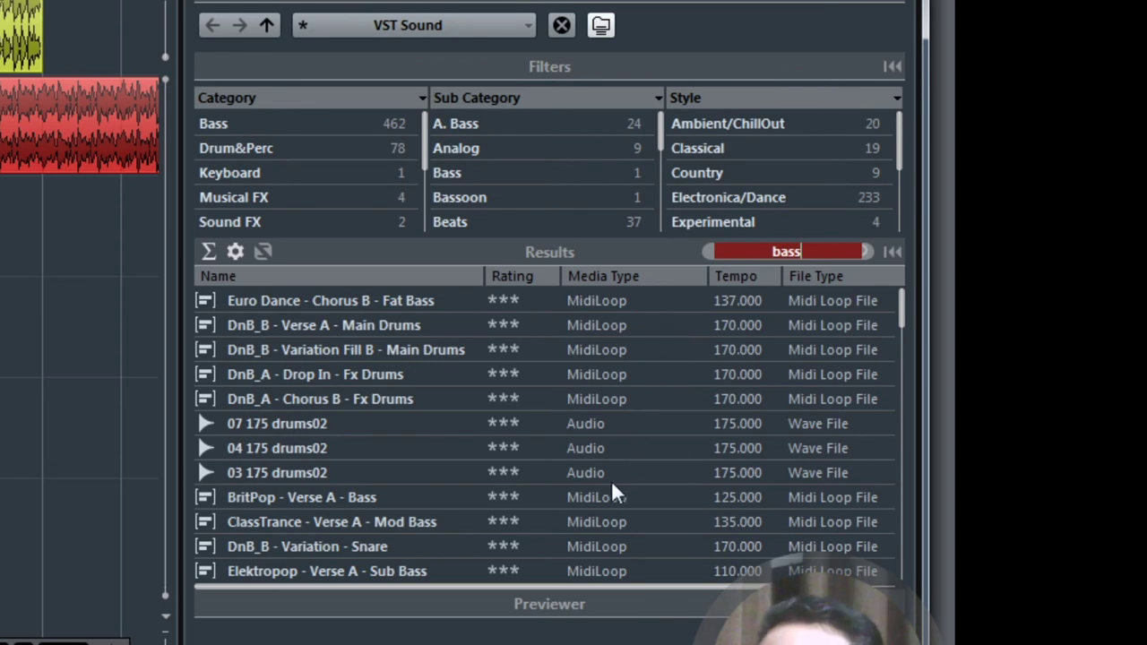
pyautogui.scroll(-7, 614, 488)
pyautogui.scroll(-8, 655, 522)
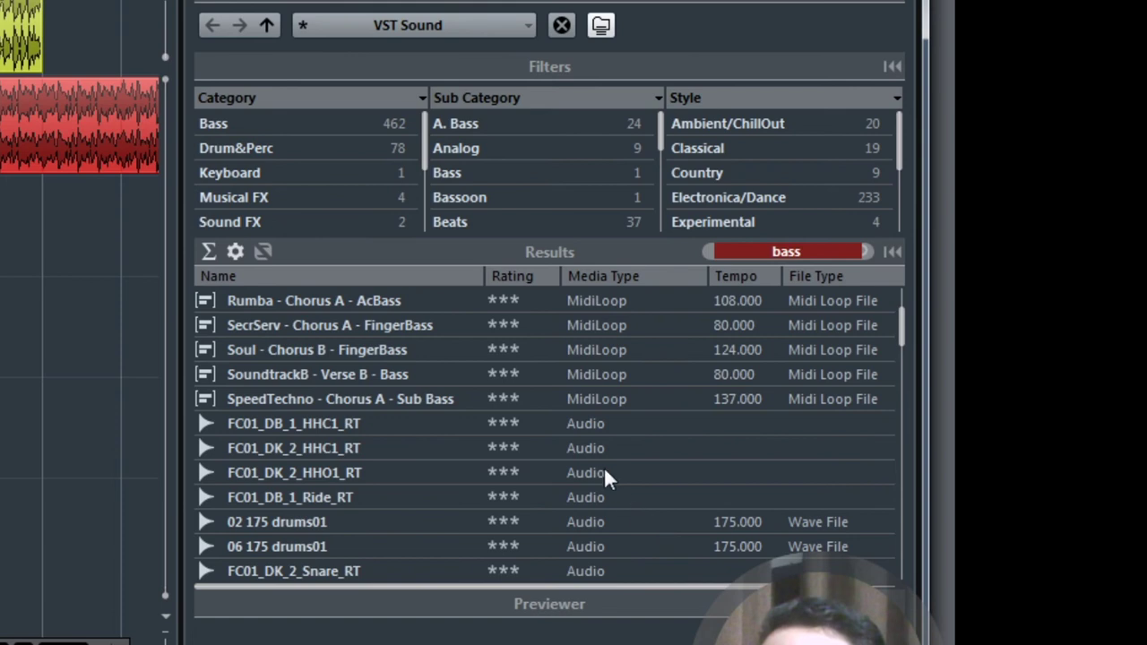
pyautogui.scroll(10, 638, 466)
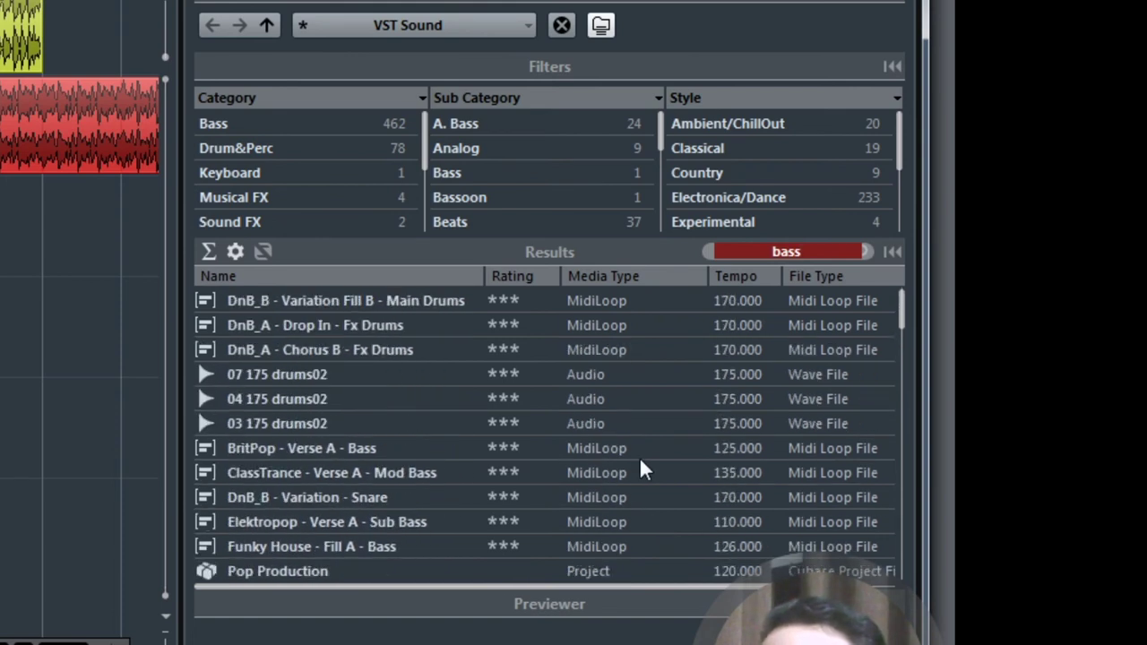
pyautogui.scroll(1, 642, 469)
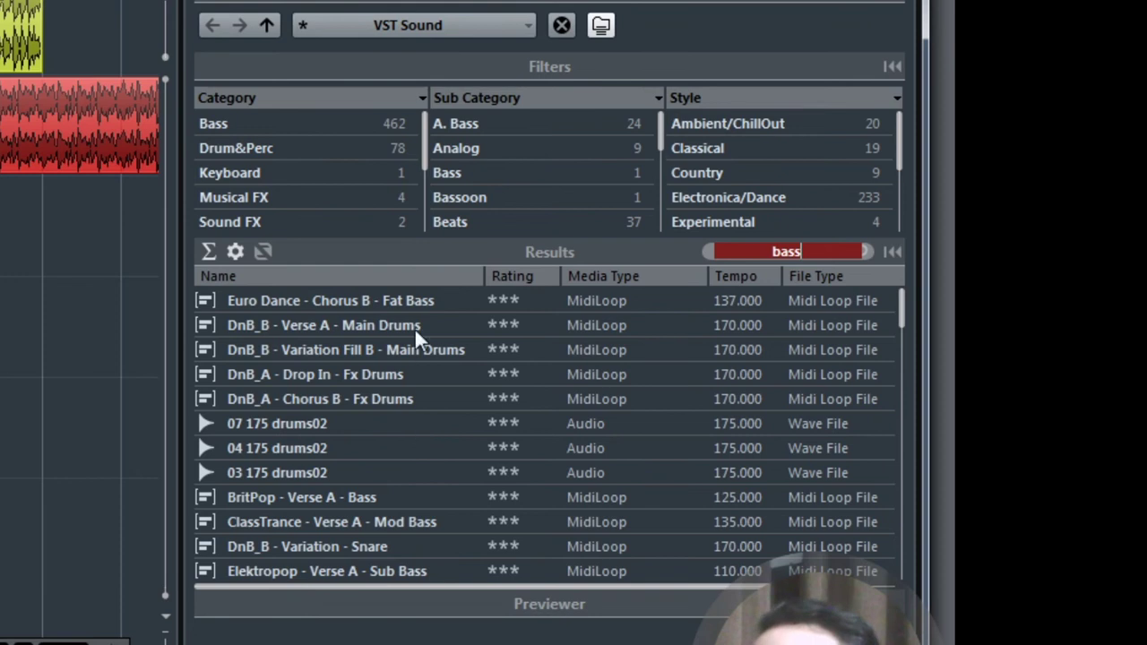
# Step: Preview several of the bass search results, from Euro Dance - Chorus B - Fat Bass down to 07 175 drums02
pyautogui.click(307, 303)
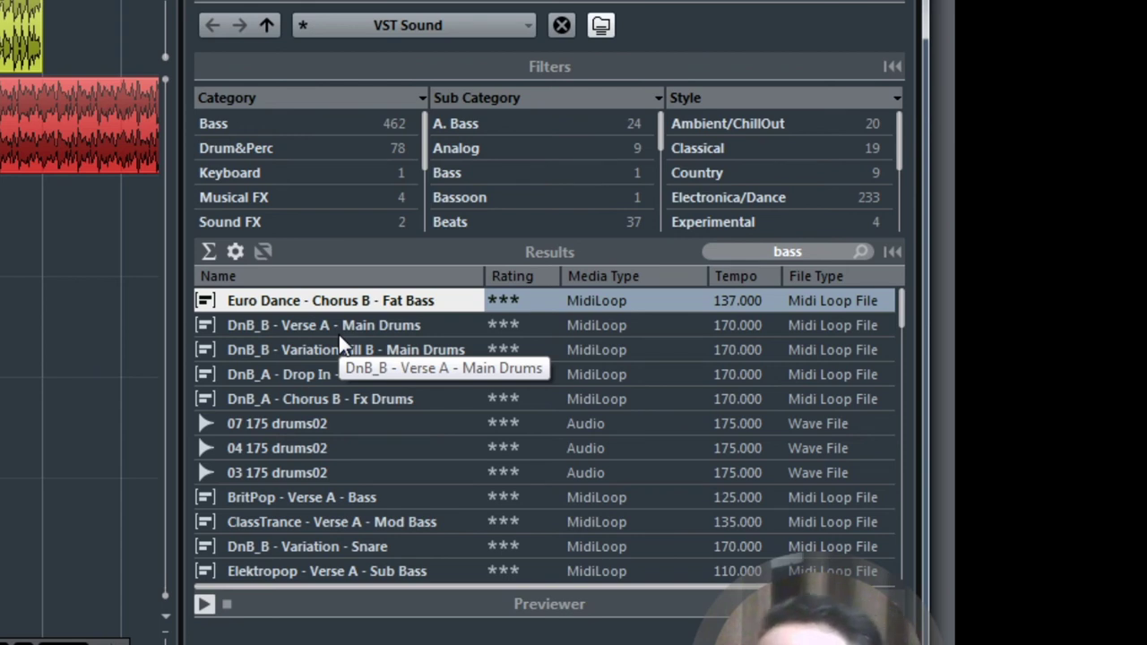
pyautogui.click(316, 325)
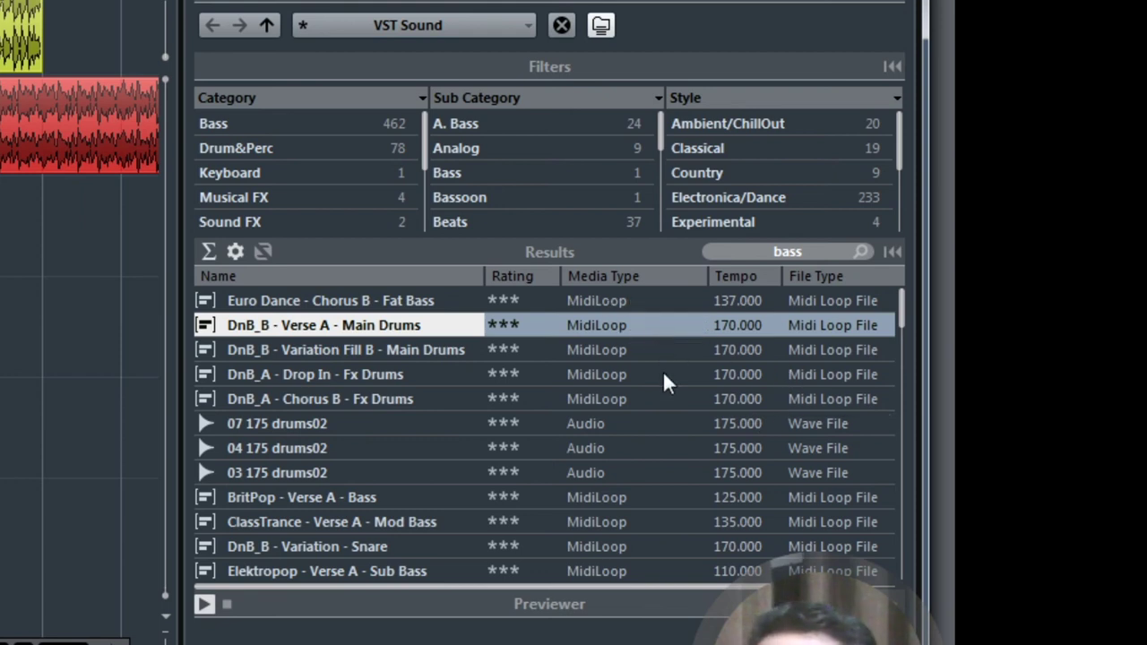
pyautogui.click(381, 351)
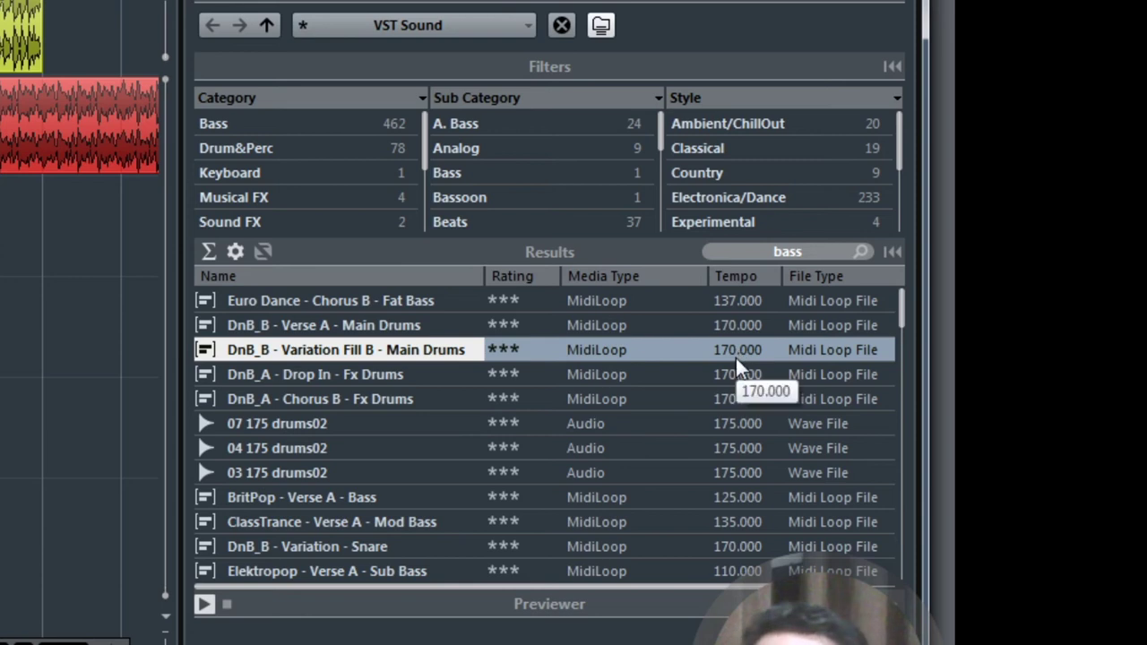
pyautogui.click(323, 376)
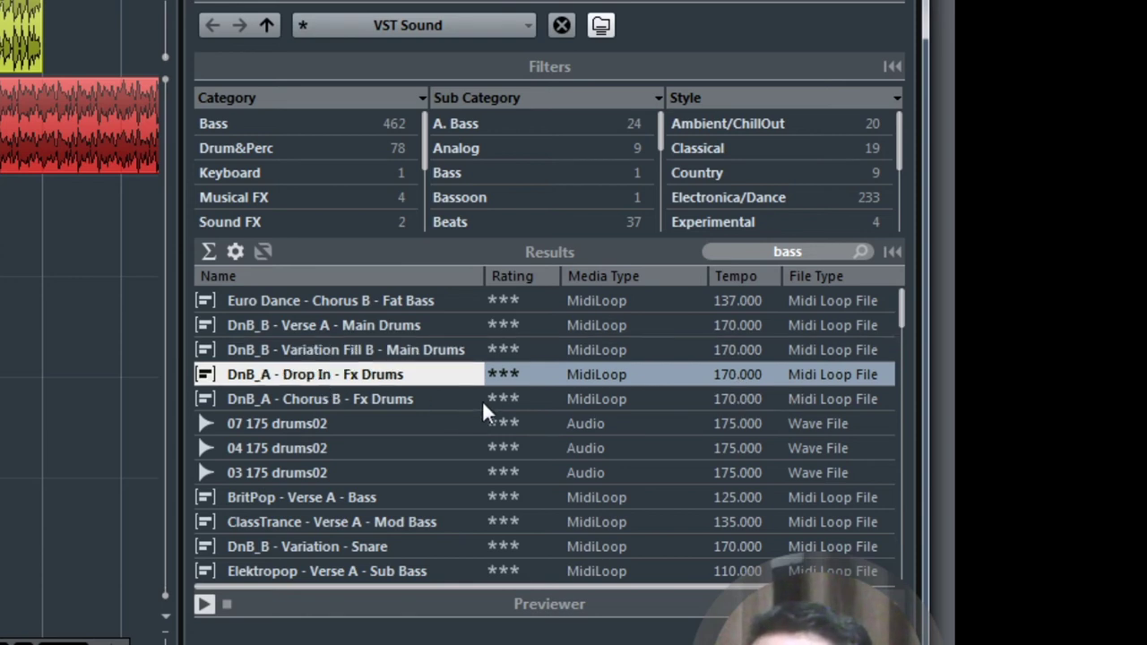
pyautogui.click(296, 423)
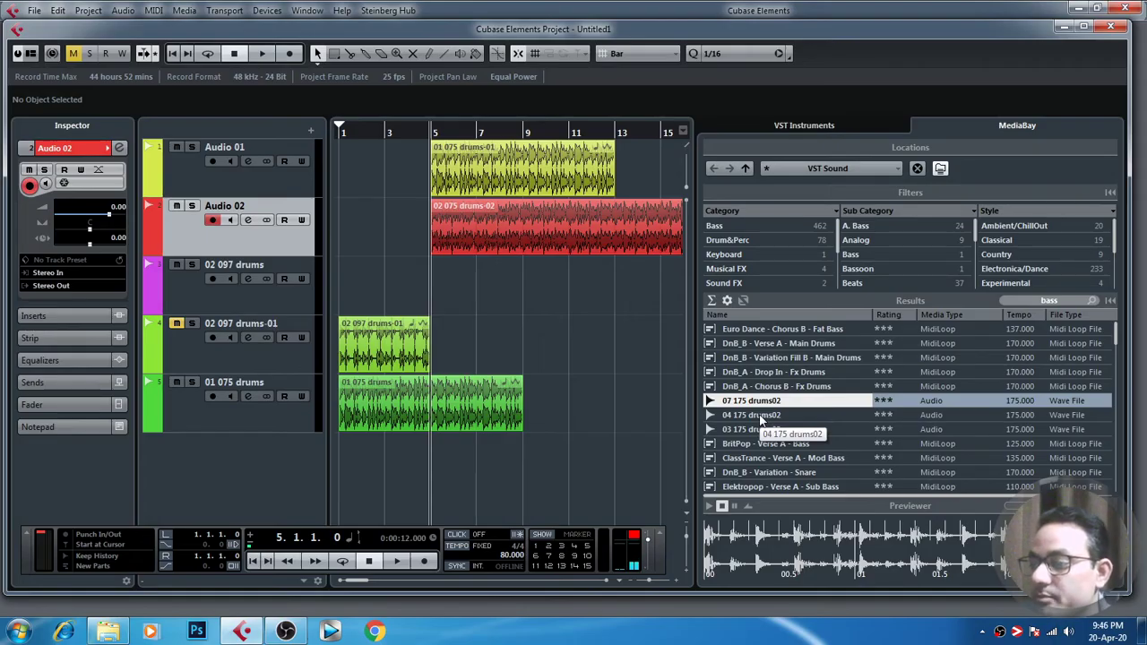
# Step: Preview the BritPop - Verse A - Bass loop and insert it into the project on its own instrument track
pyautogui.click(734, 448)
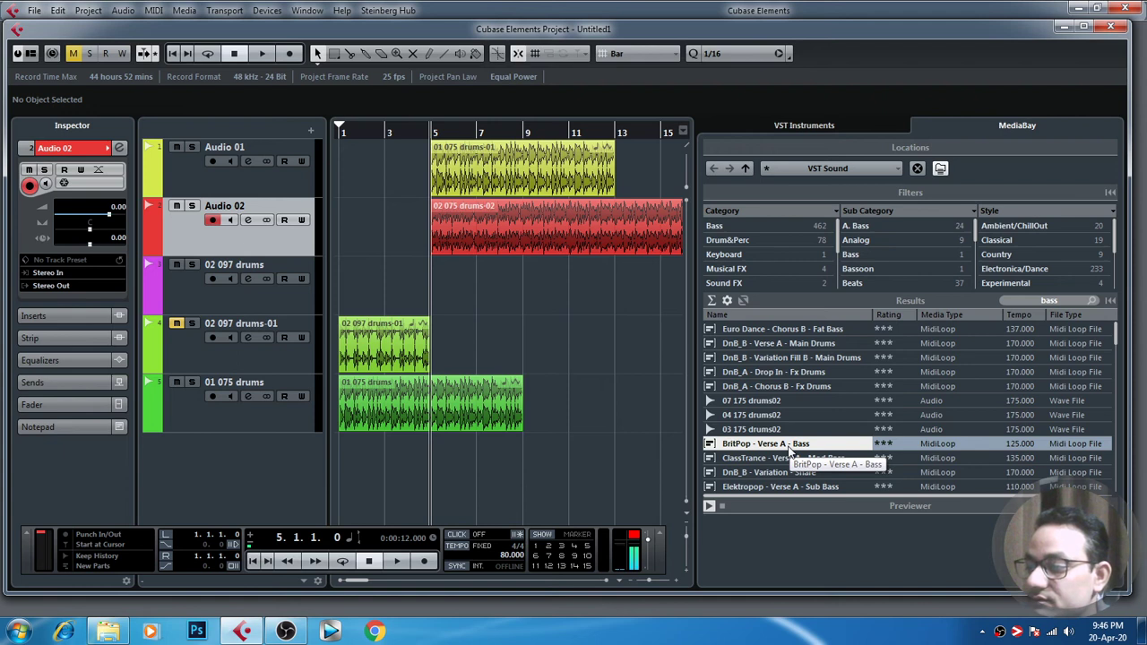
pyautogui.moveTo(730, 451); pyautogui.dragTo(404, 285)
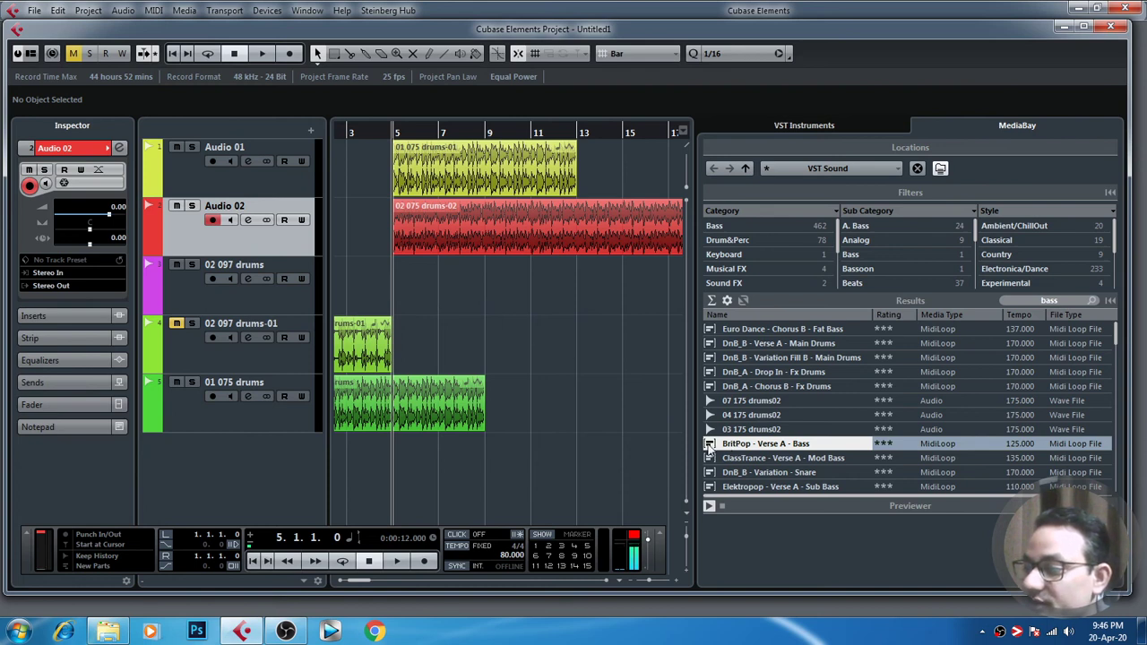
pyautogui.click(264, 294)
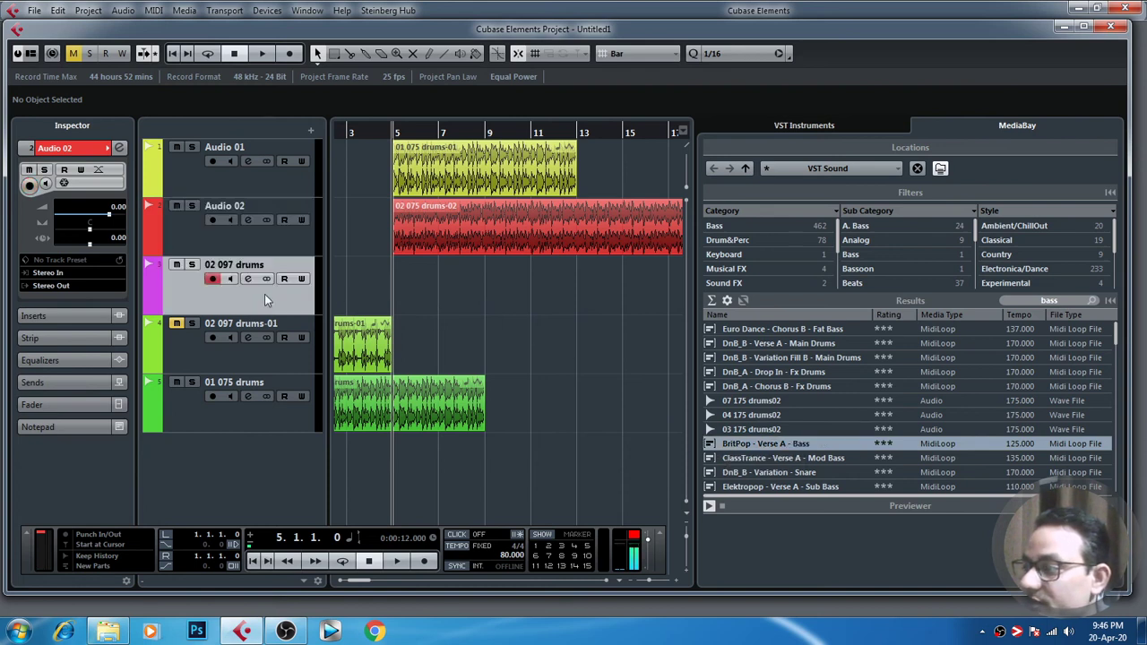
pyautogui.doubleClick(716, 445)
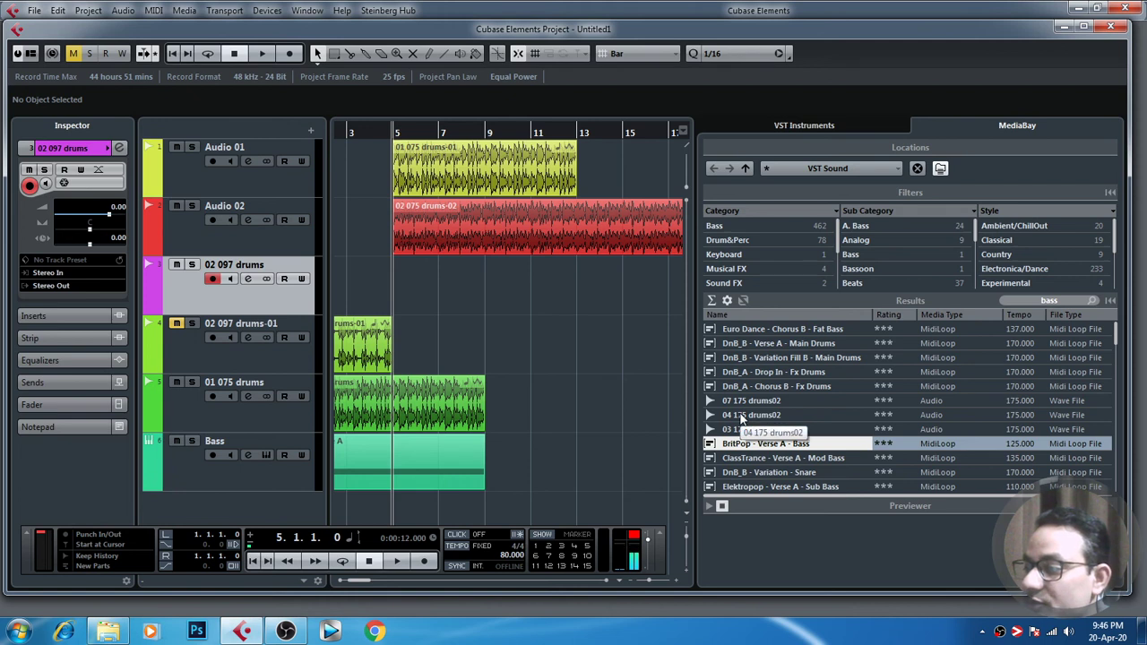
# Step: Solo the Bass track and play the project from the start
pyautogui.click(284, 473)
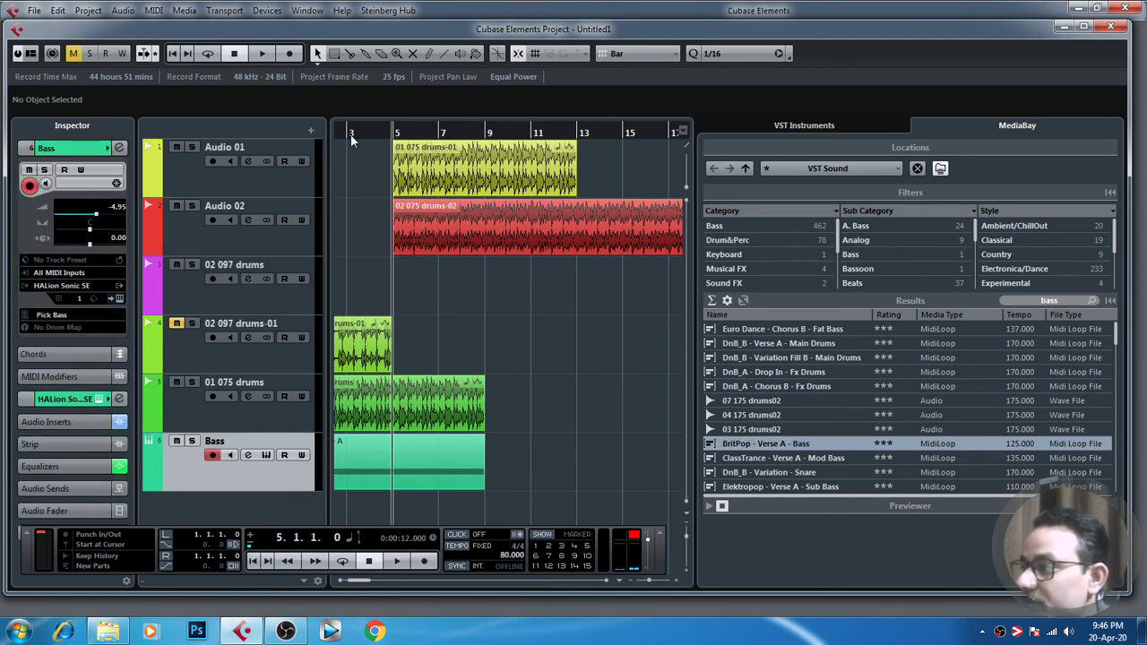
pyautogui.press('Home')
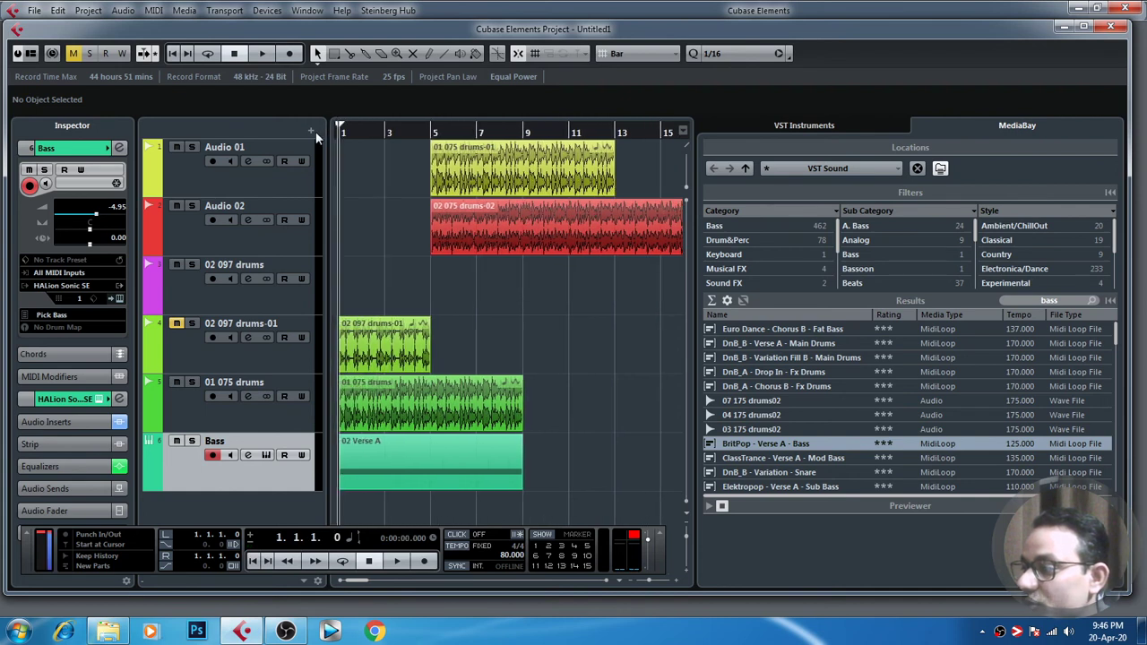
pyautogui.click(192, 442)
pyautogui.click(260, 56)
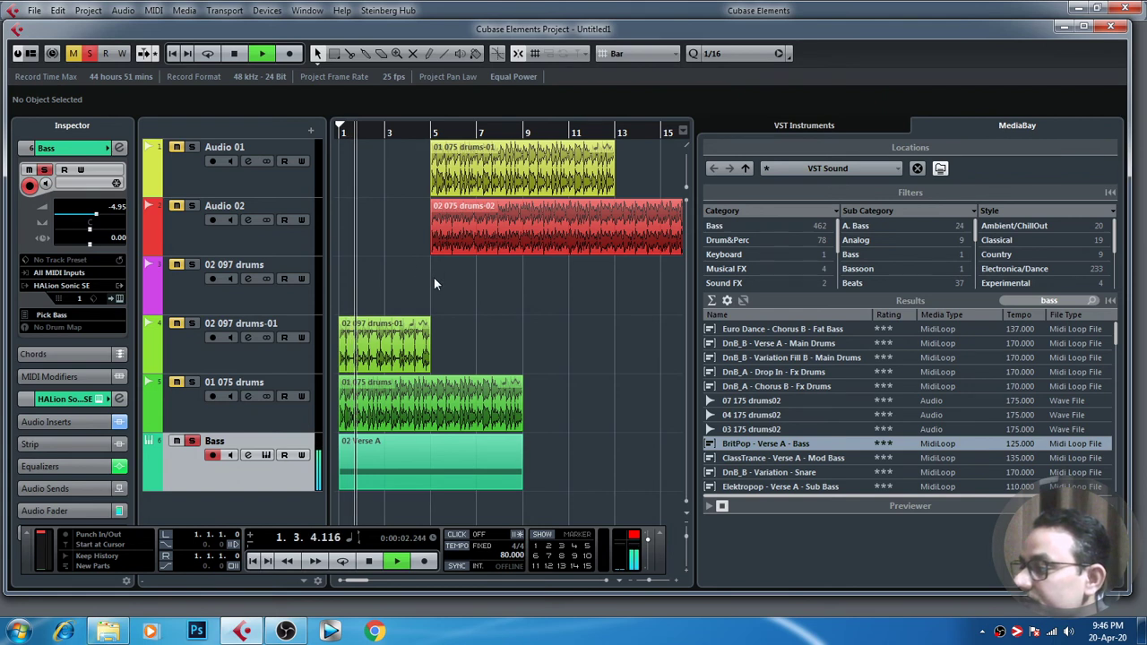
# Step: Look over the Bass track's channel settings, including its channel strip and equalizer, and close them
pyautogui.click(121, 400)
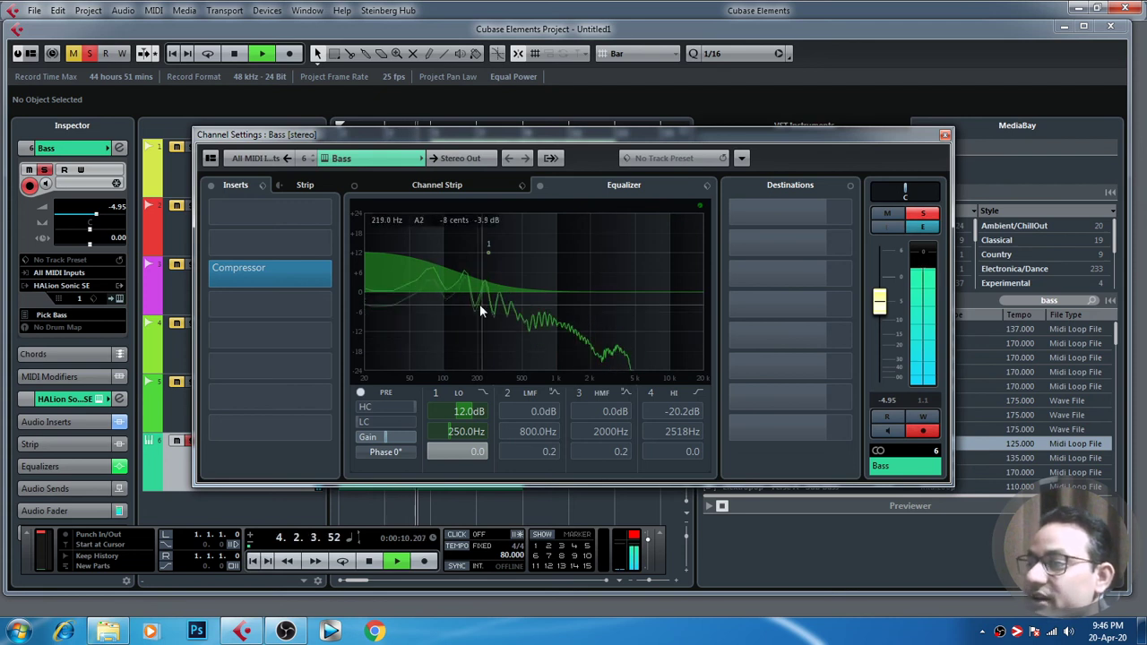
pyautogui.click(439, 185)
pyautogui.click(627, 186)
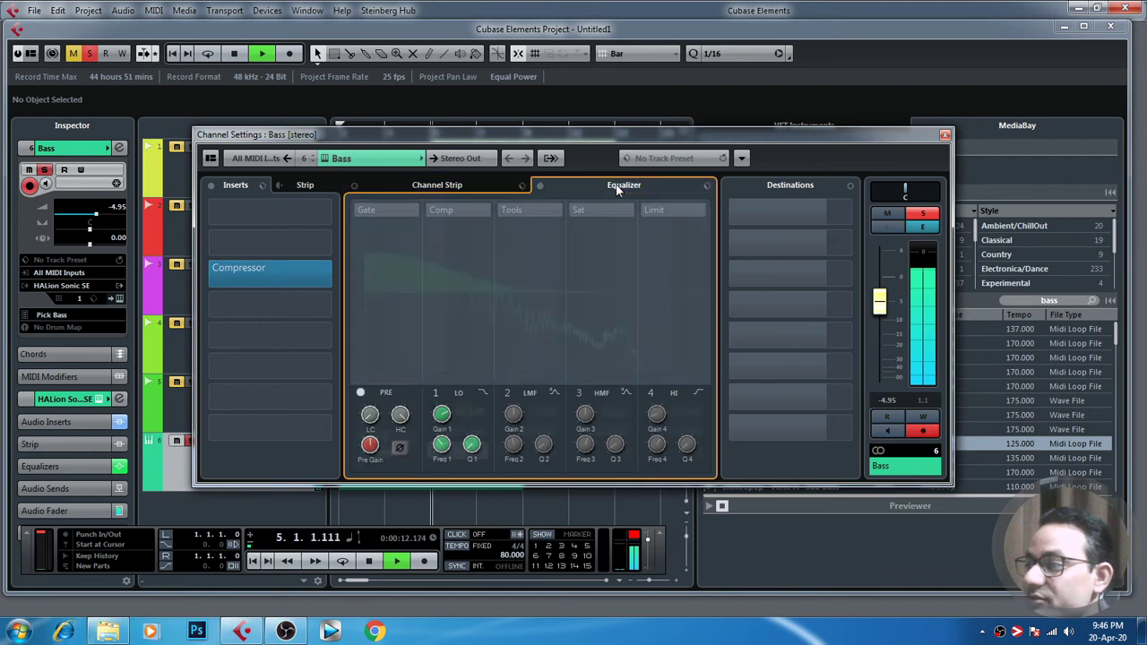
pyautogui.click(944, 134)
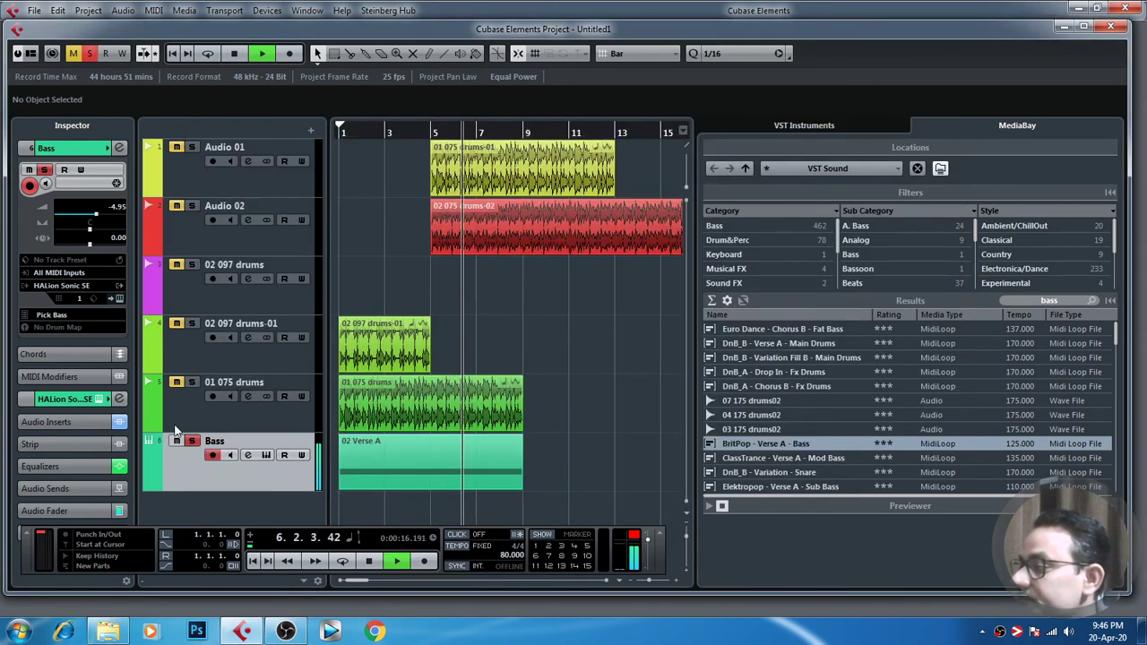
# Step: Show the Bass track's audio inserts and view the settings of its Compressor
pyautogui.click(89, 422)
pyautogui.click(89, 422)
pyautogui.click(94, 439)
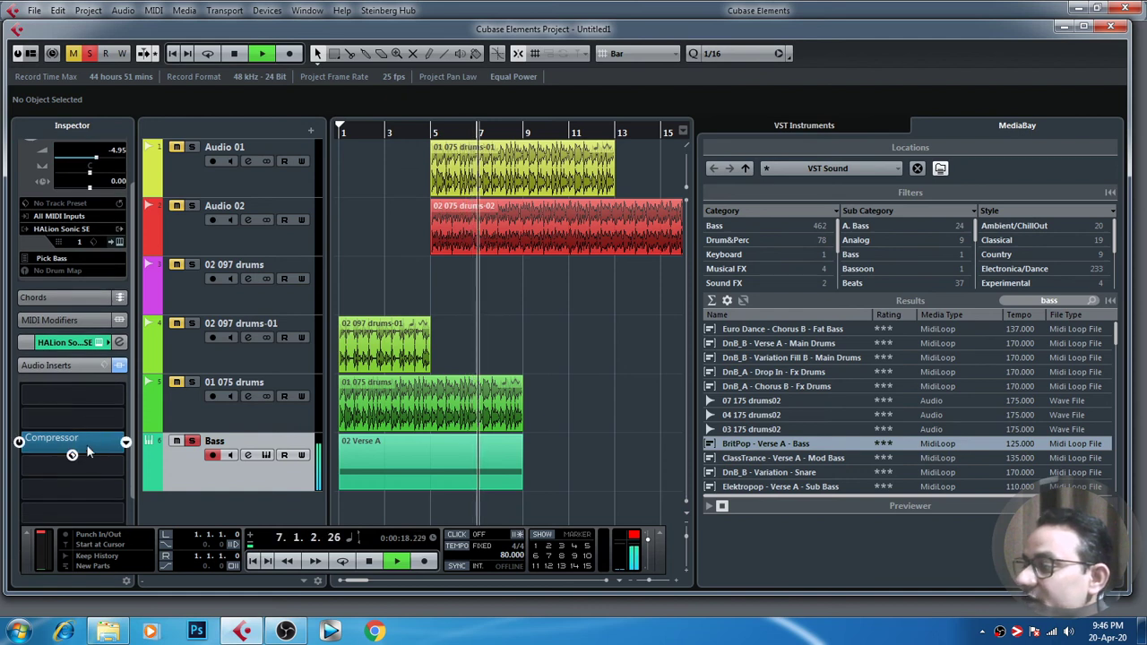
pyautogui.click(74, 455)
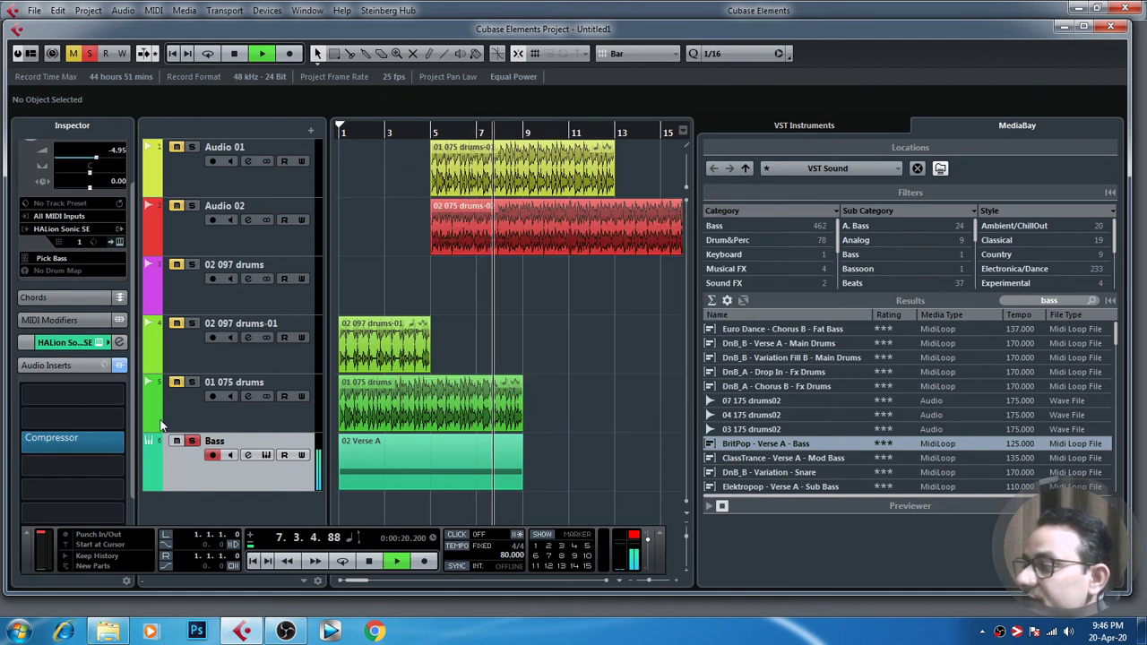
pyautogui.click(83, 437)
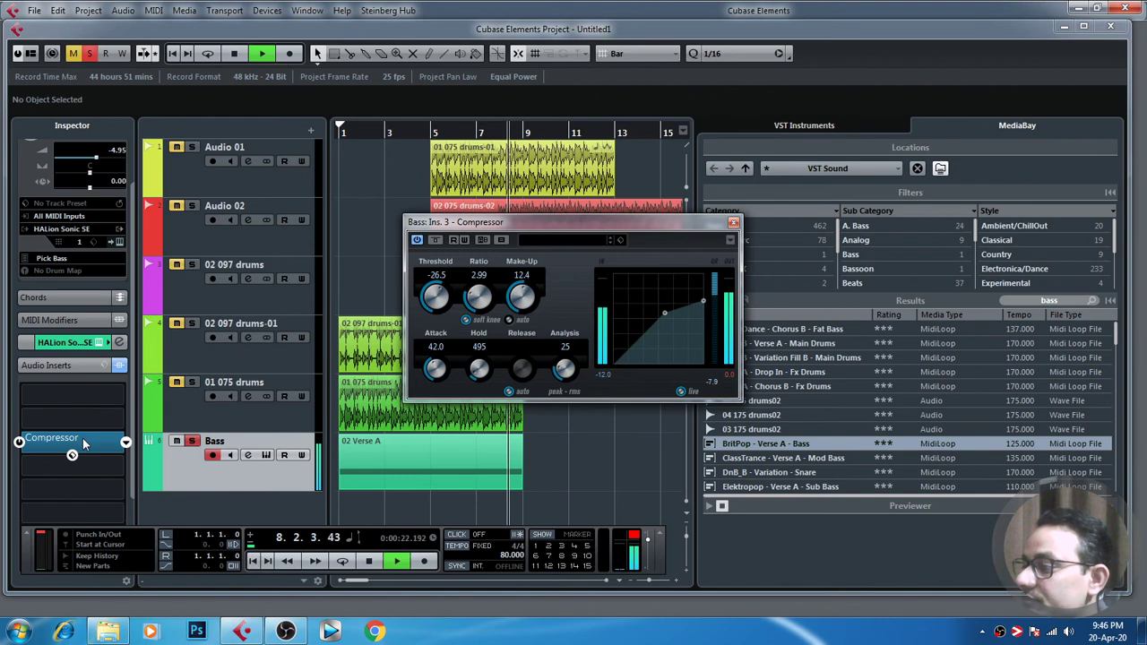
pyautogui.click(733, 224)
# Step: Close the HALion Sonic SE instrument after viewing it, turn off solo on the Bass track and stop playback
pyautogui.press('KP_Decimal')
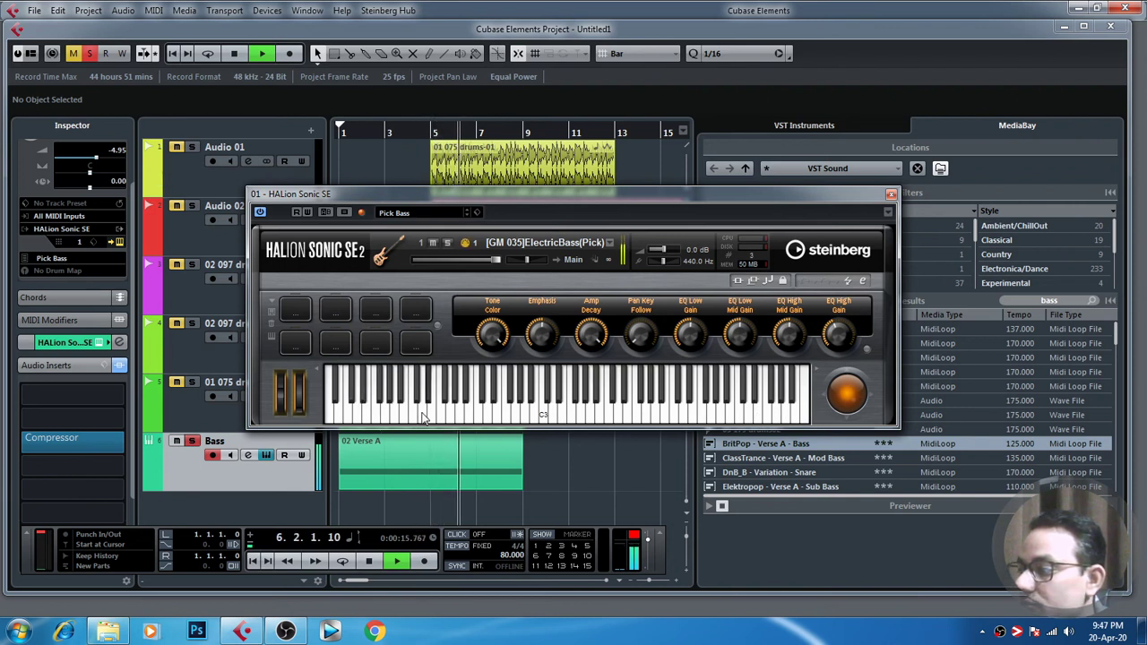
pyautogui.click(891, 195)
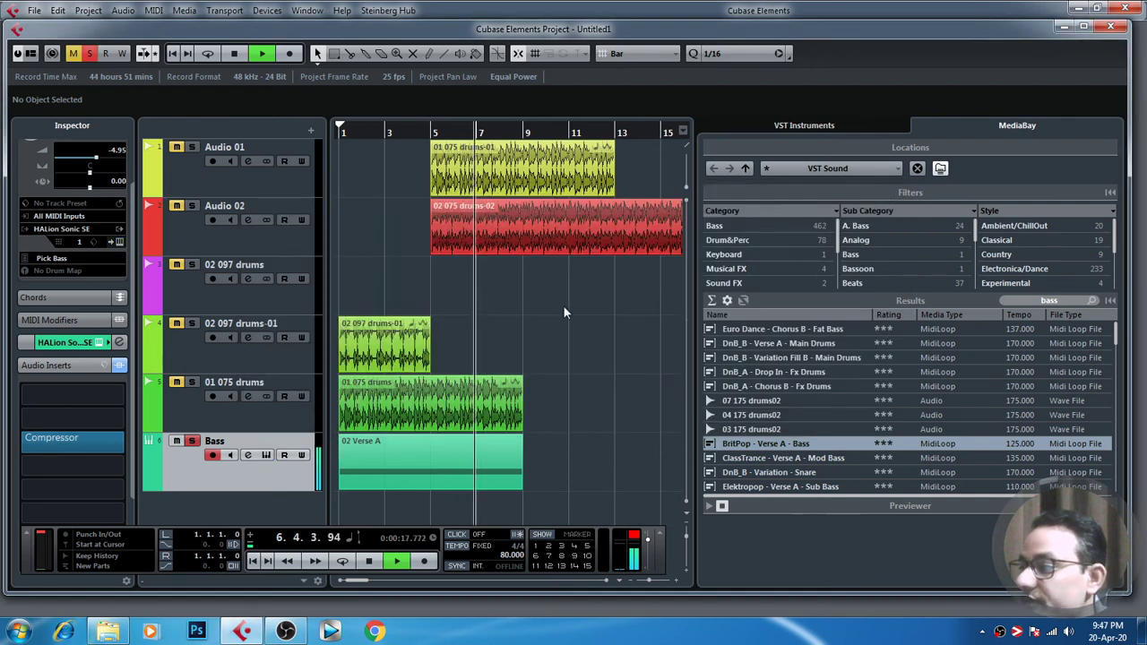
pyautogui.click(192, 442)
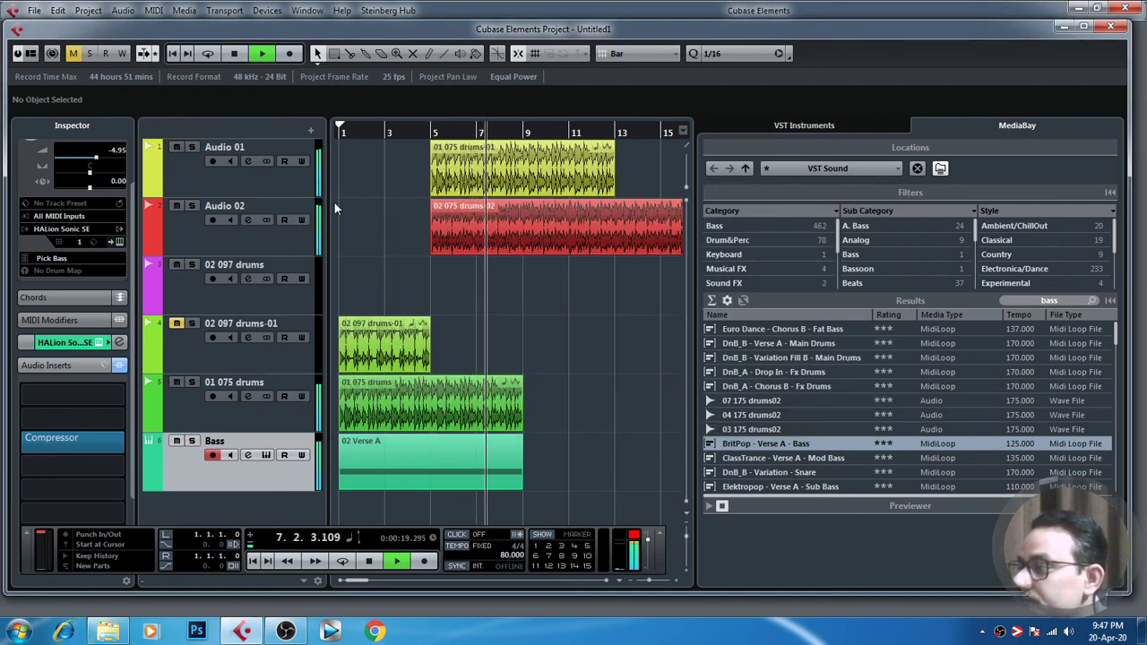
pyautogui.click(234, 54)
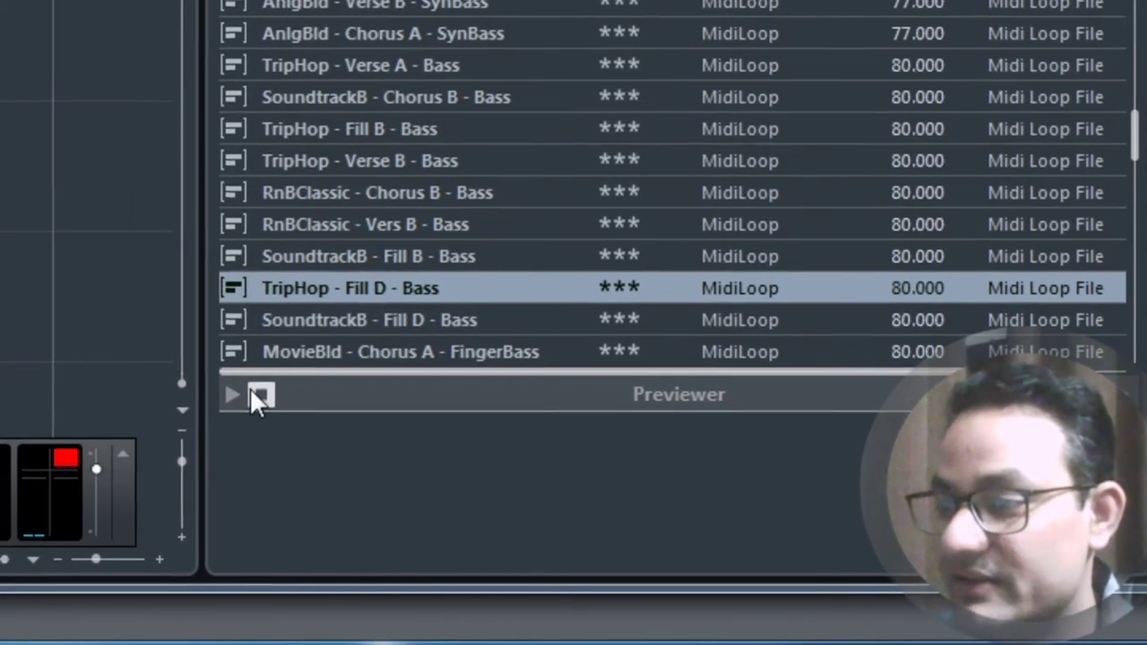
# Step: Preview the RnBClassic - Chorus B - Bass and RnBClassic - Vers B - Bass loops
pyautogui.click(354, 190)
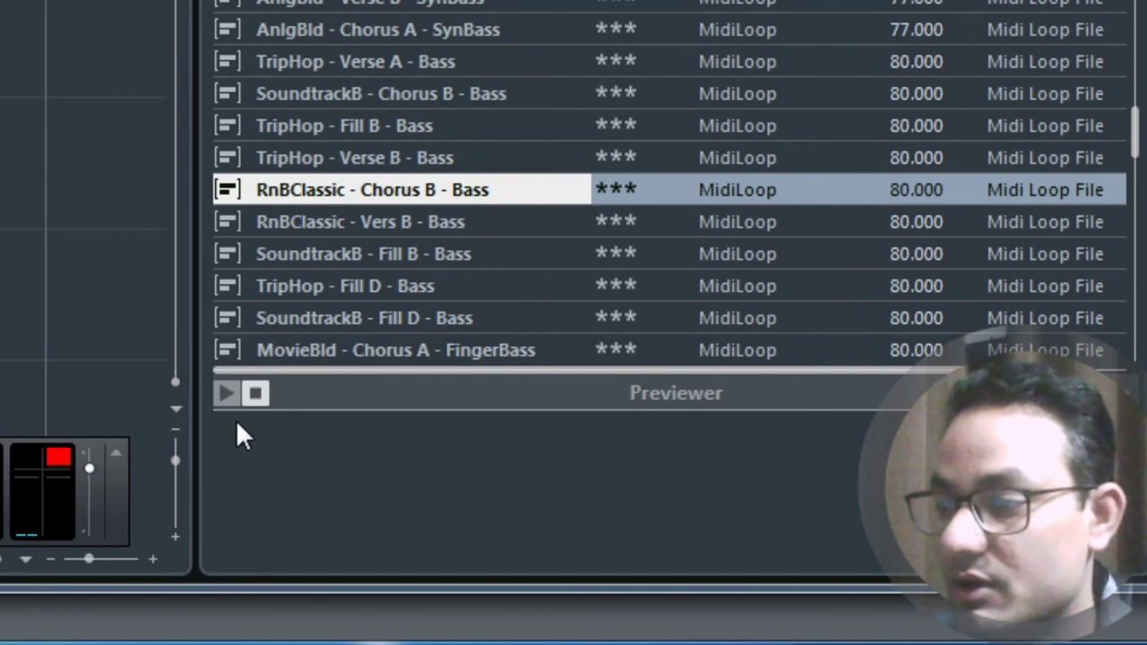
pyautogui.click(226, 394)
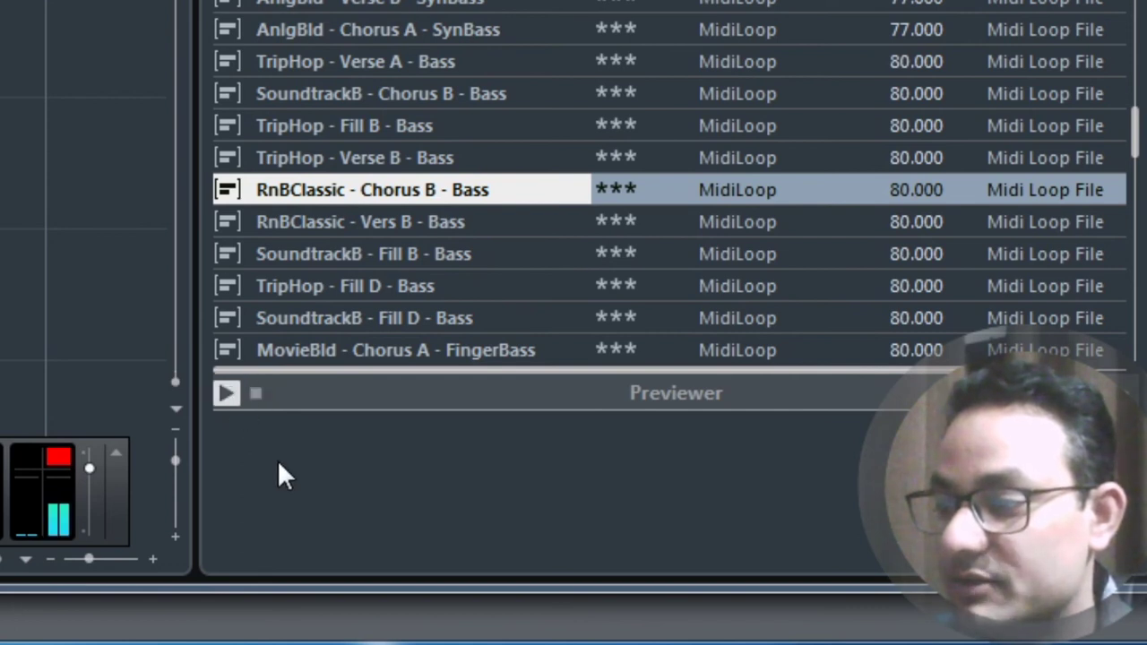
pyautogui.click(337, 224)
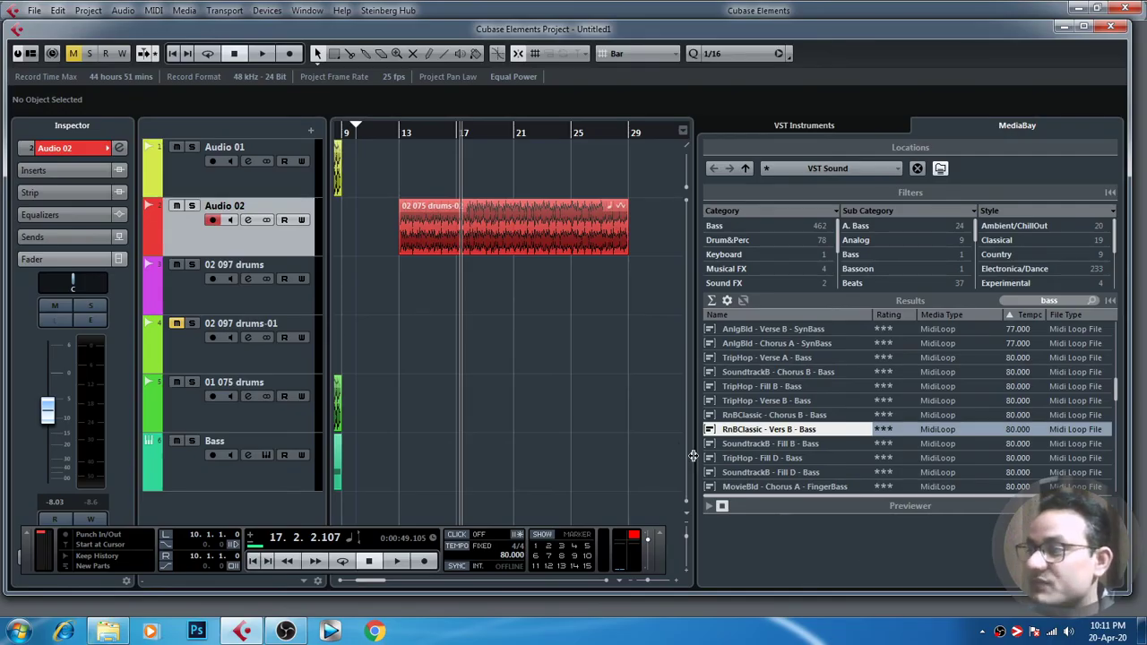
# Step: Set the locators to the 02 075 drums-02 event on Audio 02 and place the cursor at bar 13
pyautogui.click(496, 230)
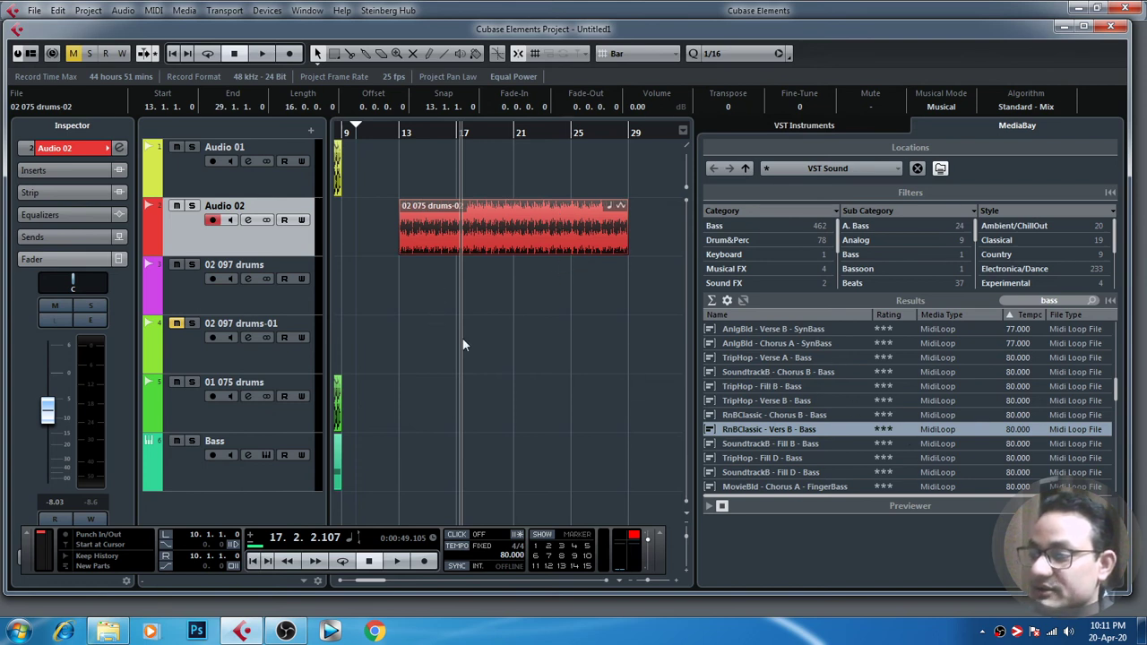
pyautogui.click(523, 344)
pyautogui.click(492, 227)
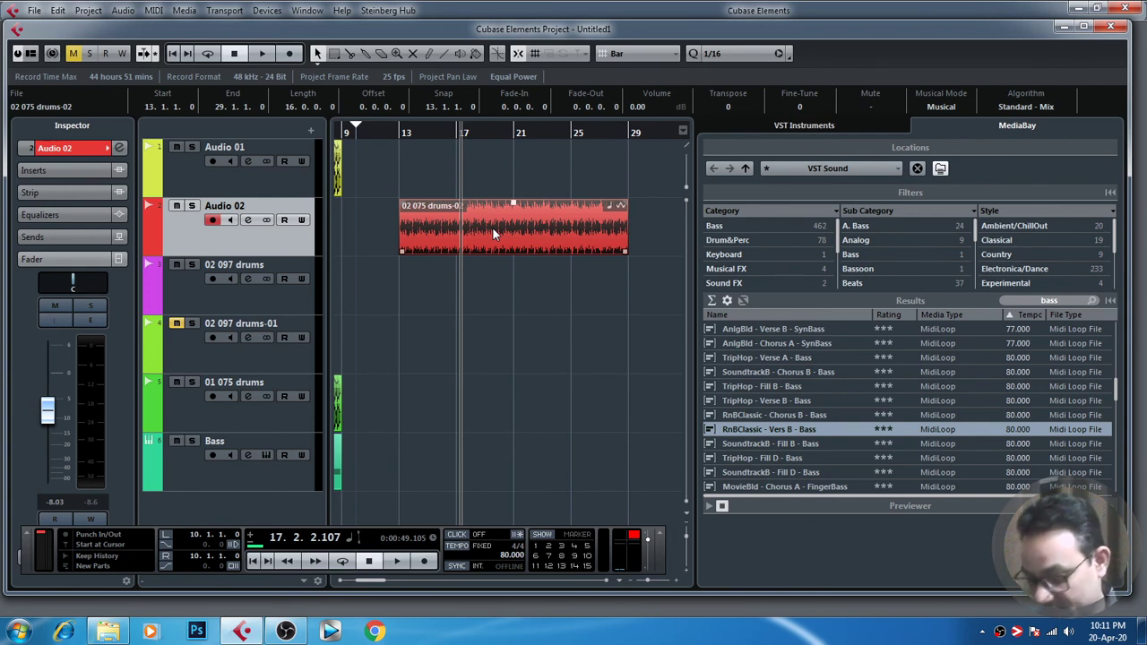
pyautogui.press('p')
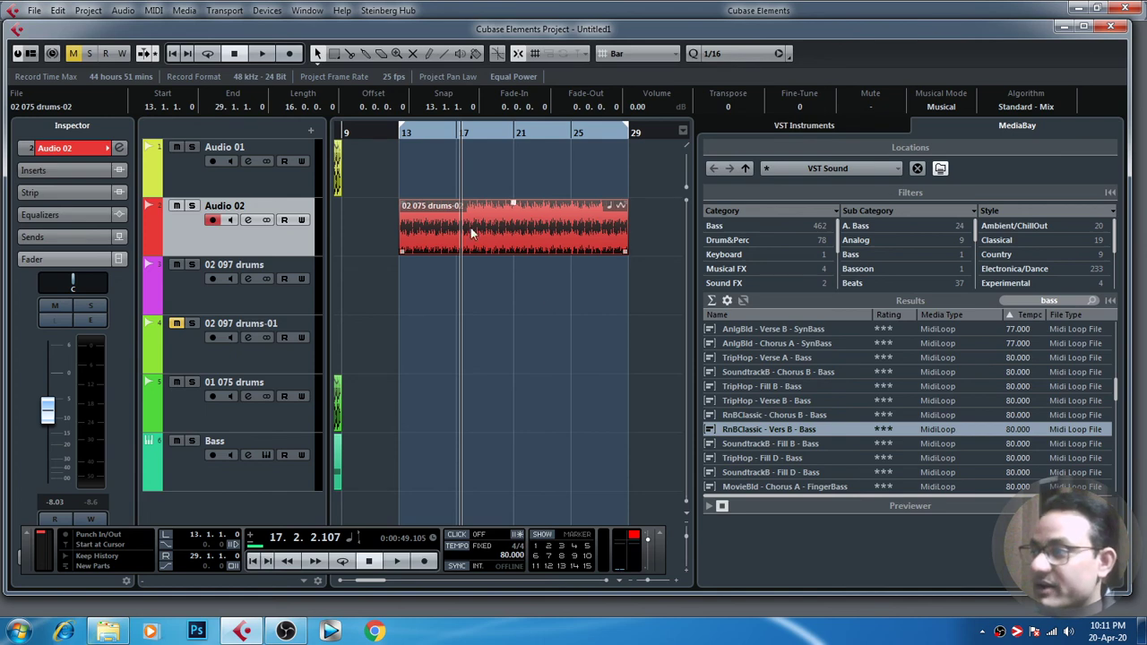
pyautogui.click(413, 140)
pyautogui.click(402, 140)
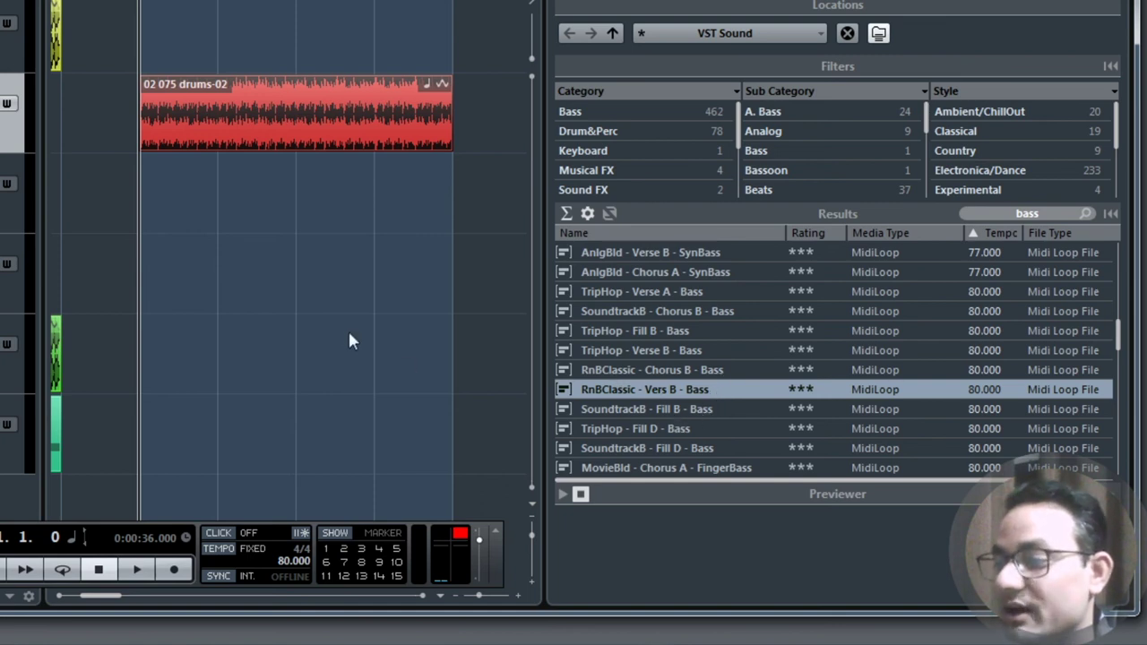
# Step: Play the drums from bar 13 together with the RnBClassic - Vers B - Bass preview, and return to bar 13
pyautogui.click(140, 570)
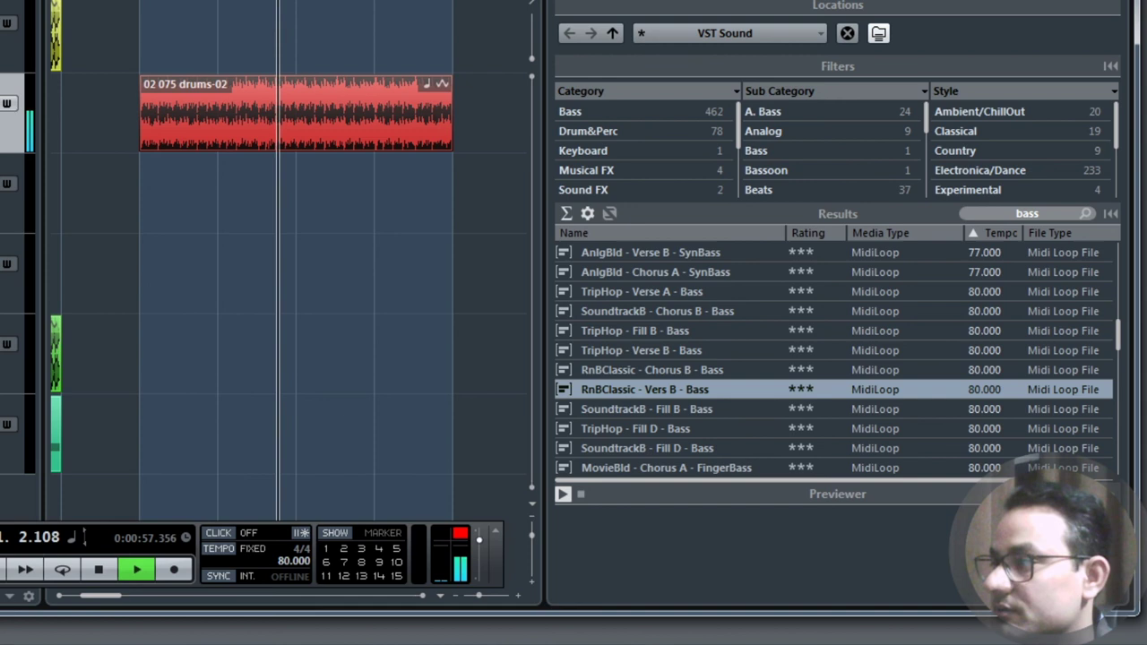
pyautogui.press('space')
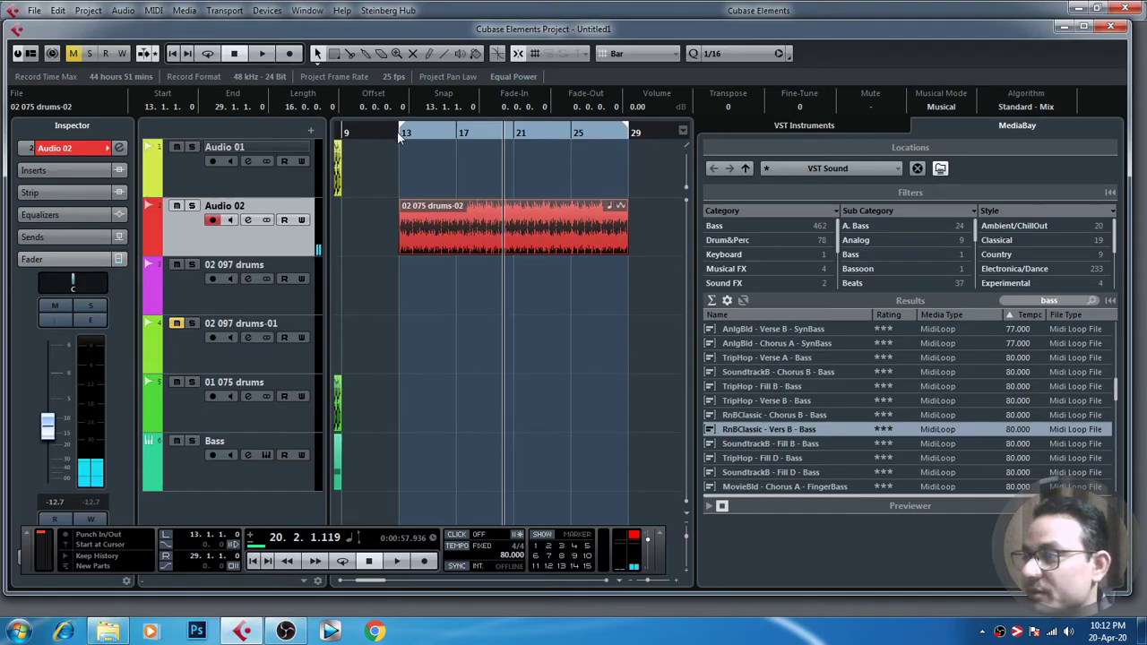
pyautogui.click(157, 8)
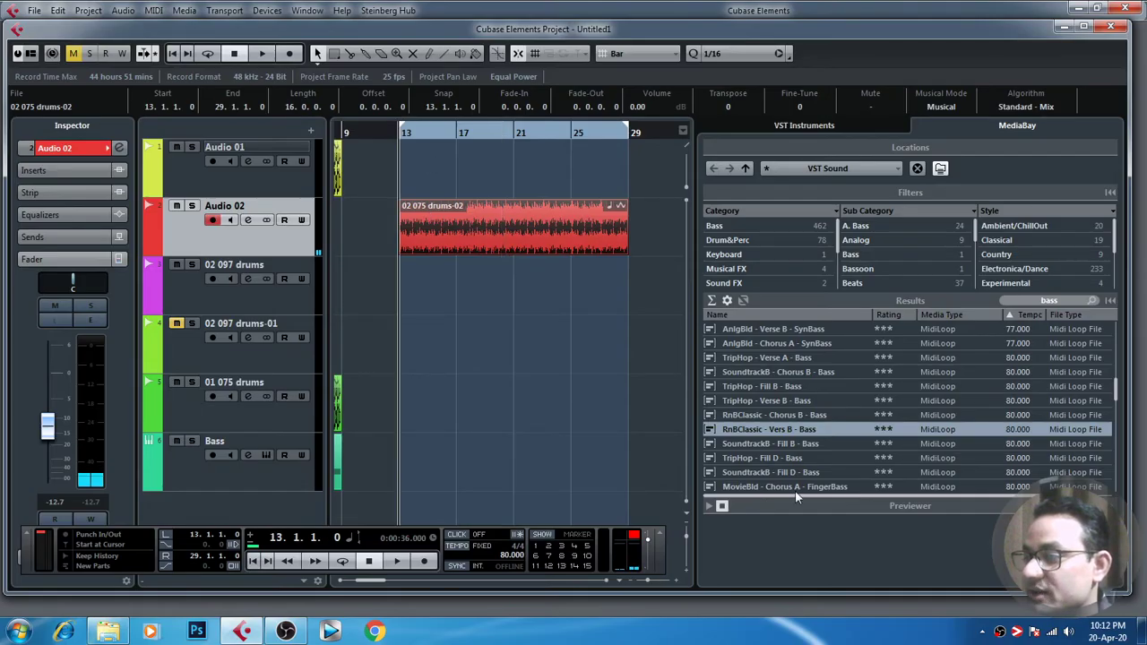
# Step: Insert the RnBClassic - Vers B - Bass loop on the Bass track at bar 13
pyautogui.moveTo(750, 430); pyautogui.dragTo(439, 300)
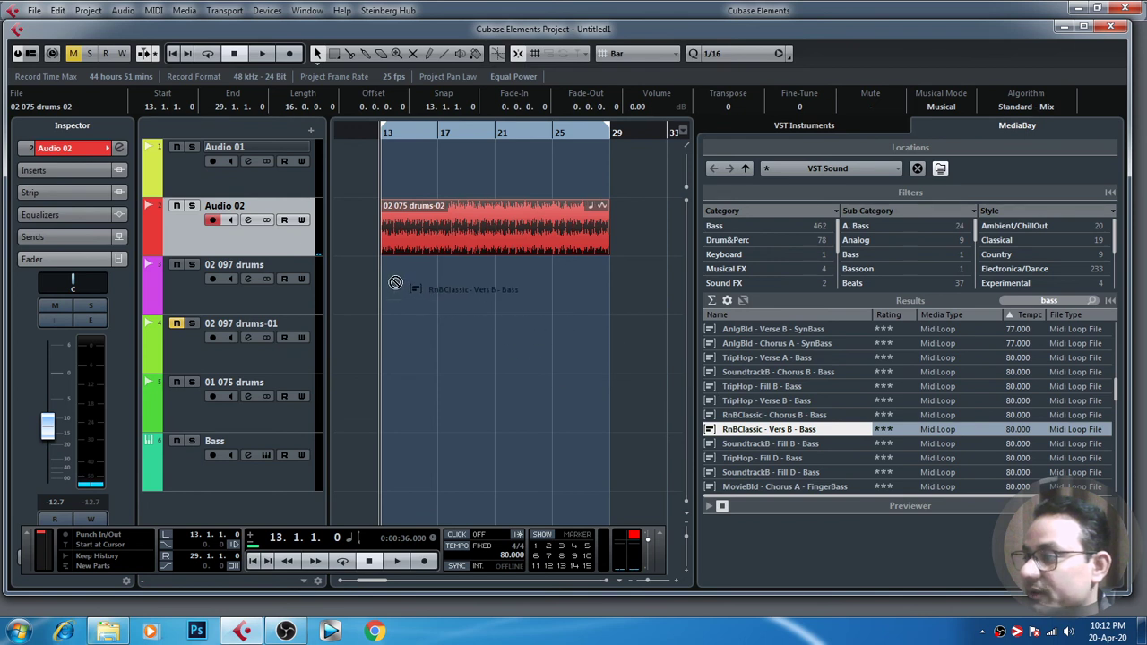
pyautogui.moveTo(403, 421); pyautogui.dragTo(385, 459)
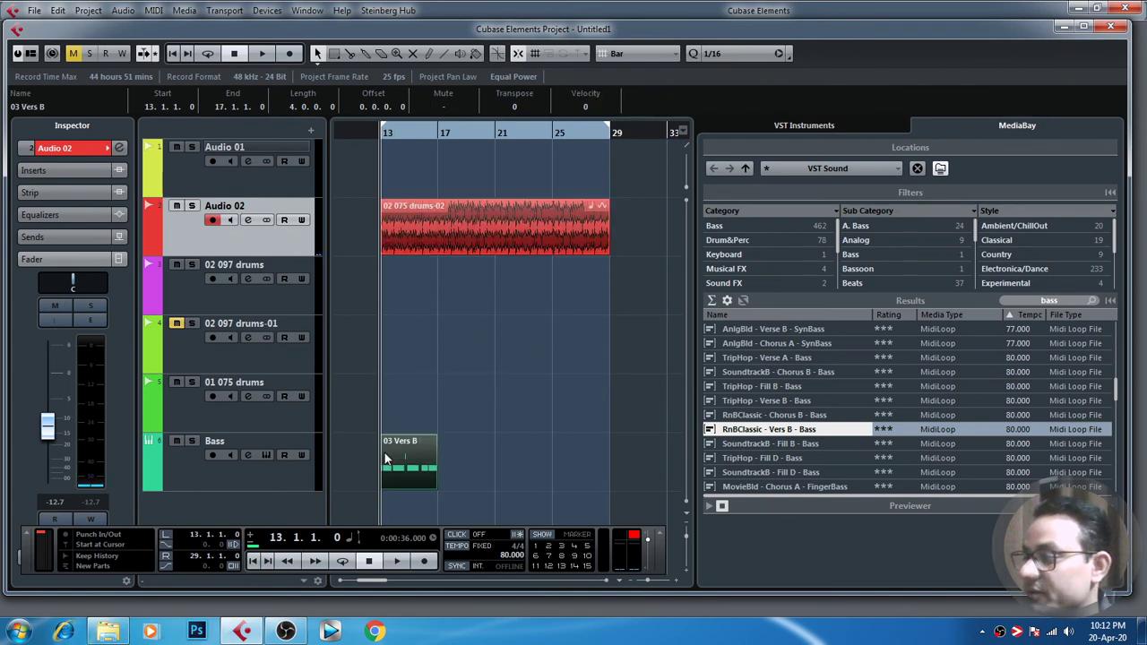
# Step: Play the drums and bass from bar 13 and raise the Audio 02 volume to -1.39
pyautogui.moveTo(391, 135); pyautogui.dragTo(383, 148)
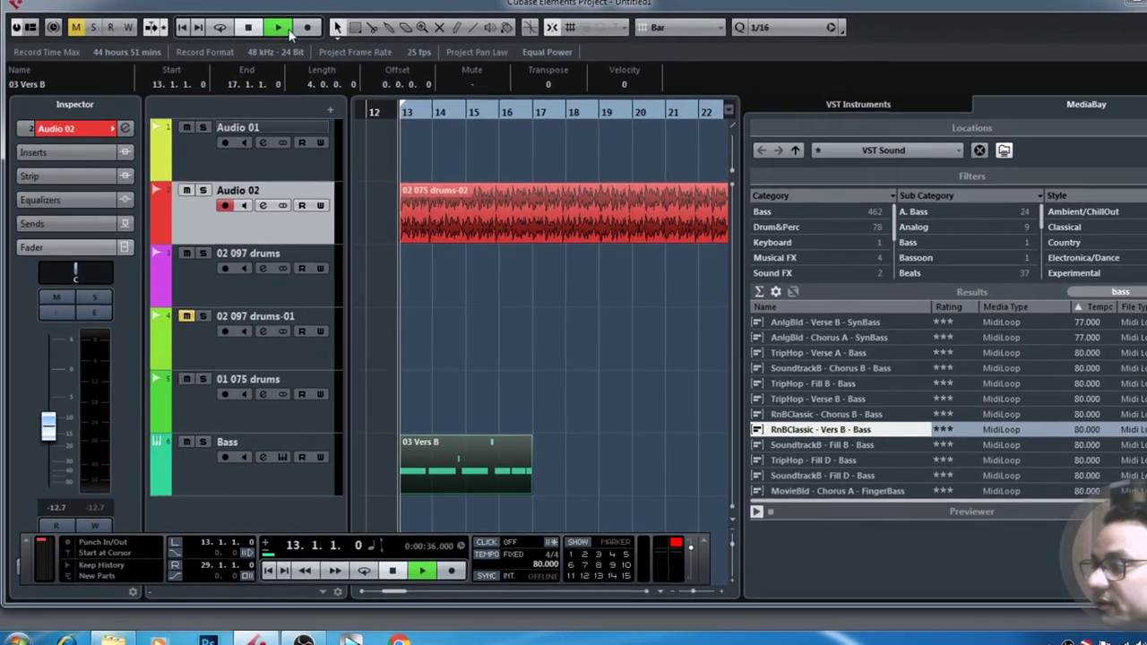
pyautogui.press('space')
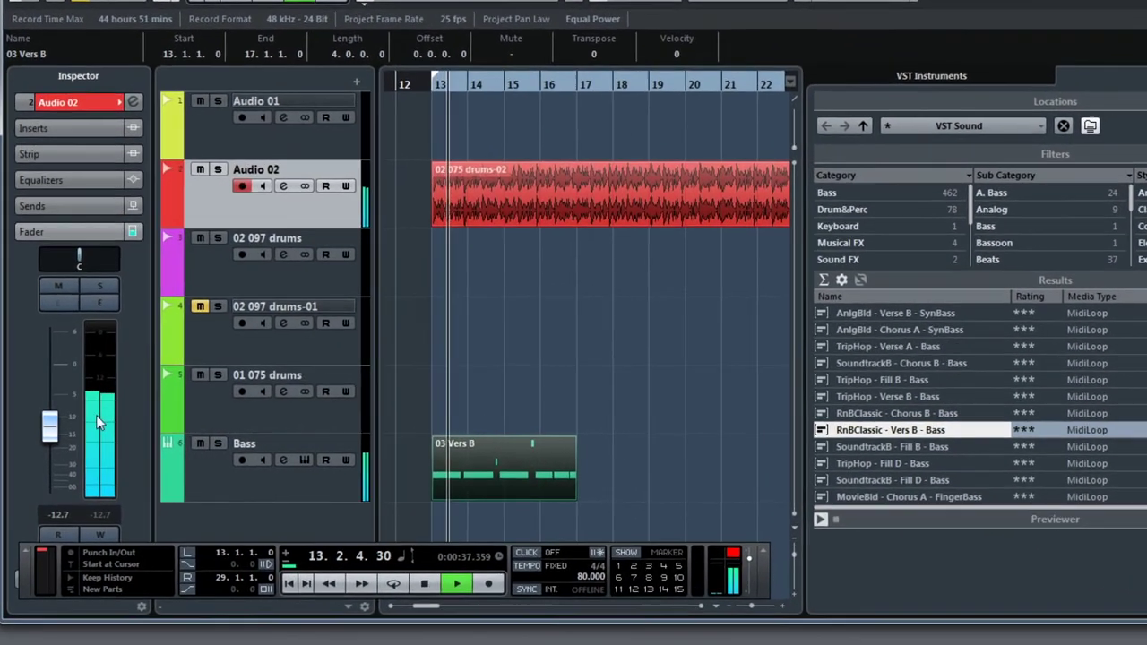
pyautogui.moveTo(50, 426); pyautogui.dragTo(55, 375)
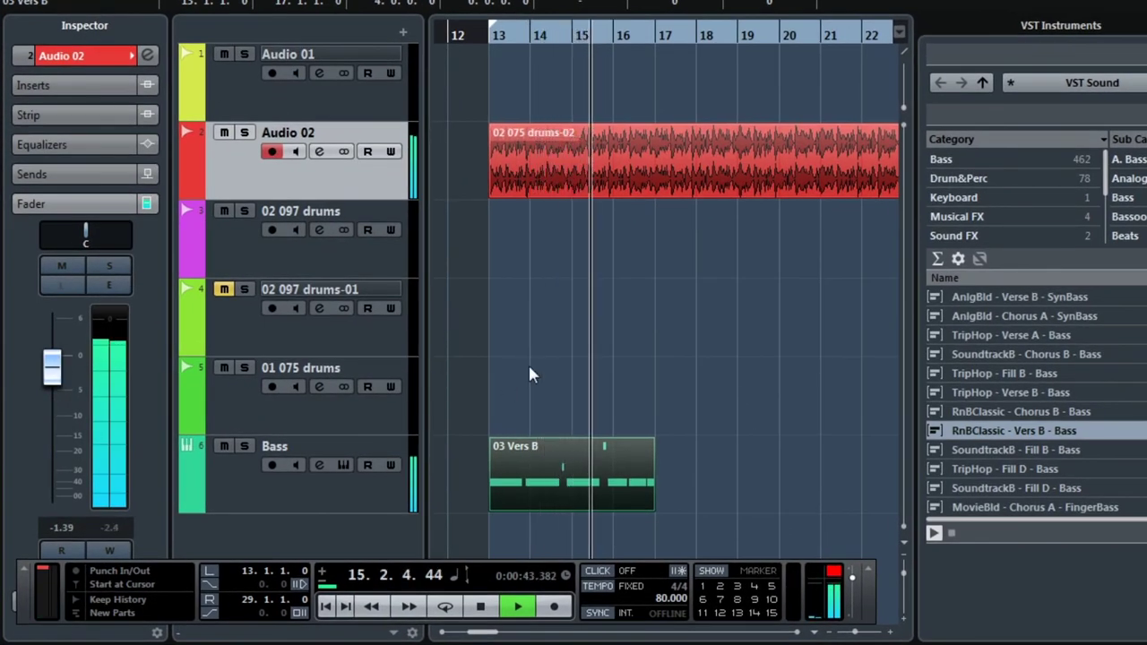
# Step: Duplicate the 03 Vers B part three times on the Bass track, filling bars 13 to 29 beneath the drums
pyautogui.click(589, 455)
pyautogui.hotkey('ctrl', 'd')
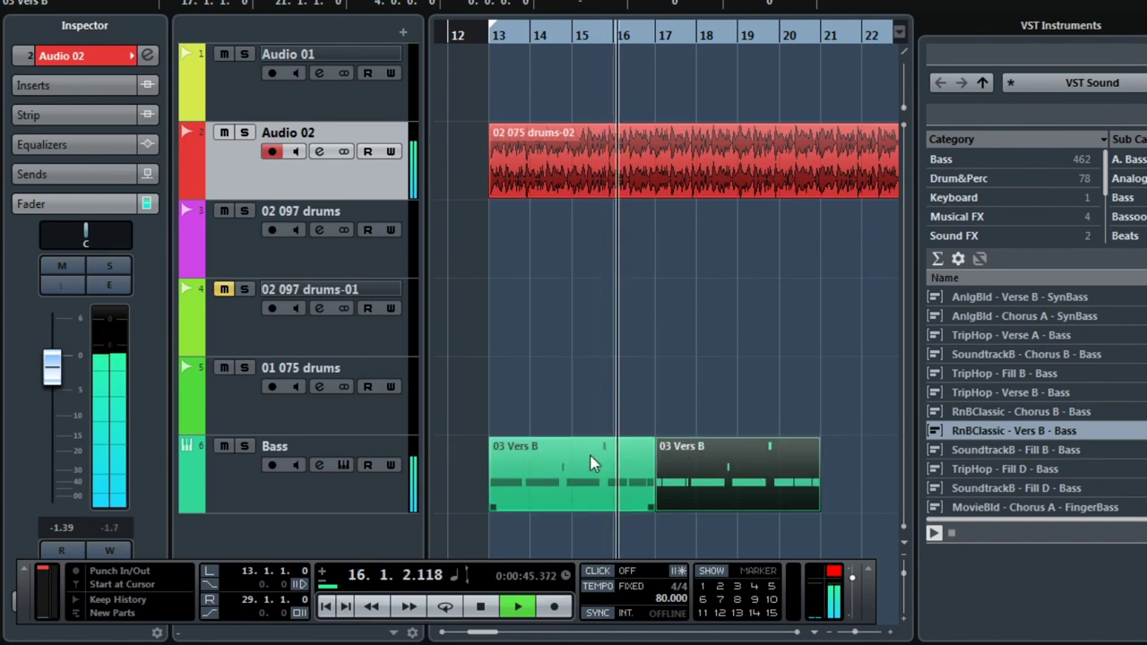
pyautogui.press('g')
pyautogui.hotkey('ctrl', 'd')
pyautogui.press('g')
pyautogui.press('g')
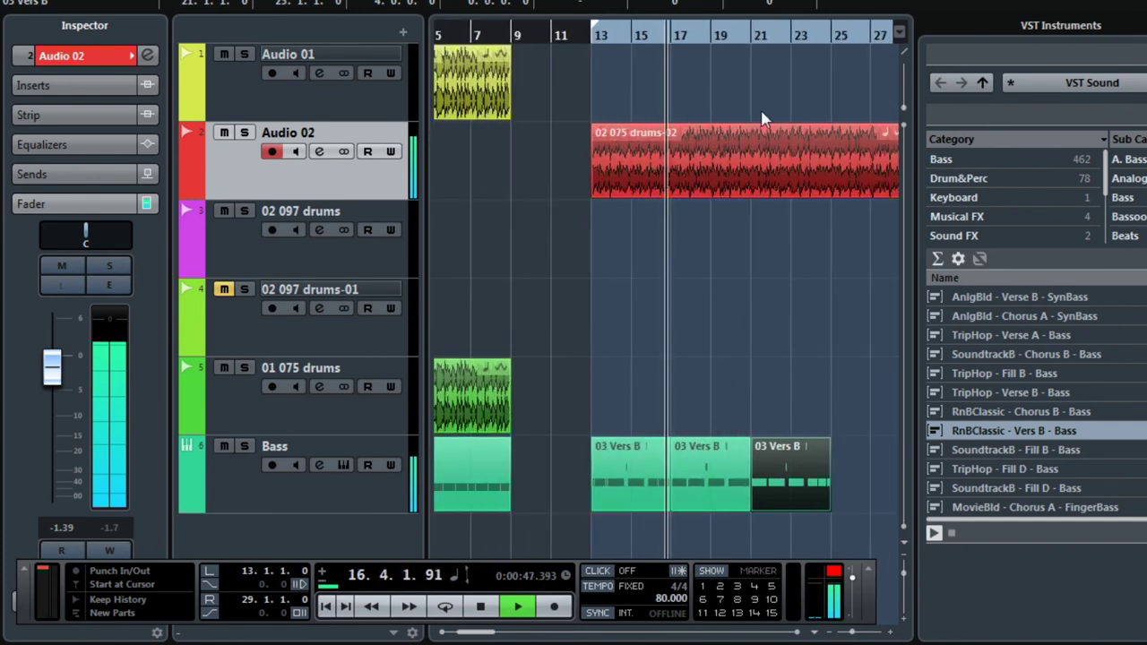
pyautogui.press('g')
pyautogui.hotkey('ctrl', 'd')
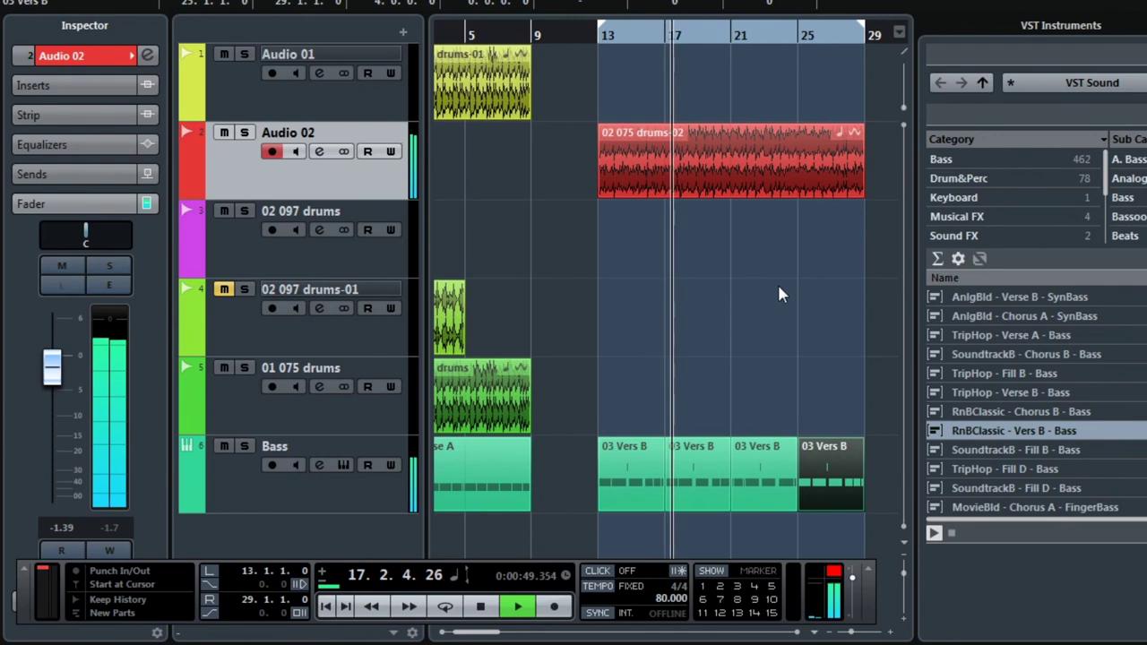
# Step: Reset the Audio 02 track volume to 0.00 while the drums and bass play
pyautogui.press('h')
pyautogui.moveTo(868, 264); pyautogui.dragTo(887, 278)
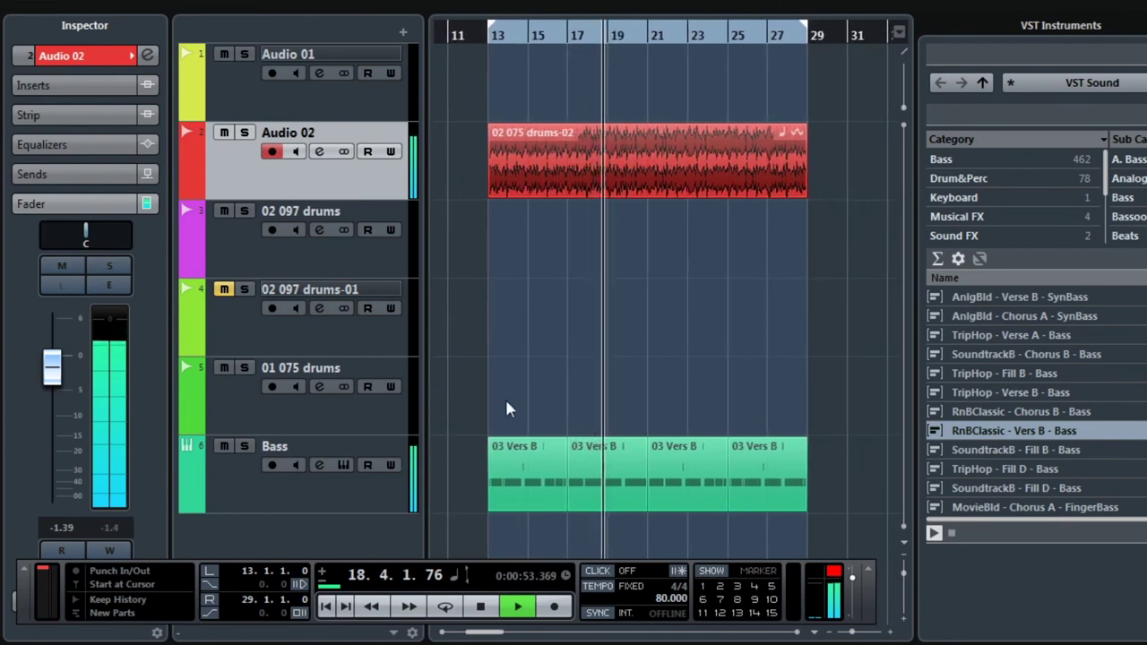
pyautogui.click(383, 483)
pyautogui.click(266, 194)
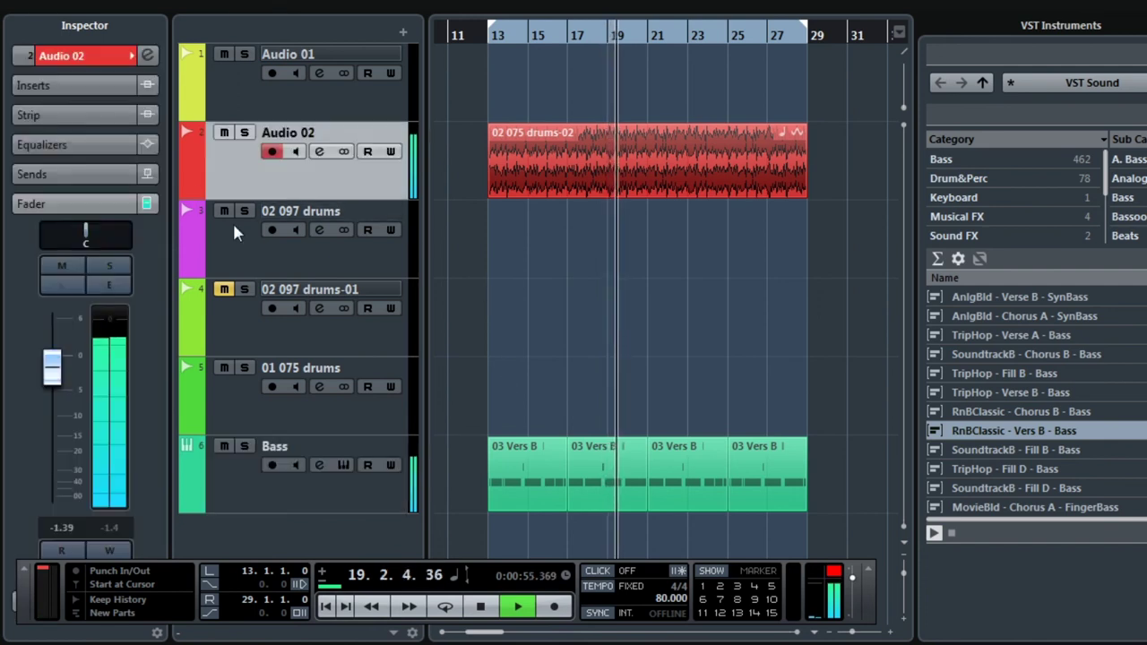
pyautogui.keyDown('ctrl'); pyautogui.click(52, 378); pyautogui.keyUp('ctrl')
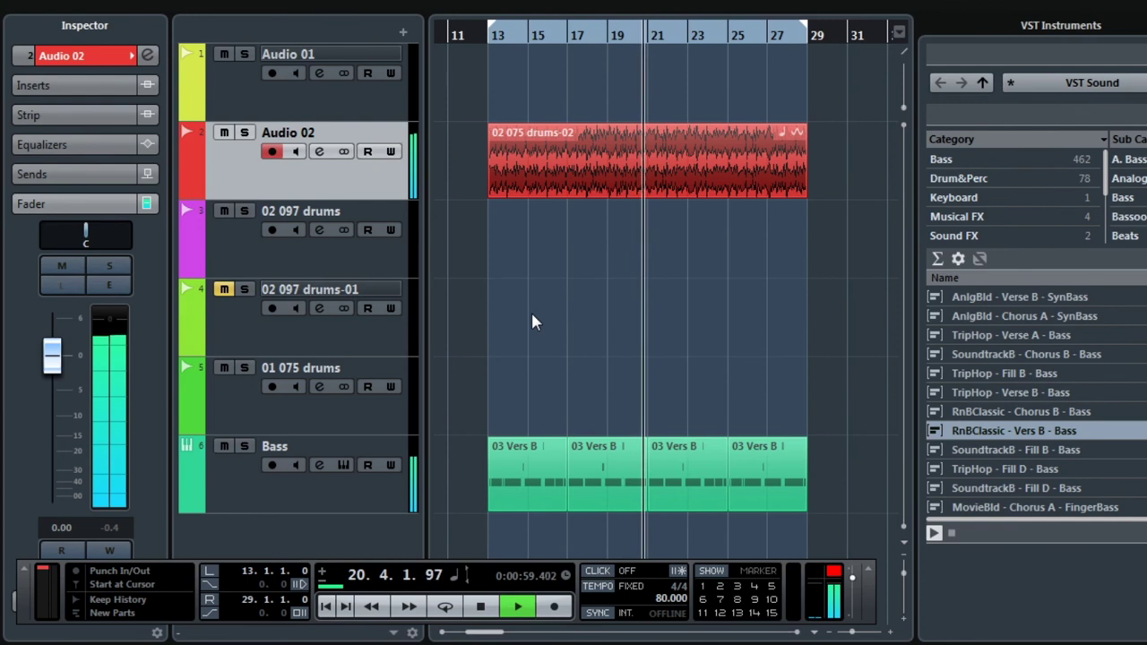
# Step: Examine the notes of the 03 Vers B part at bar 25 in the Key Editor and close the editor
pyautogui.press('h')
pyautogui.press('h')
pyautogui.press('h')
pyautogui.press('h')
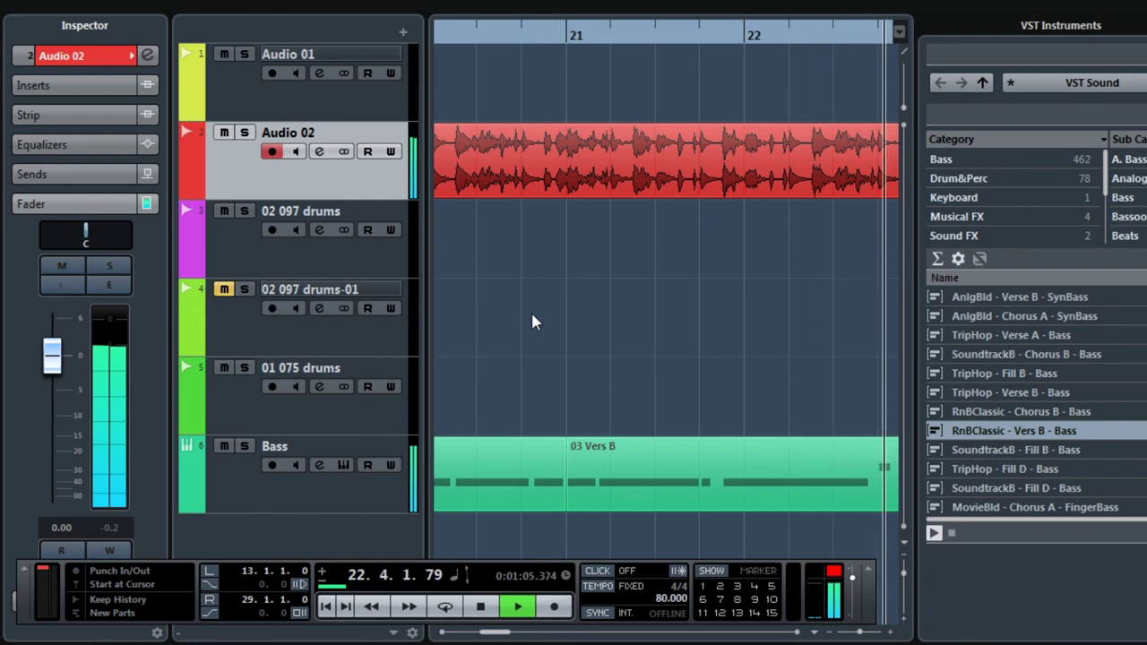
pyautogui.press('g')
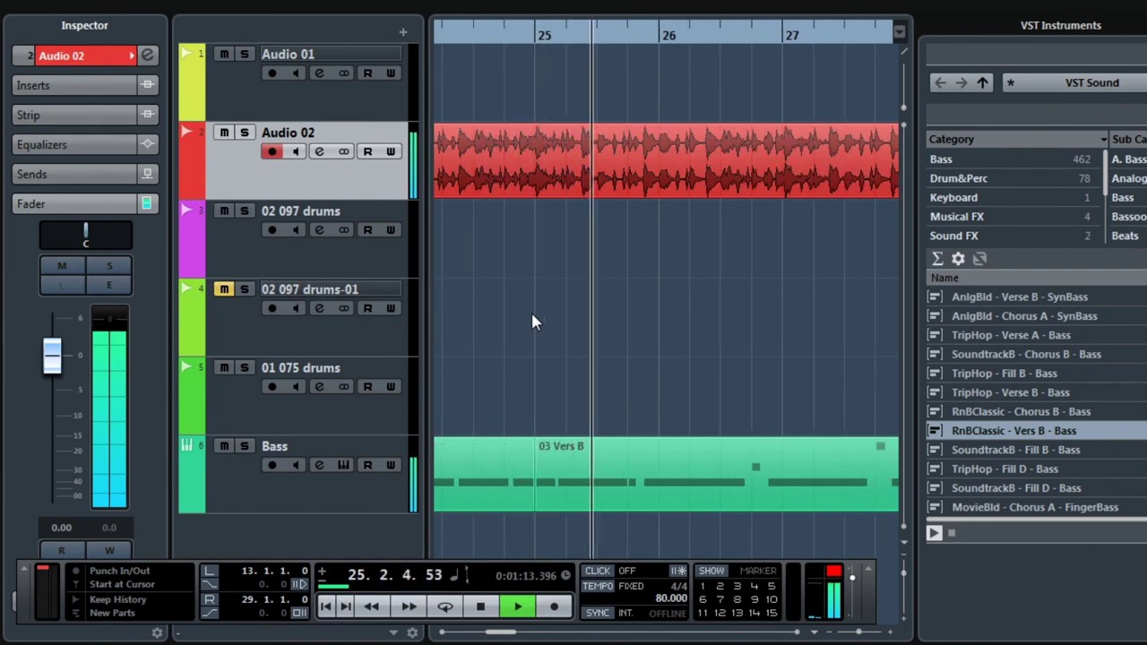
pyautogui.doubleClick(597, 482)
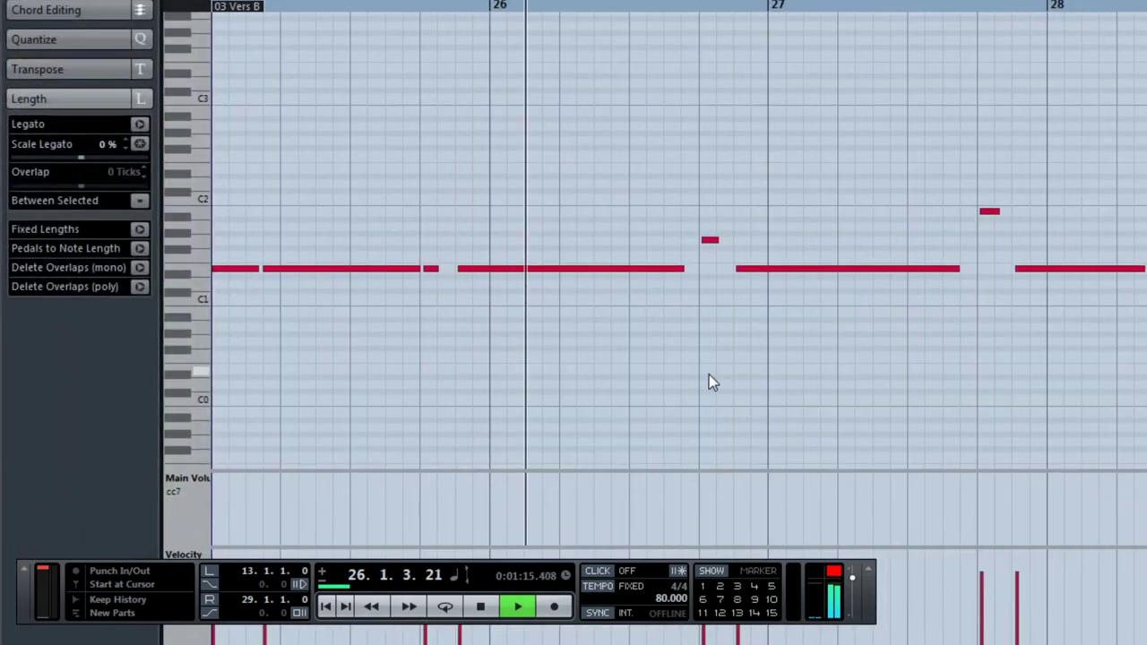
pyautogui.press('Escape')
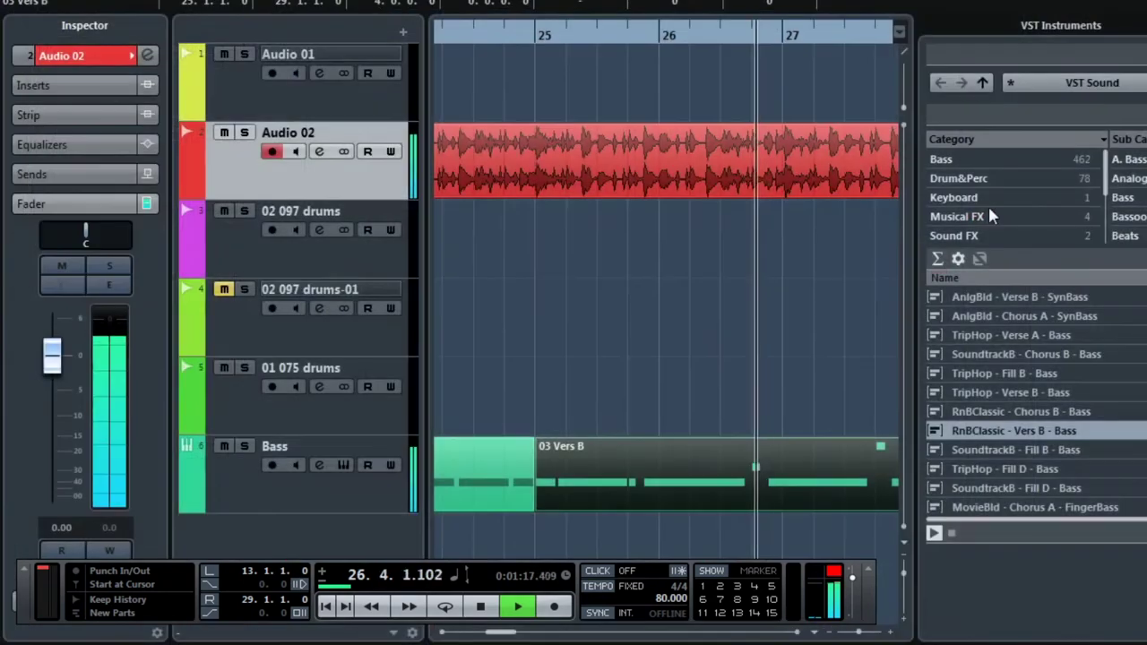
# Step: Listen to the drums and bass through bar 28 and stop playback
pyautogui.press('g')
pyautogui.press('g')
pyautogui.press('g')
pyautogui.press('g')
pyautogui.press('g')
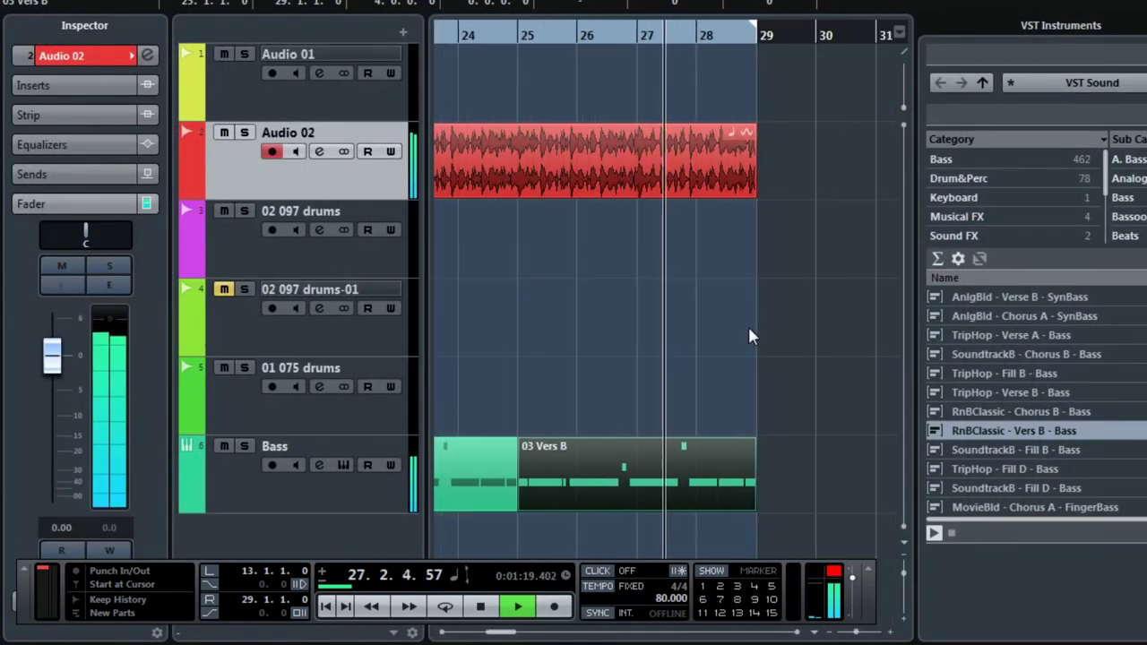
pyautogui.press('g')
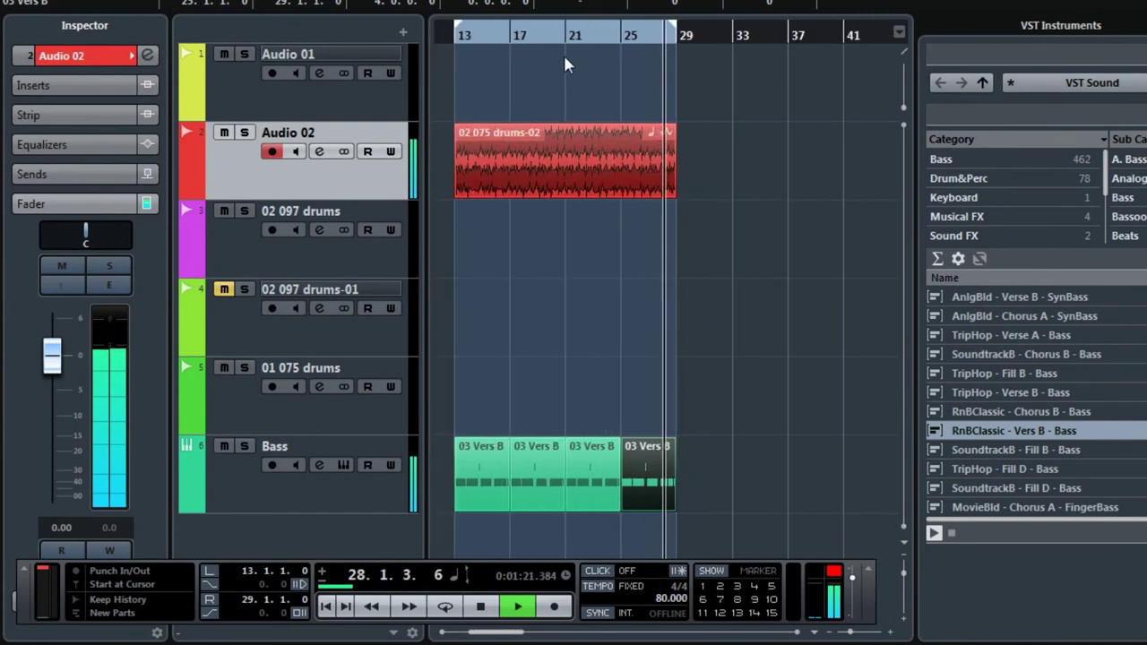
pyautogui.press('space')
pyautogui.press('h')
pyautogui.press('h')
pyautogui.press('h')
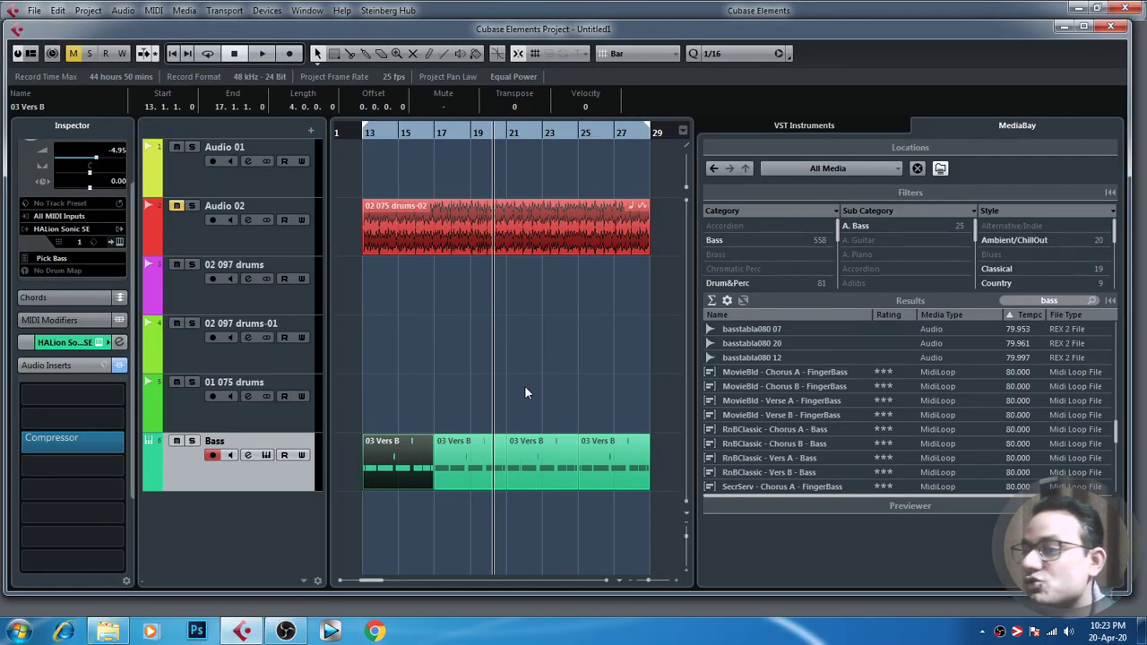
# Step: Add an audio track named bass below the Bass track, using the Bright Bass track preset
pyautogui.moveTo(403, 457)
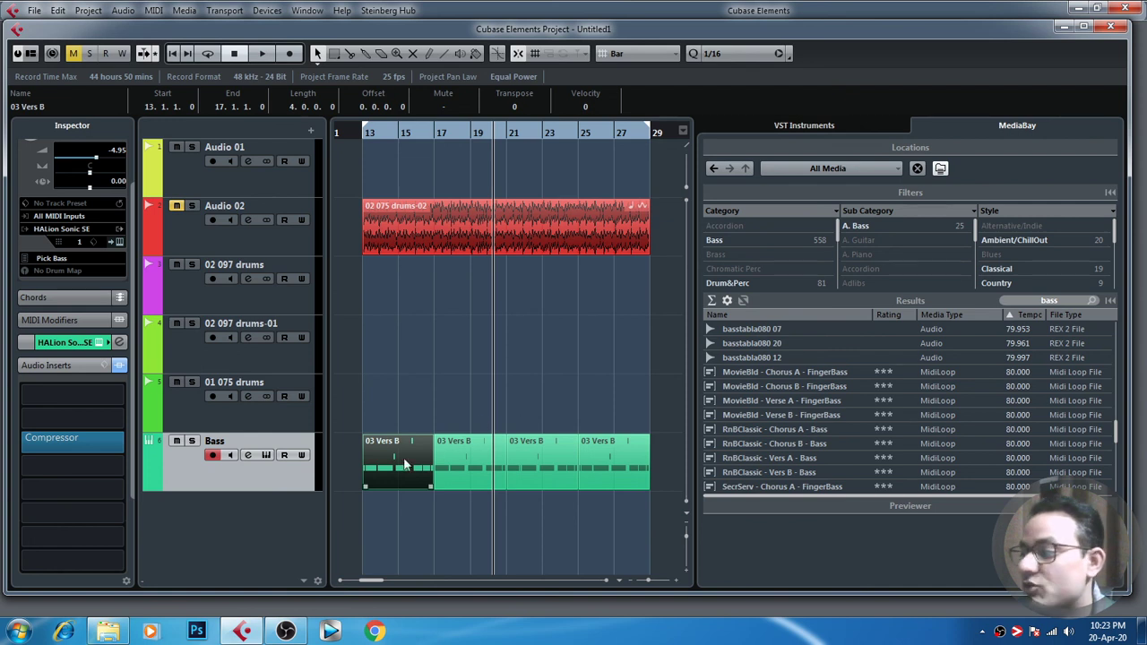
pyautogui.rightClick(273, 517)
pyautogui.click(356, 280)
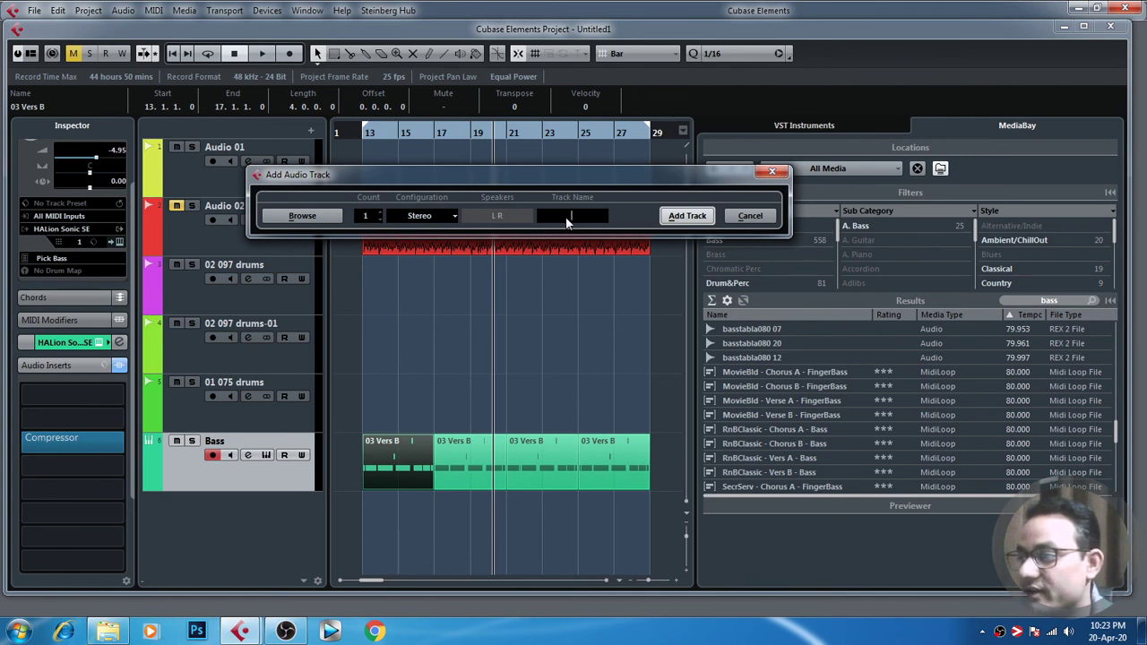
pyautogui.write('bas')
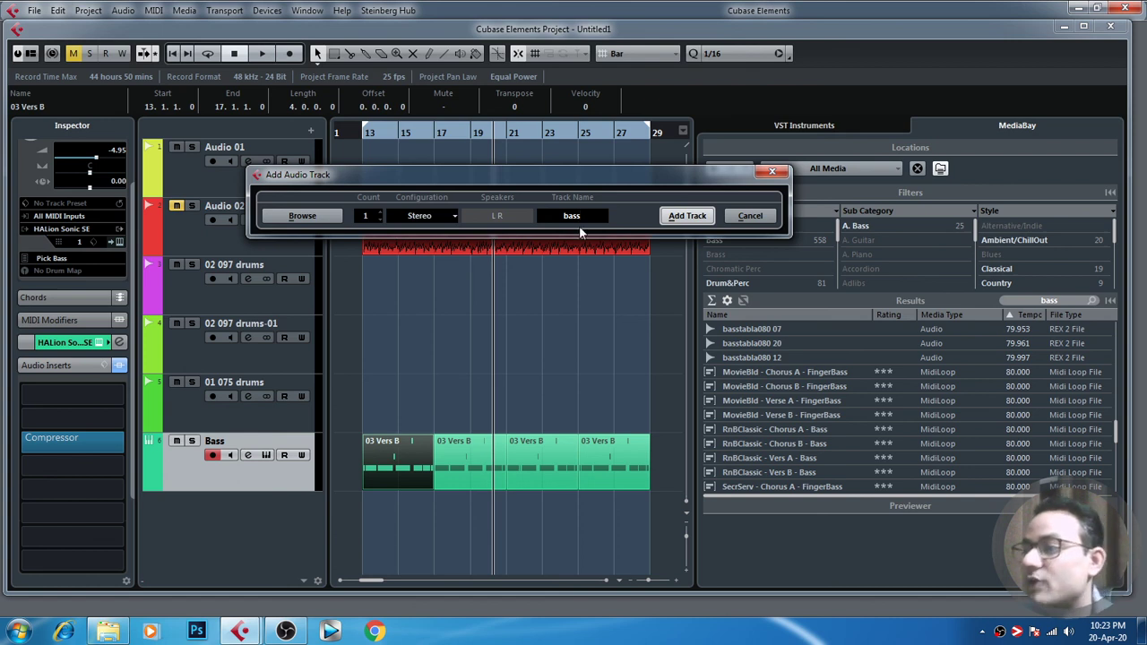
pyautogui.write('s')
pyautogui.moveTo(540, 172); pyautogui.dragTo(533, 136)
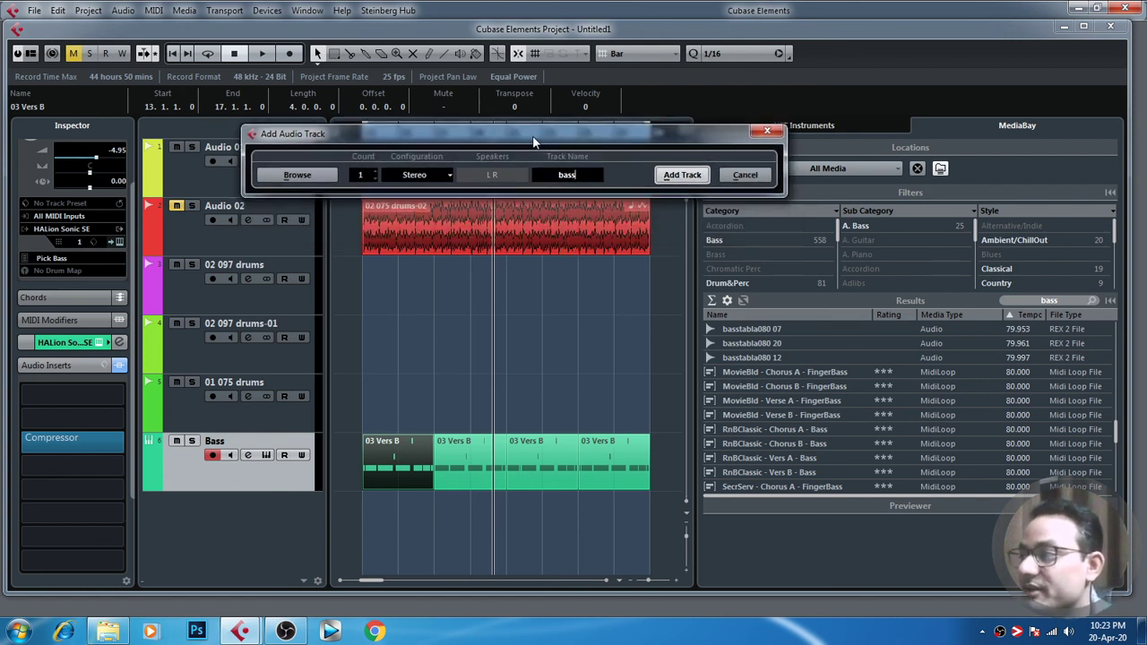
pyautogui.click(324, 179)
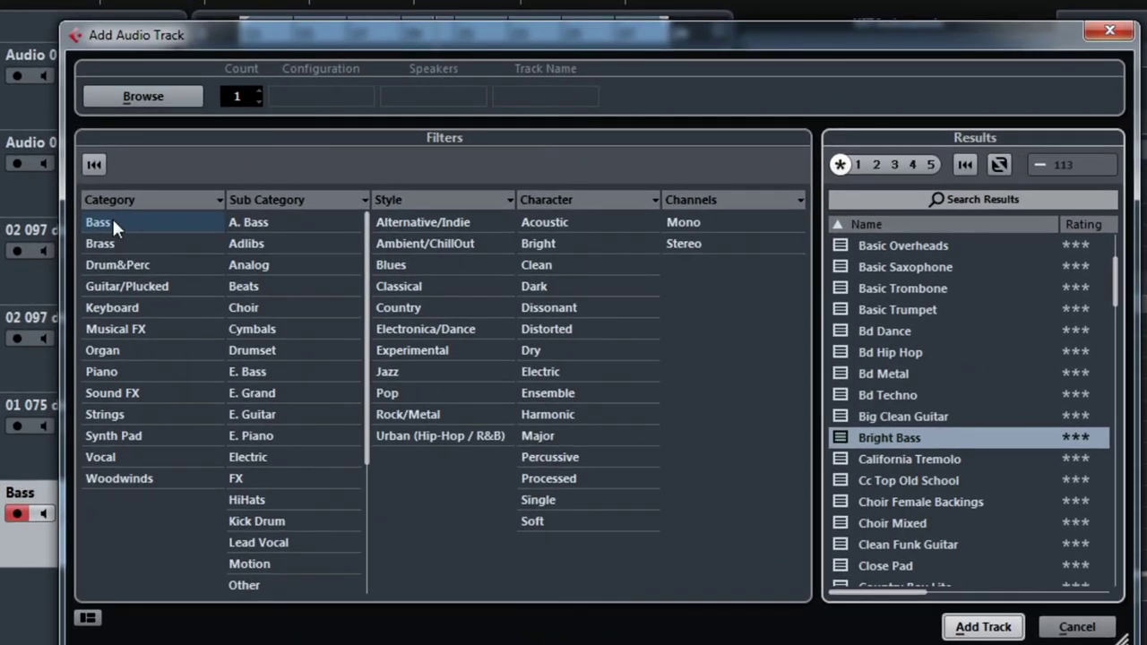
pyautogui.click(1004, 630)
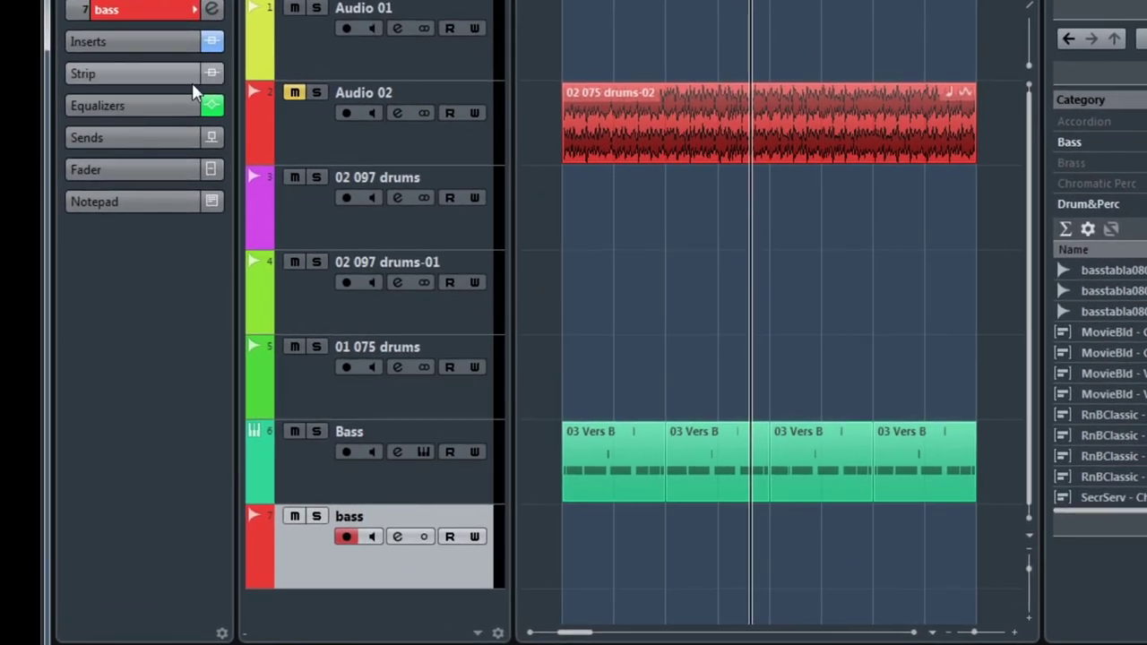
# Step: Inspect the preset's VSTDynamics insert and equalizer settings on the new bass audio track
pyautogui.click(138, 42)
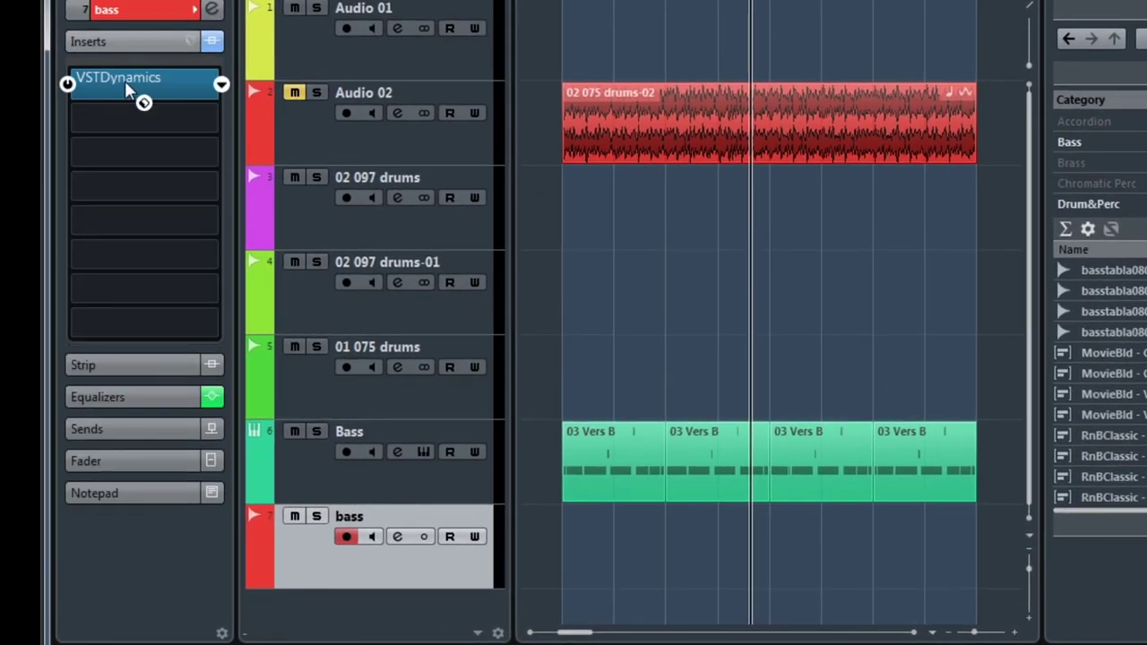
pyautogui.click(125, 81)
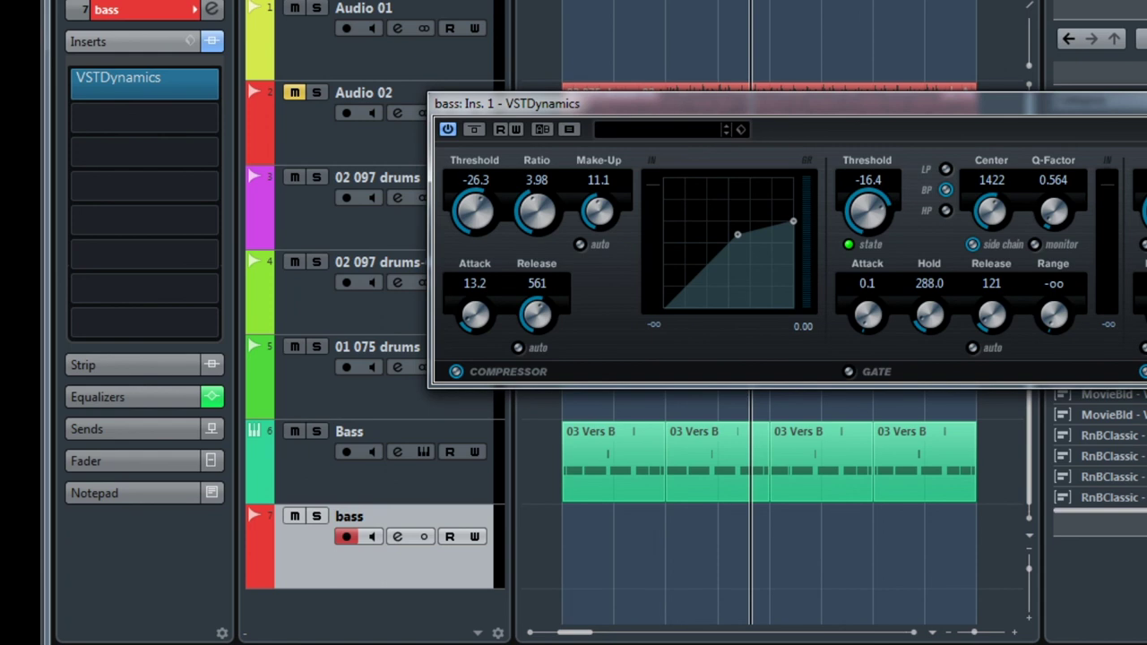
pyautogui.press('Escape')
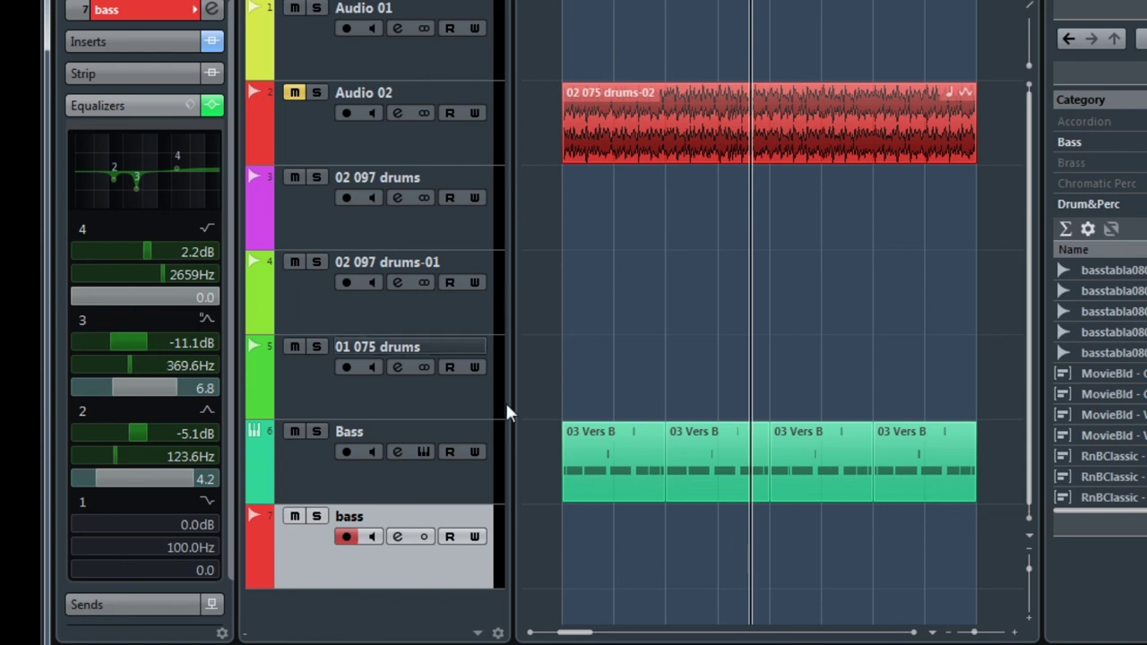
pyautogui.click(156, 106)
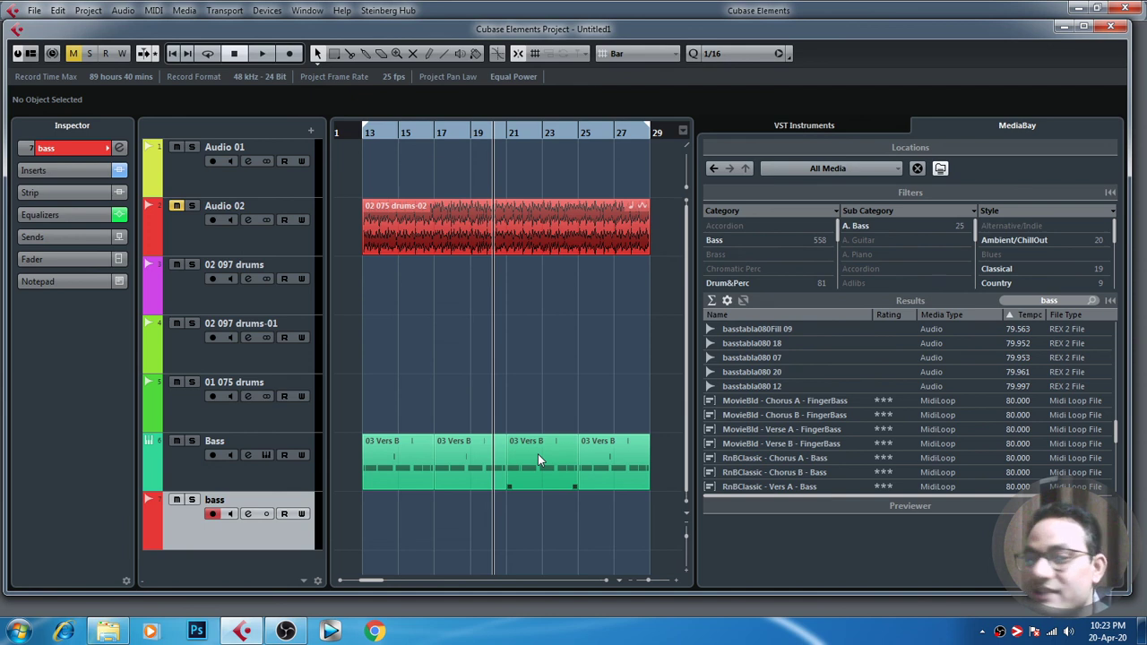